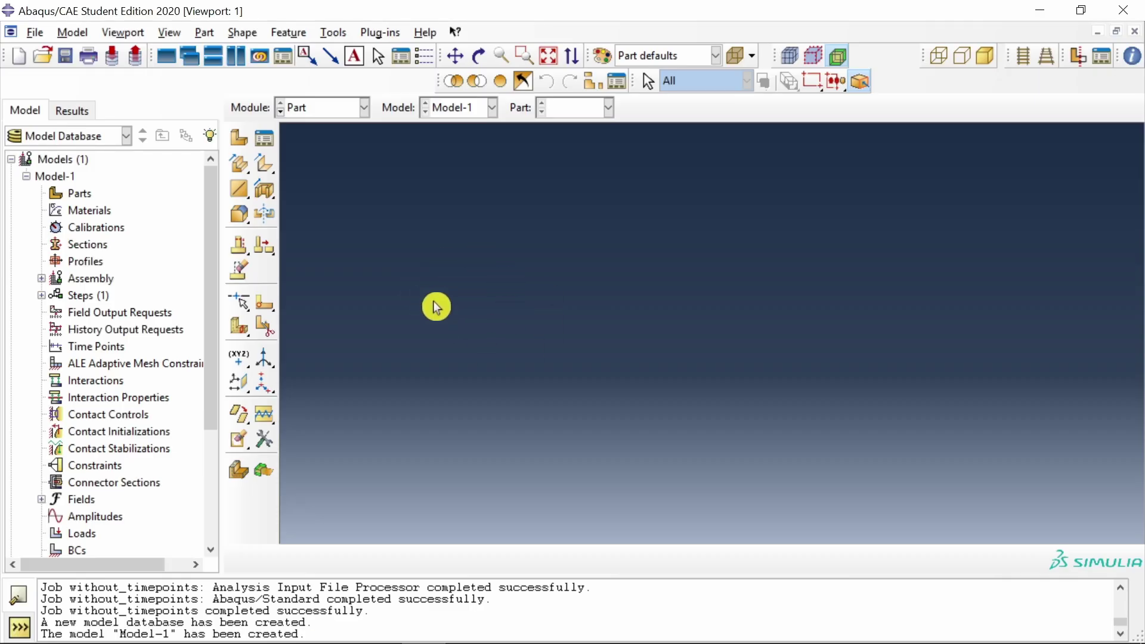
Create a 3D deformable part named Heat_sink as a solid extrusion with an approximate size of 0.2.
{"action": "left_click", "coordinate": [240, 139]}
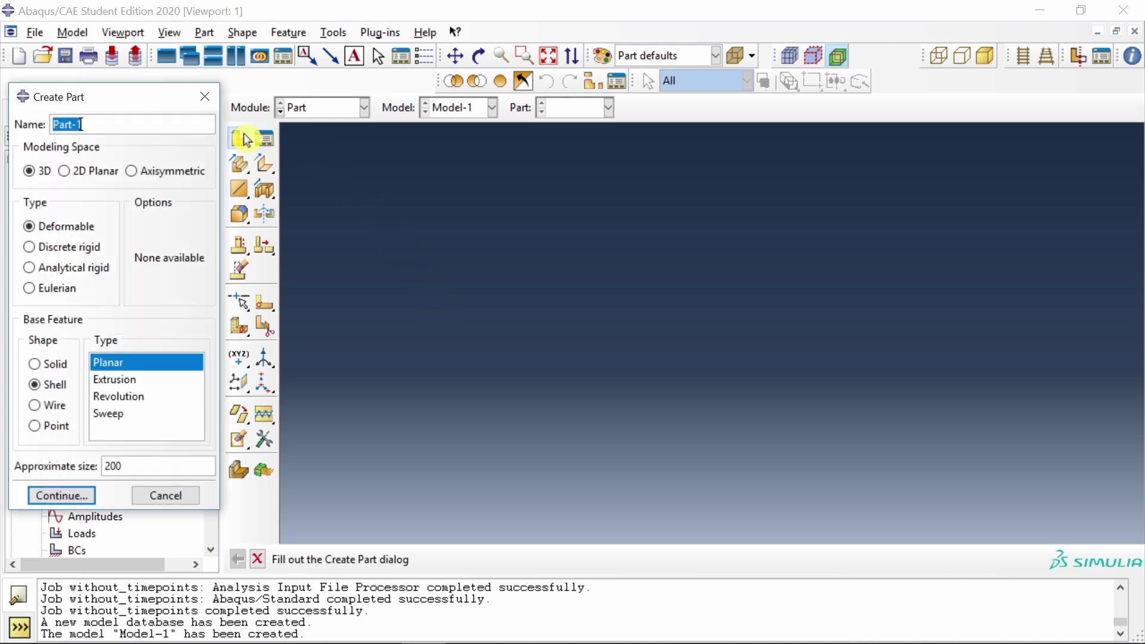
{"action": "type", "text": "Heat_sink"}
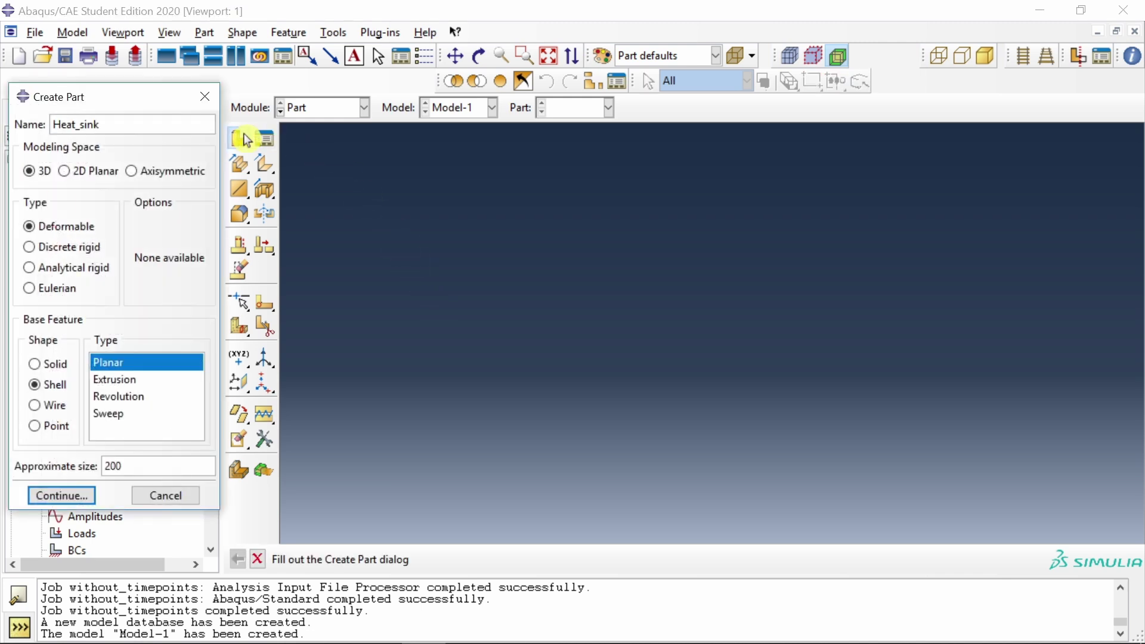
{"action": "left_click", "coordinate": [38, 365]}
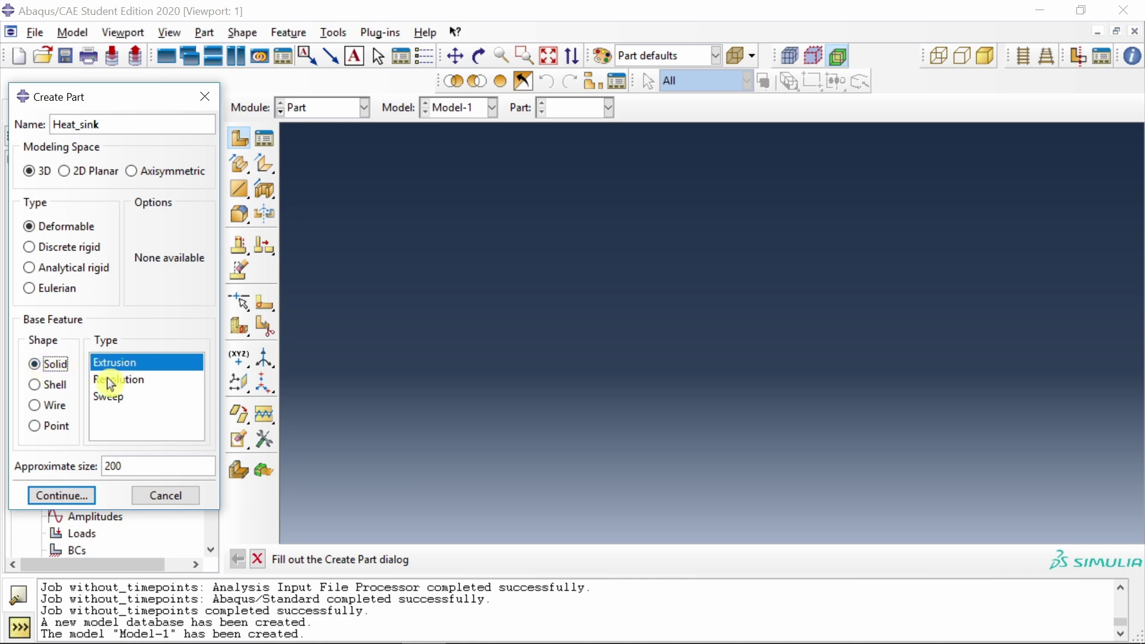
{"action": "left_click", "coordinate": [62, 488]}
{"action": "left_click", "coordinate": [123, 466]}
{"action": "key", "text": "shift+Home"}
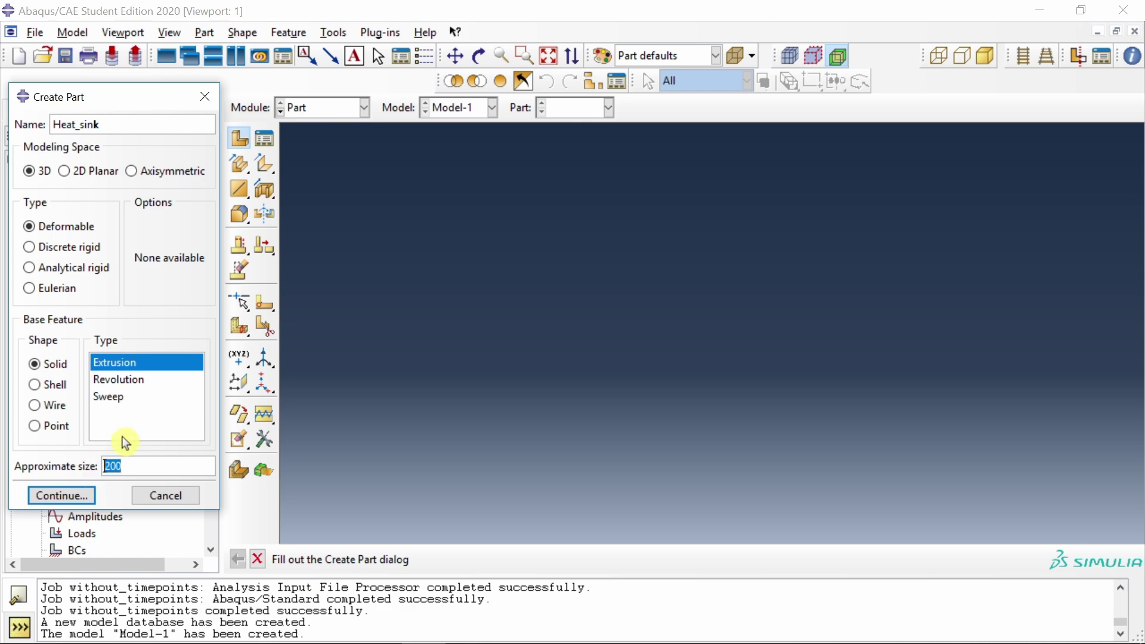
{"action": "type", "text": "0.2"}
{"action": "left_click", "coordinate": [58, 494]}
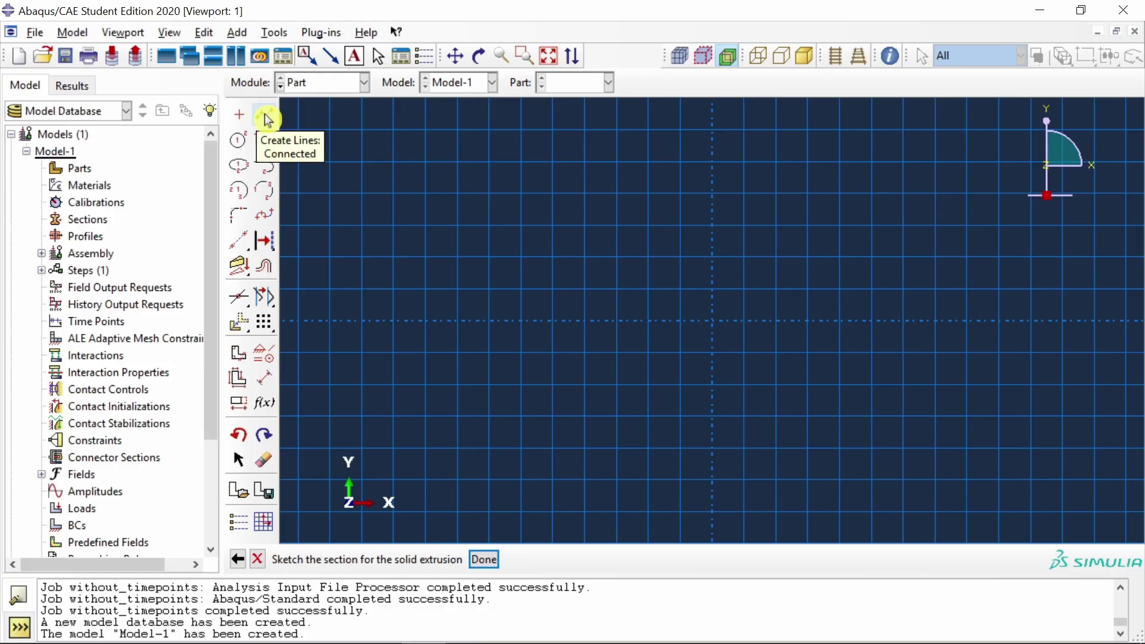
Sketch connected lines from the origin to (0.028, 0) and up to (0.028, 0.035) for the heat sink's base and outer side.
{"action": "left_click", "coordinate": [266, 117]}
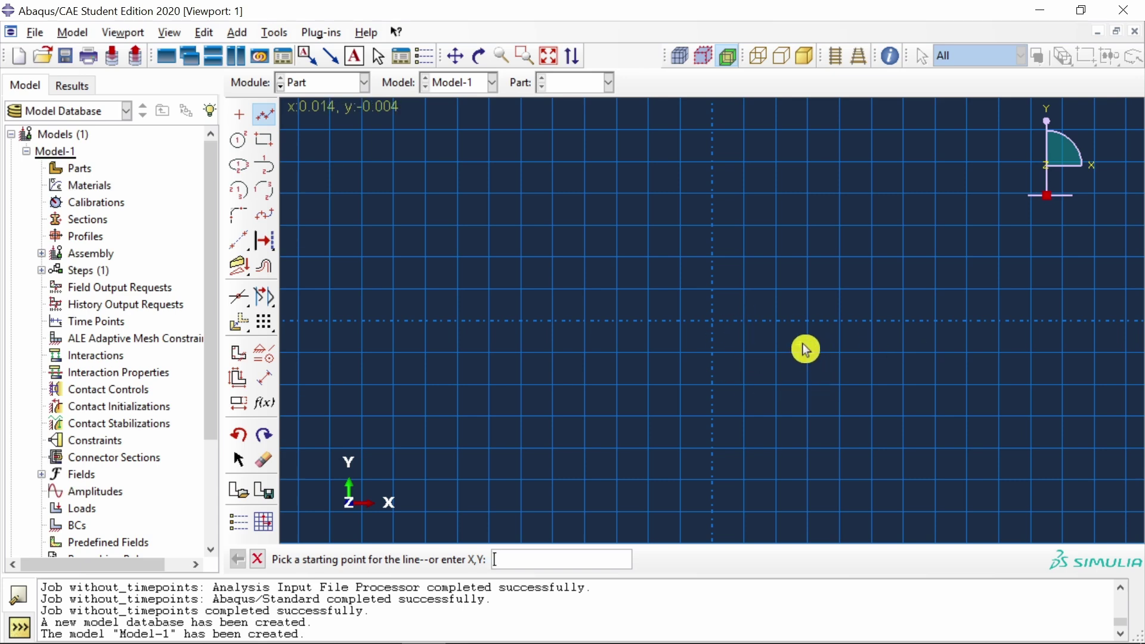
{"action": "left_click", "coordinate": [722, 332]}
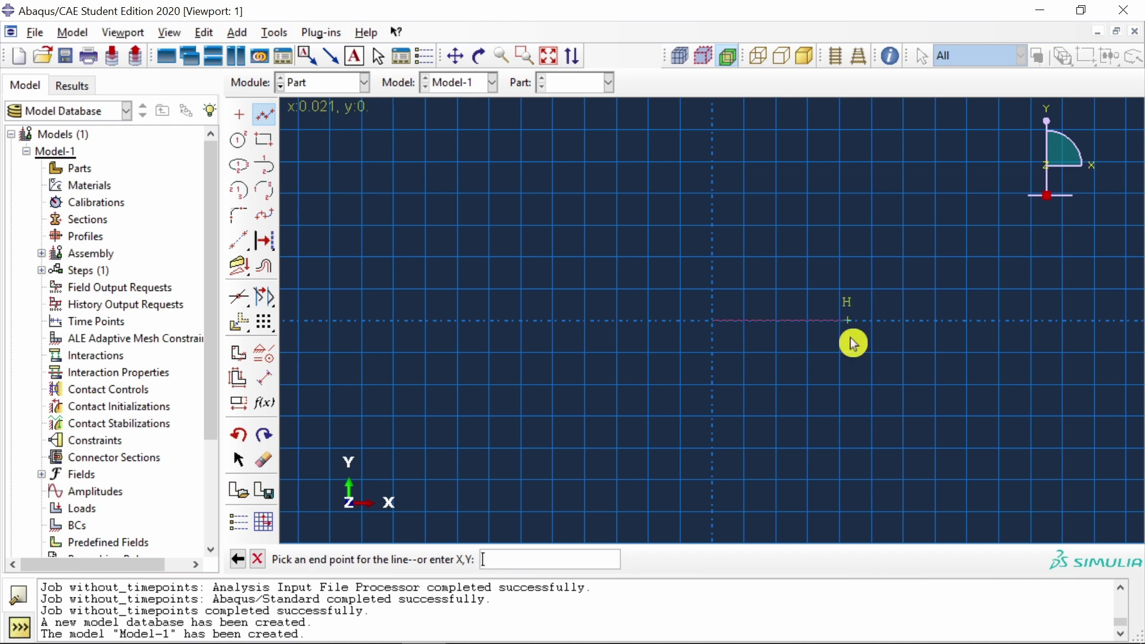
{"action": "type", "text": "0.028,0"}
{"action": "key", "text": "Return"}
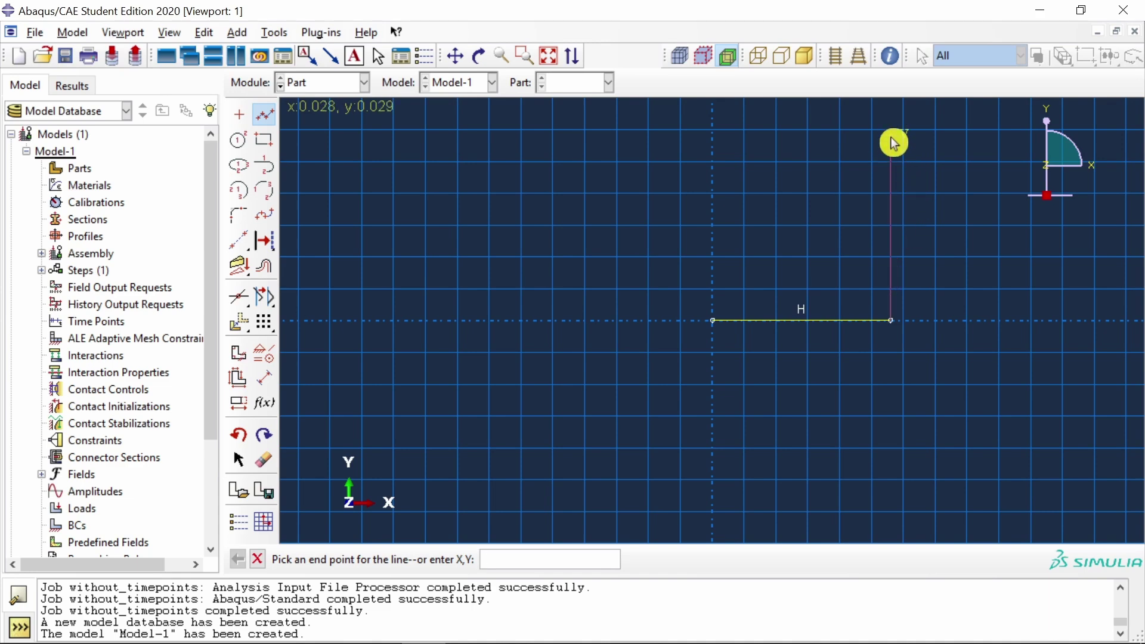
{"action": "type", "text": "0.028,0.035"}
{"action": "key", "text": "Return"}
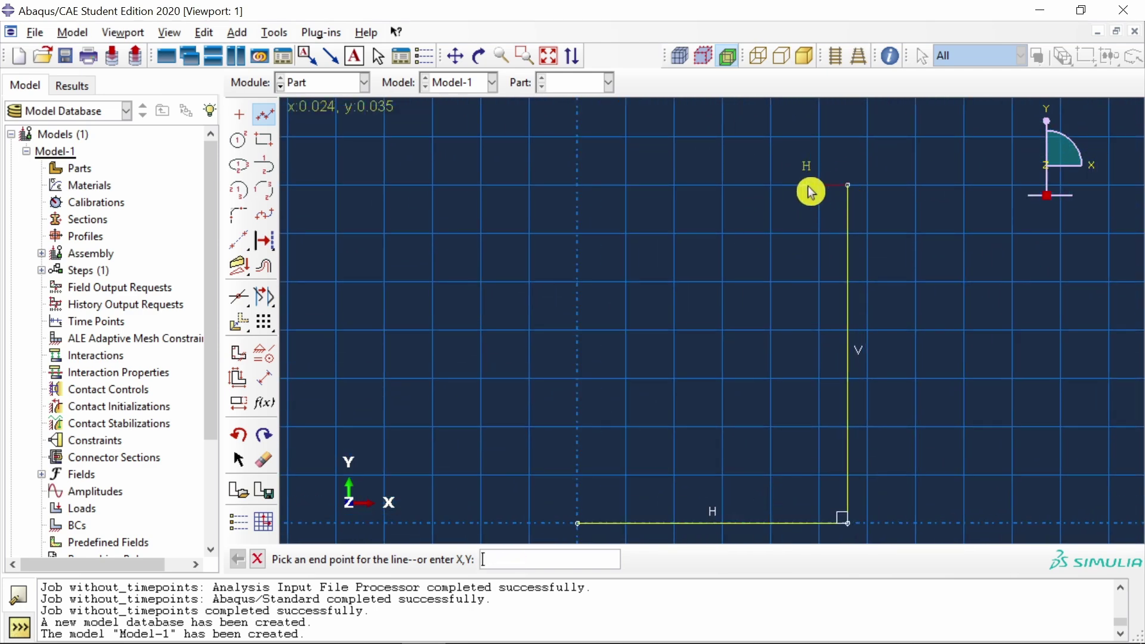
Continue the profile through (0.024, 0.035), (0.024, 0.005) and (0.02, 0.005) to form the first fin and gap floor.
{"action": "type", "text": "0.024,0.035"}
{"action": "key", "text": "Return"}
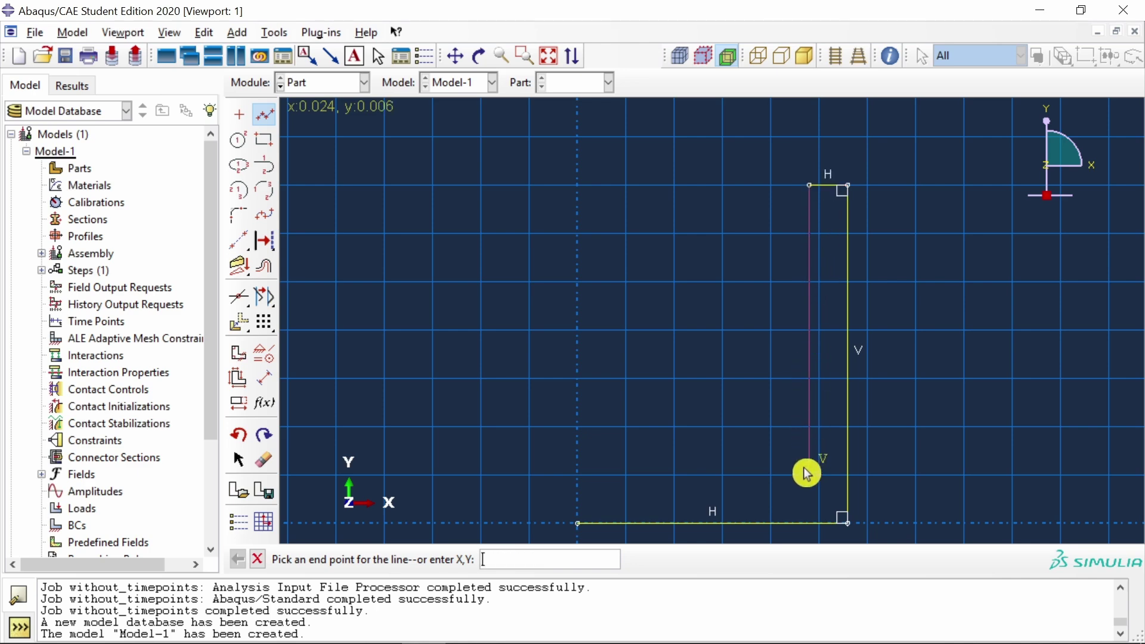
{"action": "type", "text": "0.02"}
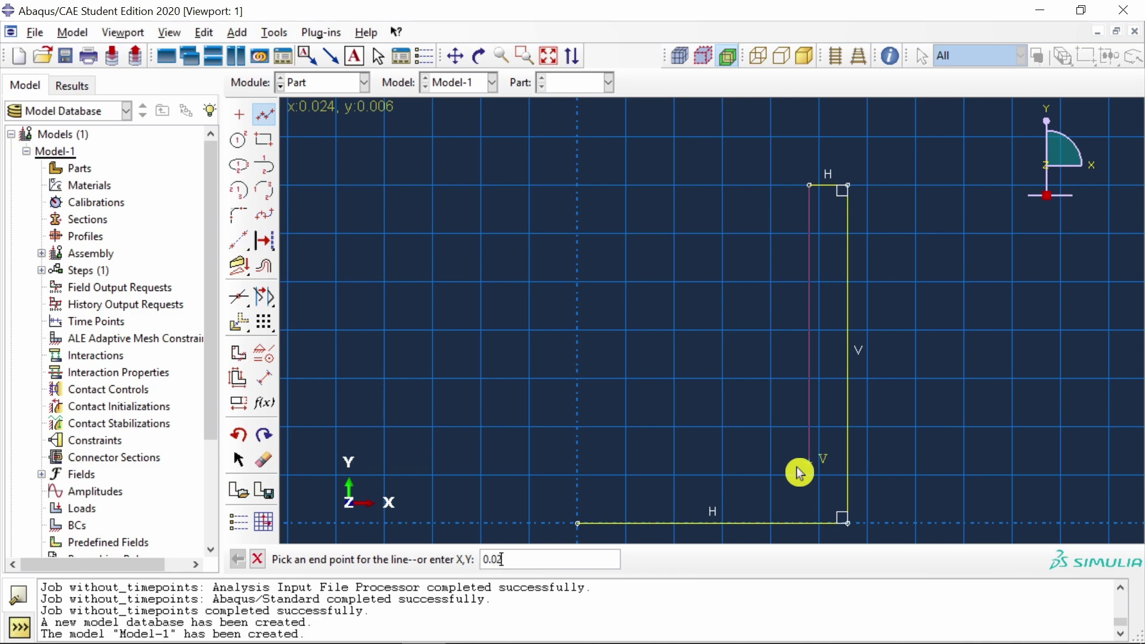
{"action": "type", "text": "4,0.005"}
{"action": "key", "text": "Return"}
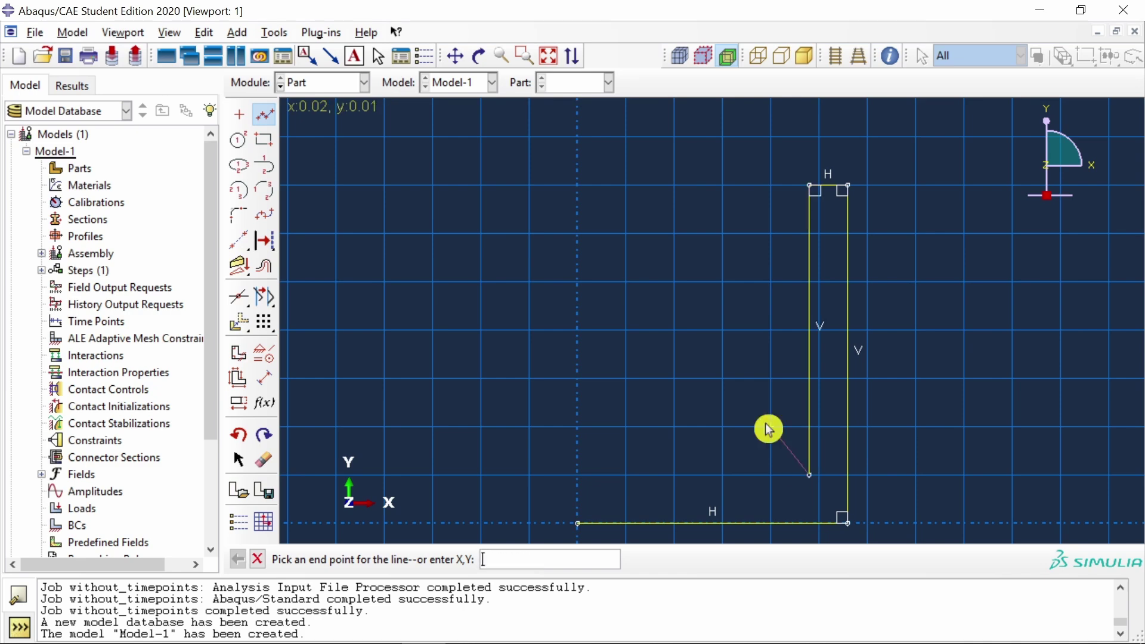
{"action": "type", "text": "0.02,0.005"}
{"action": "key", "text": "Return"}
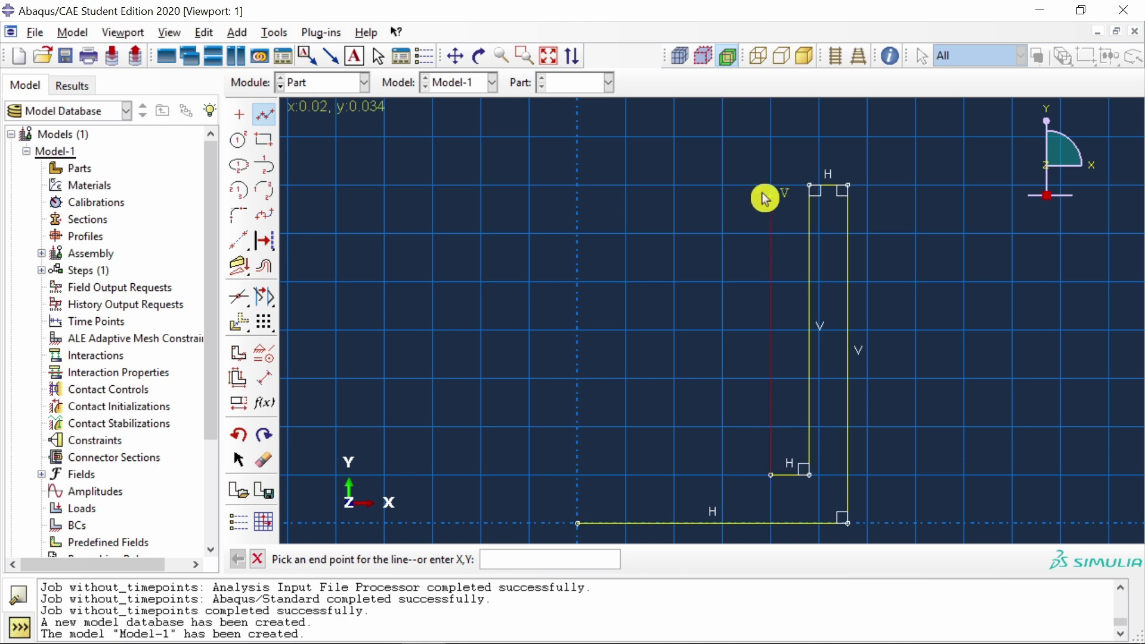
Continue the profile through (0.02, 0.035), (0.016, 0.035), (0.016, 0.005) and (0.012, 0.005) to form the second fin and gap floor.
{"action": "left_click", "coordinate": [769, 190]}
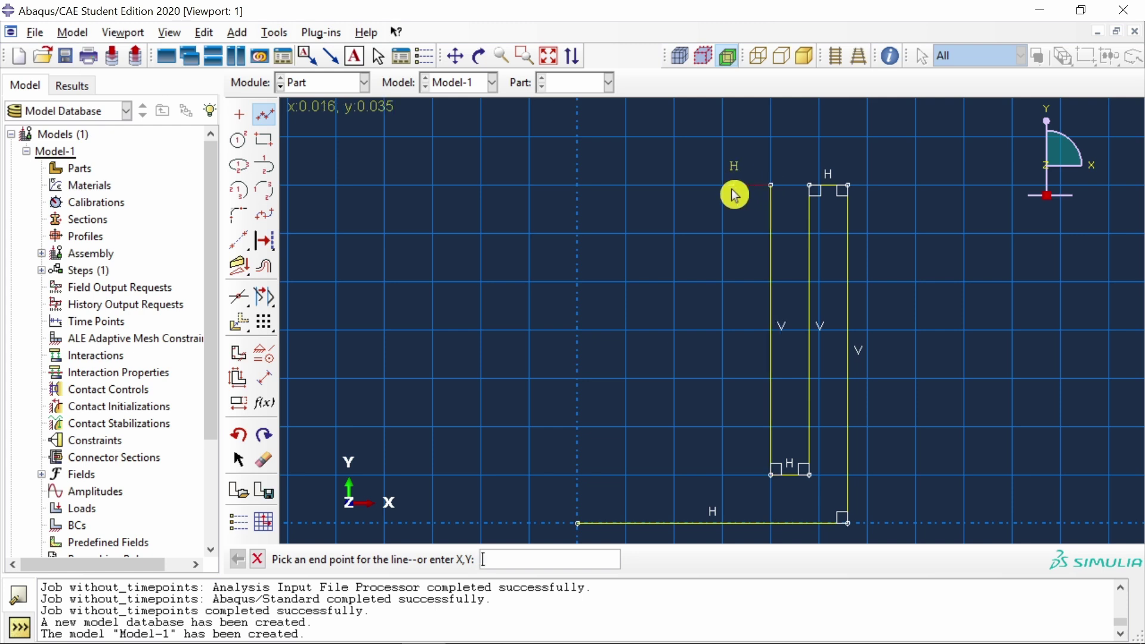
{"action": "type", "text": "0.016,0.035"}
{"action": "key", "text": "Return"}
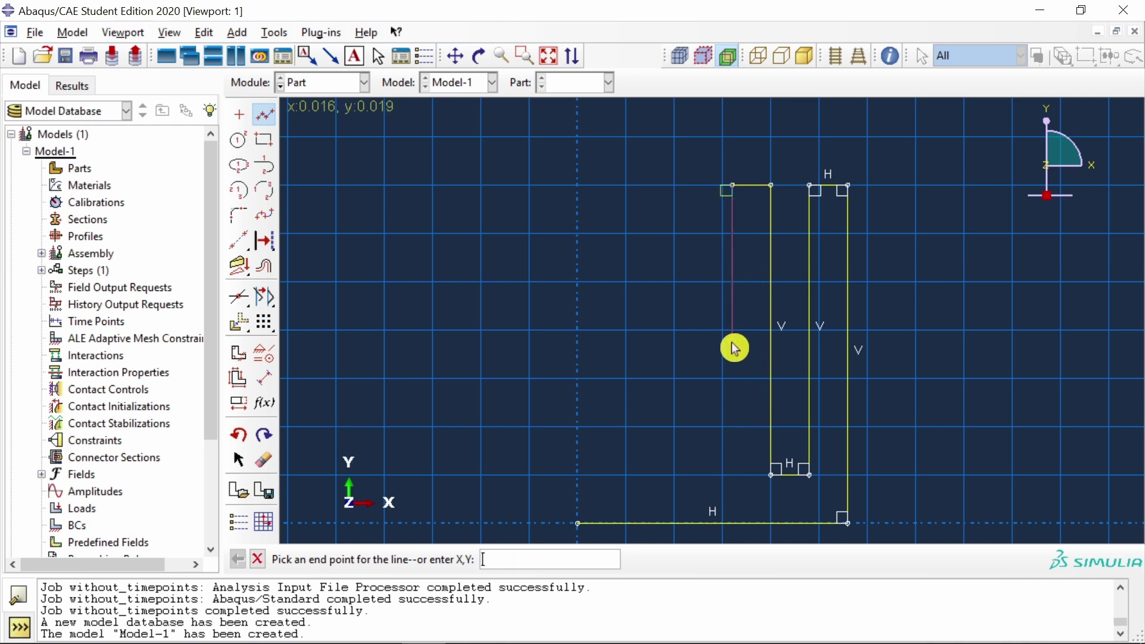
{"action": "type", "text": "0.016,0.005"}
{"action": "key", "text": "Return"}
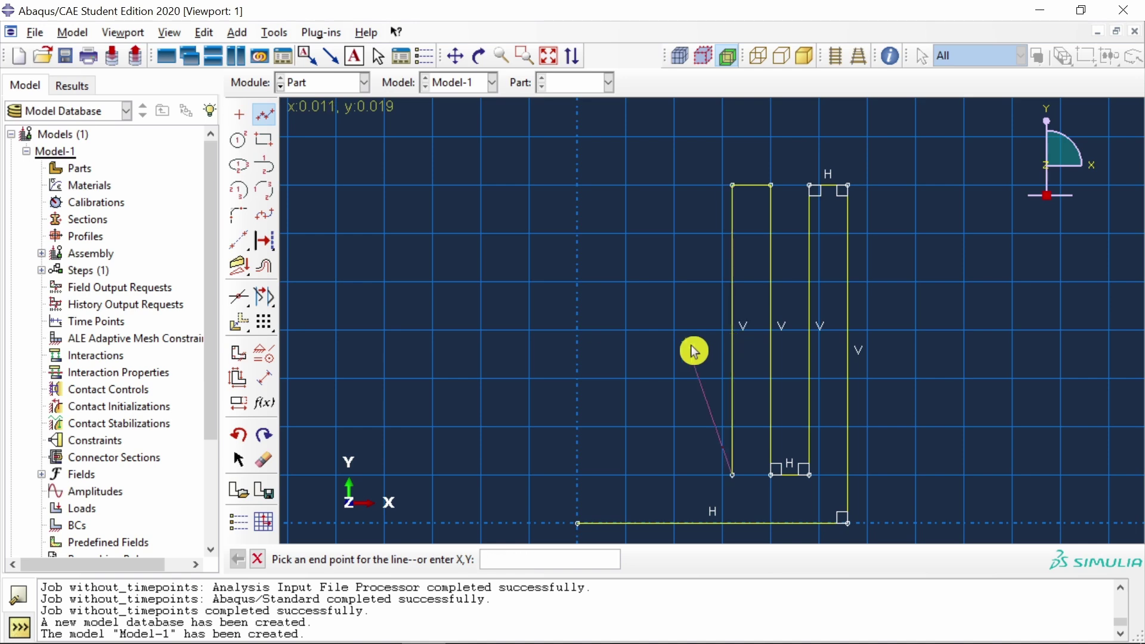
{"action": "type", "text": "0.012,0.005"}
{"action": "key", "text": "Return"}
Continue the profile through (0.012, 0.035), (0.008, 0.035), (0.008, 0.005) and (0.004, 0.005) to form the third fin and gap floor.
{"action": "type", "text": "0.012,0.035"}
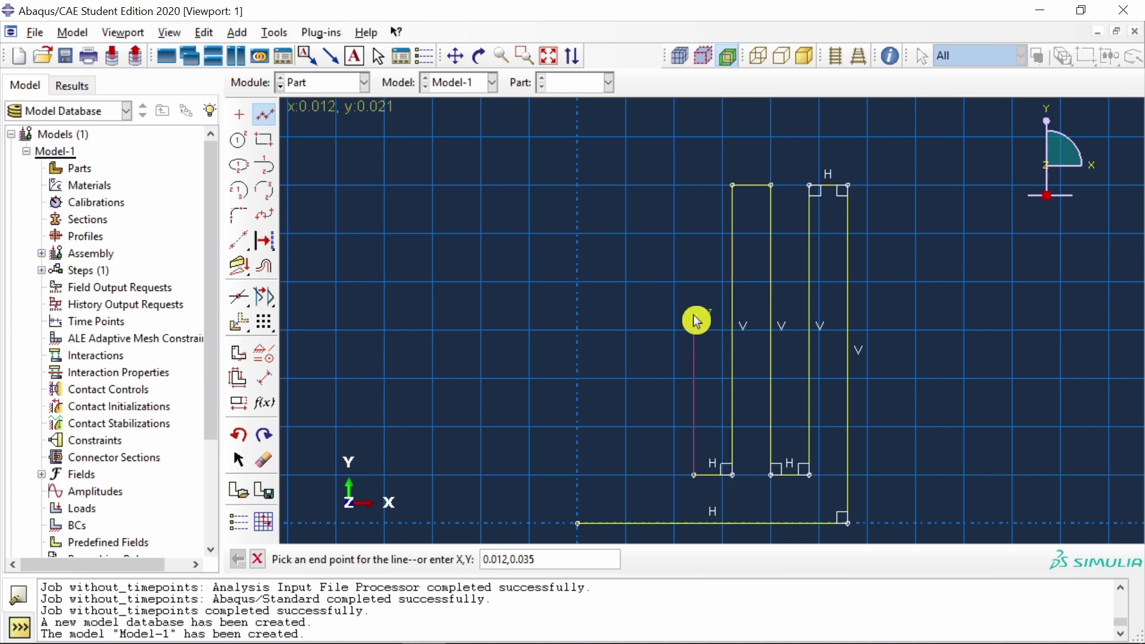
{"action": "key", "text": "Return"}
{"action": "type", "text": "0.008,0.035"}
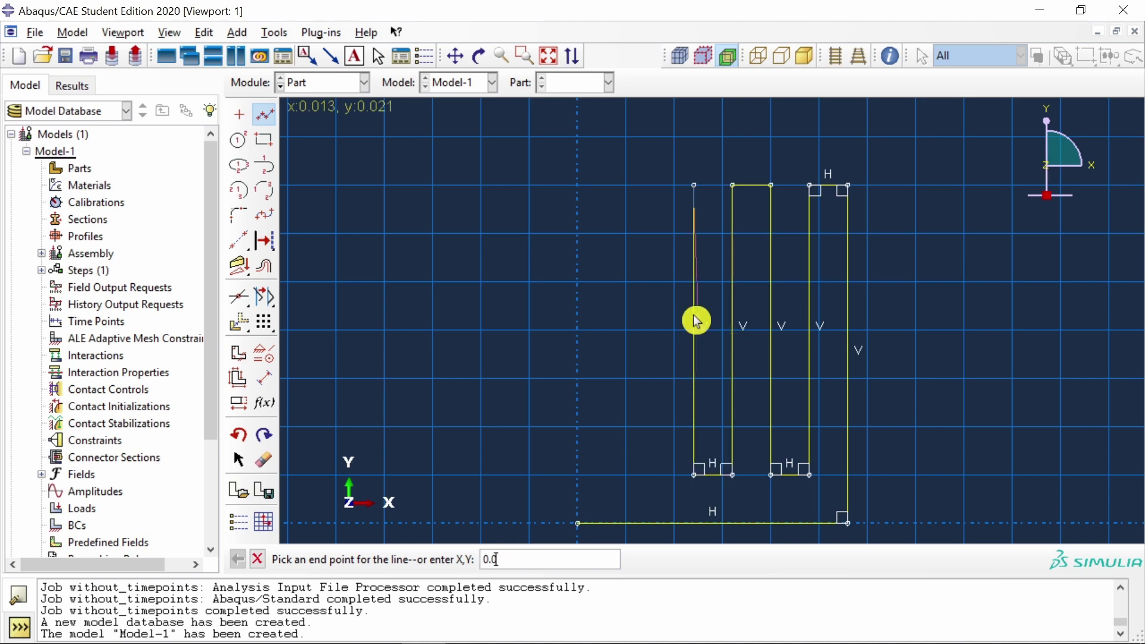
{"action": "key", "text": "Return"}
{"action": "type", "text": "0.008,0.005"}
{"action": "key", "text": "Return"}
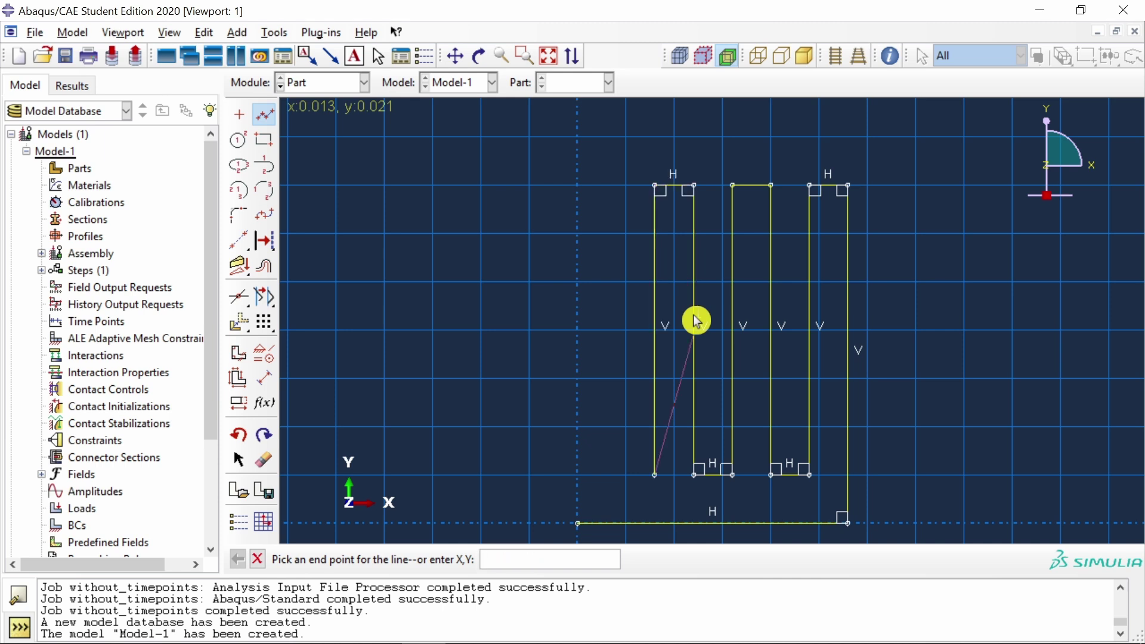
{"action": "type", "text": "0.004,0.005"}
{"action": "key", "text": "Return"}
Close the profile with the last fin through (0.004, 0.035) and (0, 0.035) back to the origin.
{"action": "left_click", "coordinate": [616, 185]}
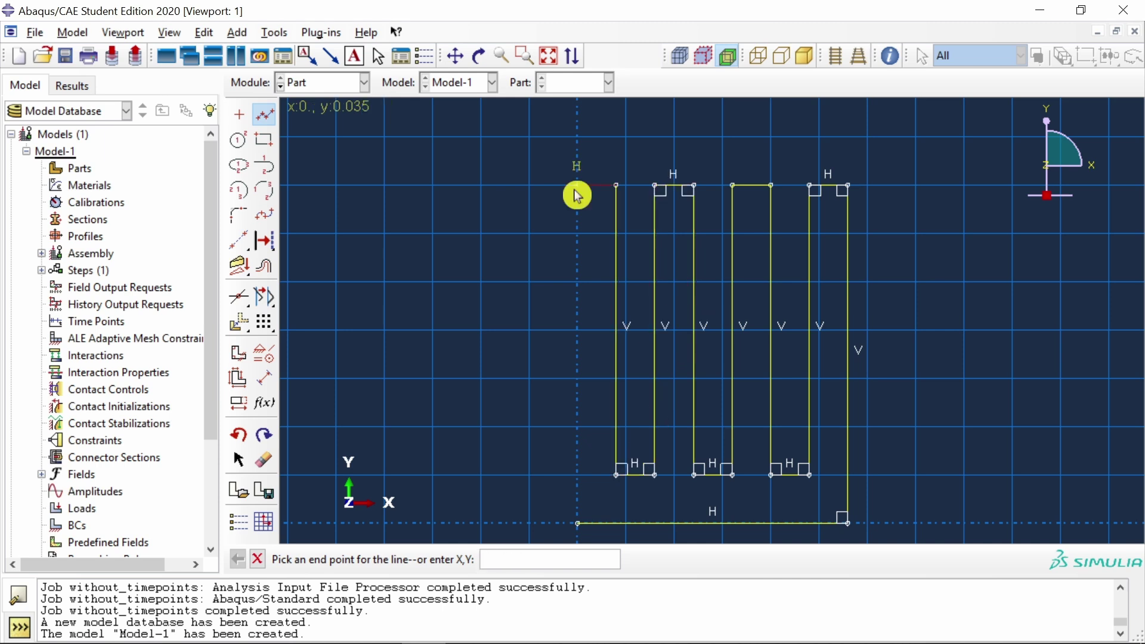
{"action": "type", "text": "0,0.035"}
{"action": "key", "text": "Return"}
{"action": "type", "text": "0,0"}
{"action": "key", "text": "Return"}
{"action": "middle_click", "coordinate": [520, 273]}
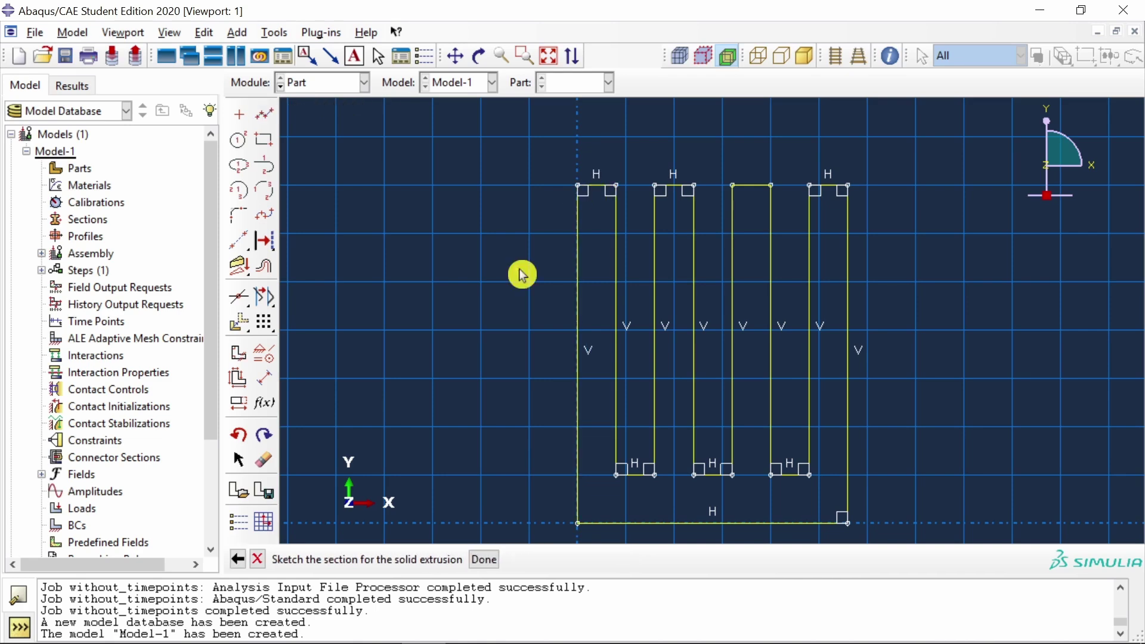
Finish the heat sink sketch and extrude it to a depth of 0.028.
{"action": "middle_click", "coordinate": [486, 256]}
{"action": "type", "text": "0.025"}
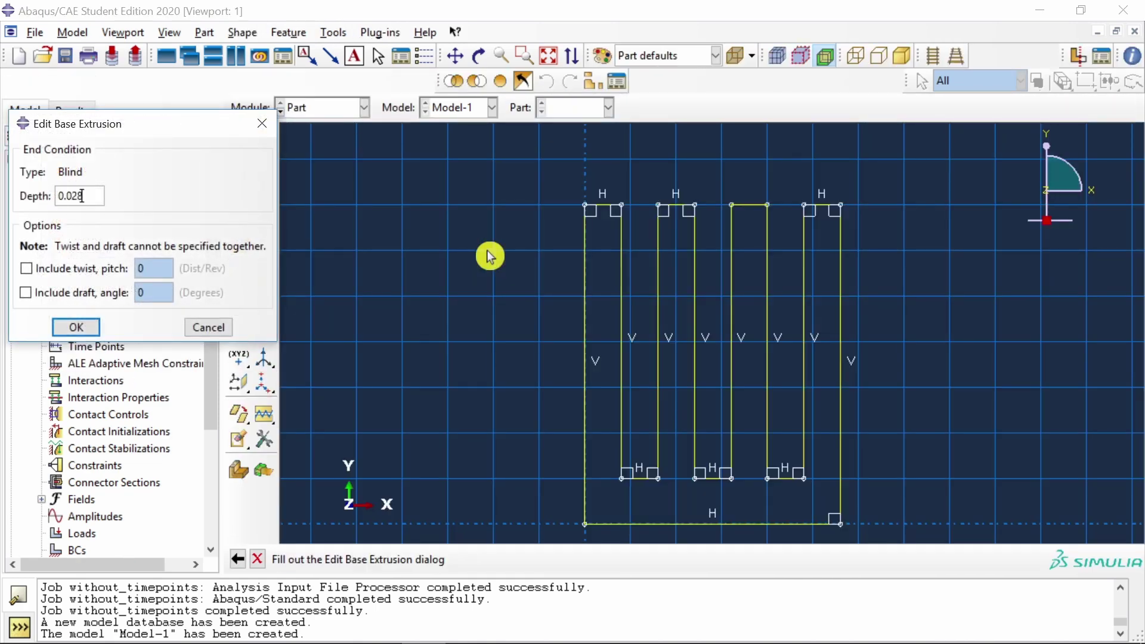
{"action": "key", "text": "Return"}
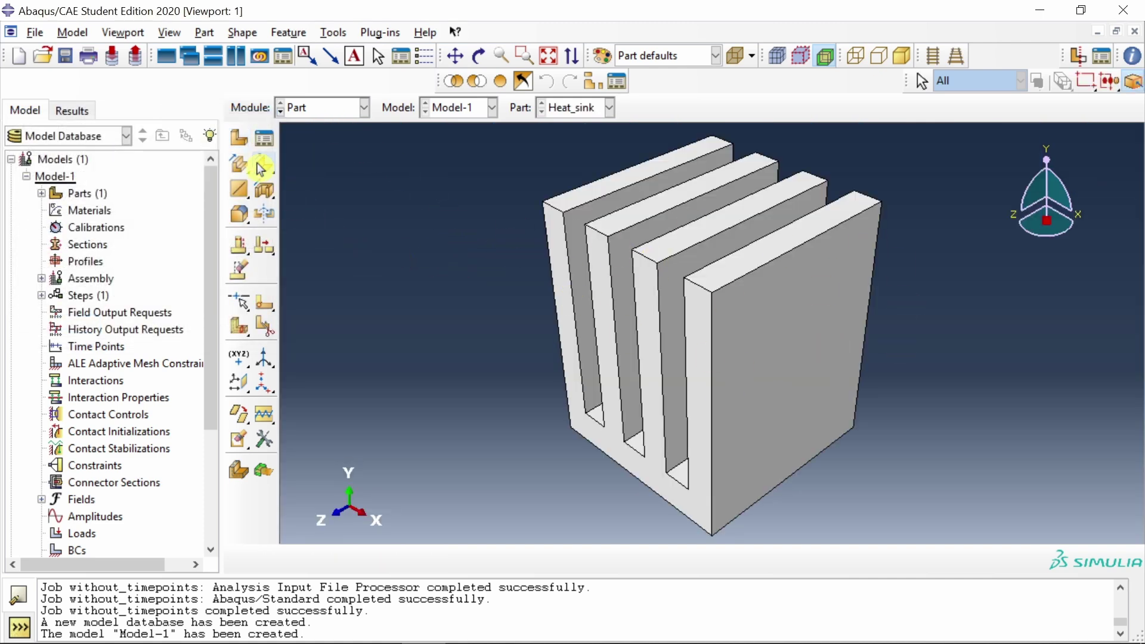
Create a 3D deformable solid extrusion part named Microprocessor with an approximate size of 0.2.
{"action": "left_click", "coordinate": [239, 142]}
{"action": "type", "text": "Microprocessor"}
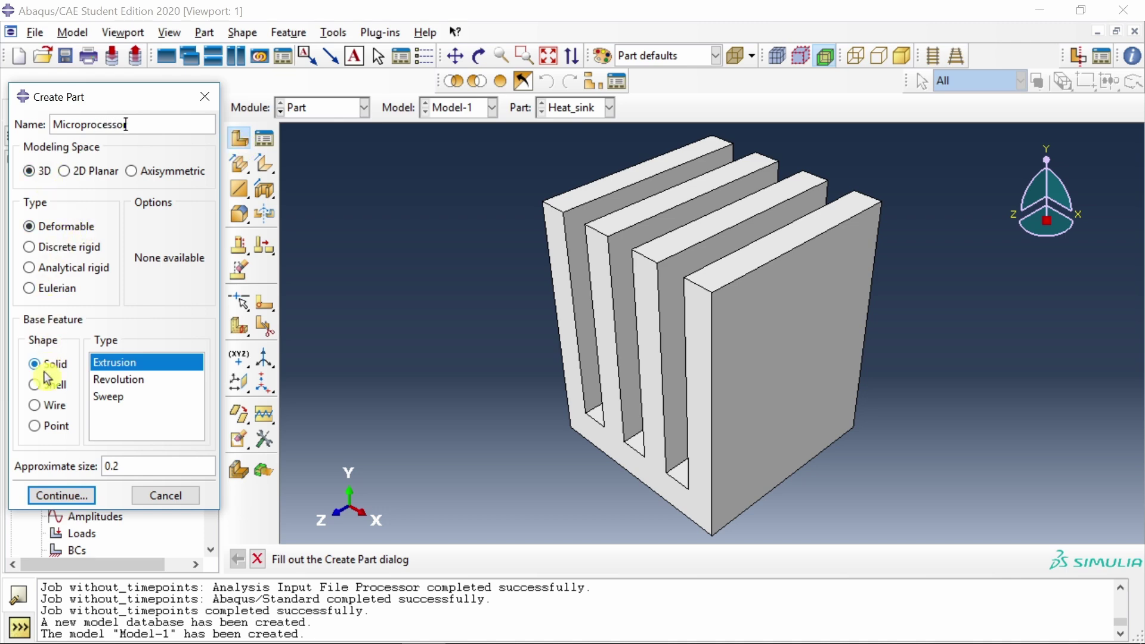
{"action": "left_click", "coordinate": [81, 508]}
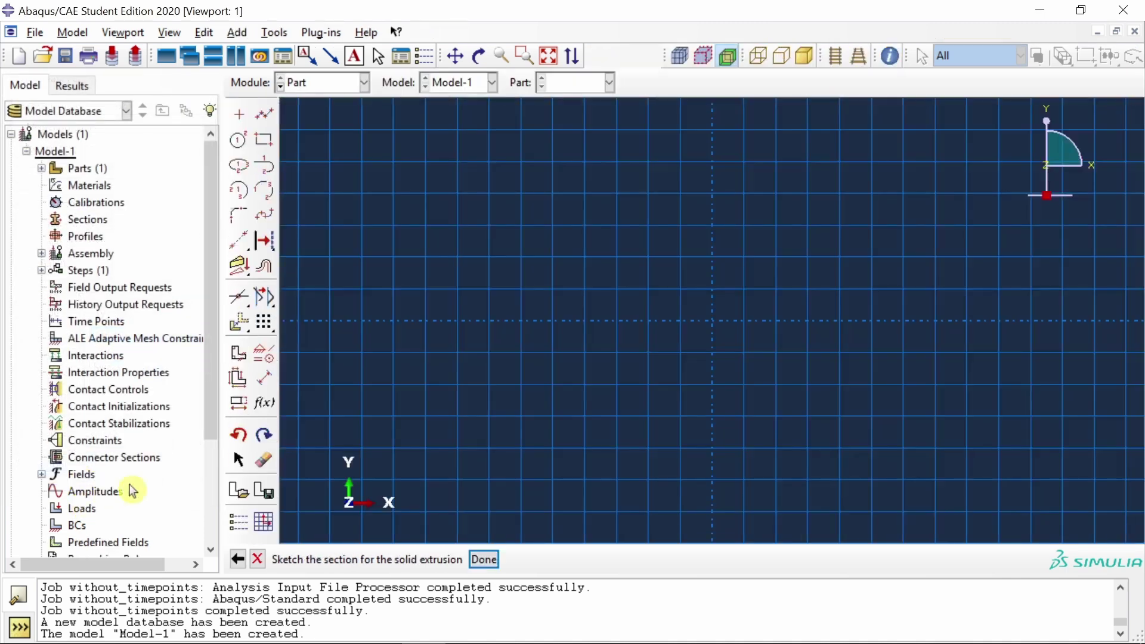
Sketch a rectangle from the origin to (0.028, -0.005) and extrude it to a depth of 0.028.
{"action": "left_click", "coordinate": [266, 142]}
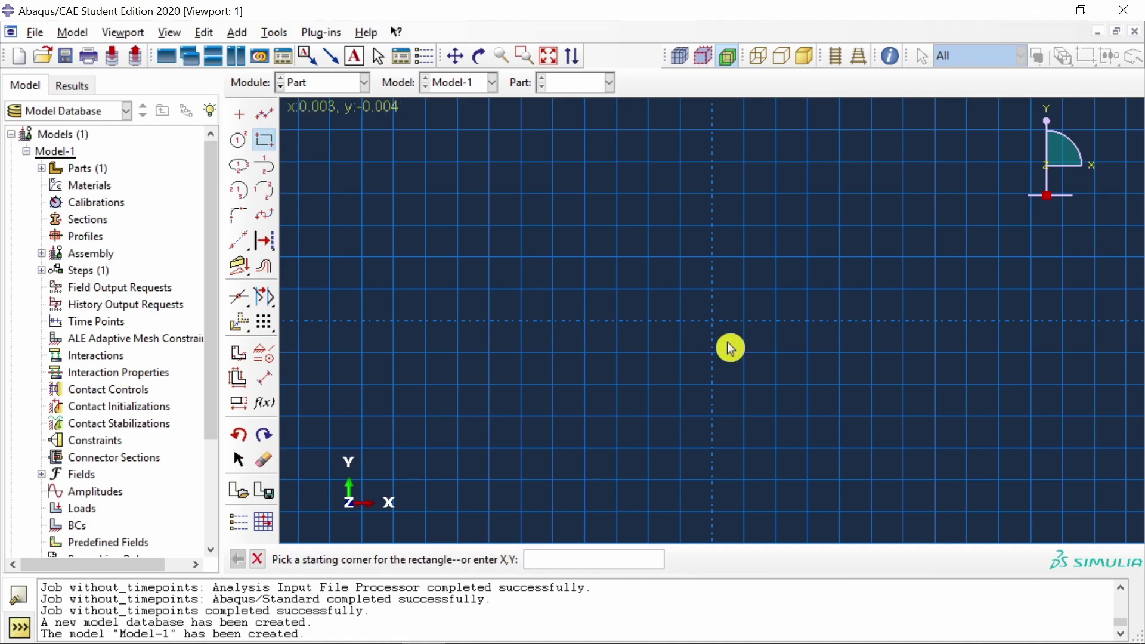
{"action": "key", "text": "Return"}
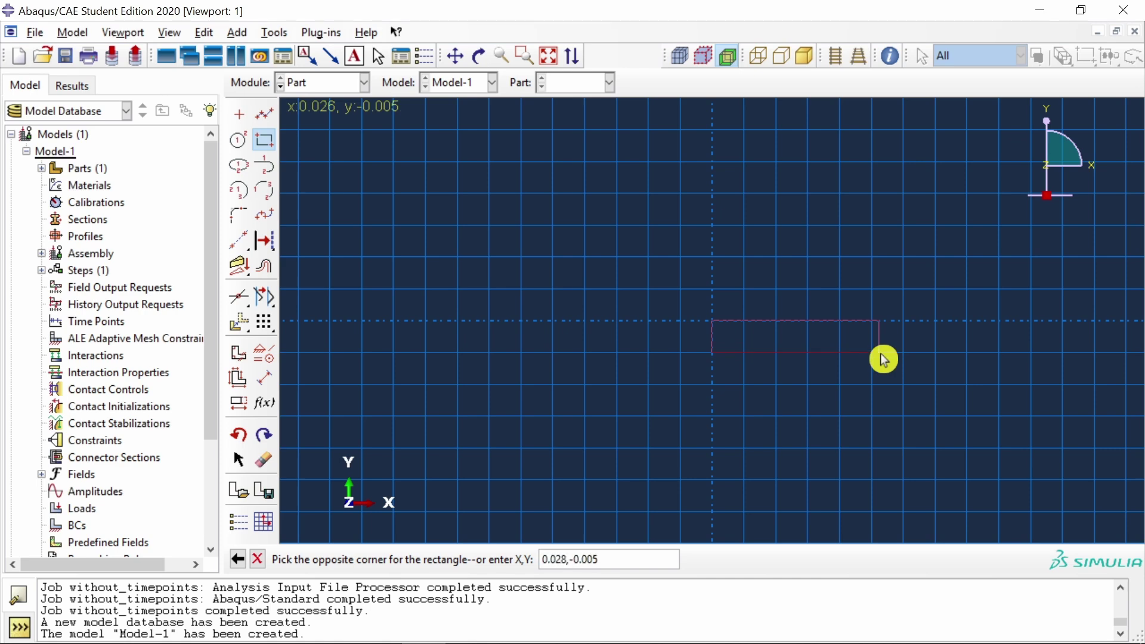
{"action": "type", "text": "0.028,-0.005"}
{"action": "key", "text": "Return"}
{"action": "middle_click", "coordinate": [596, 302]}
{"action": "middle_click", "coordinate": [596, 302]}
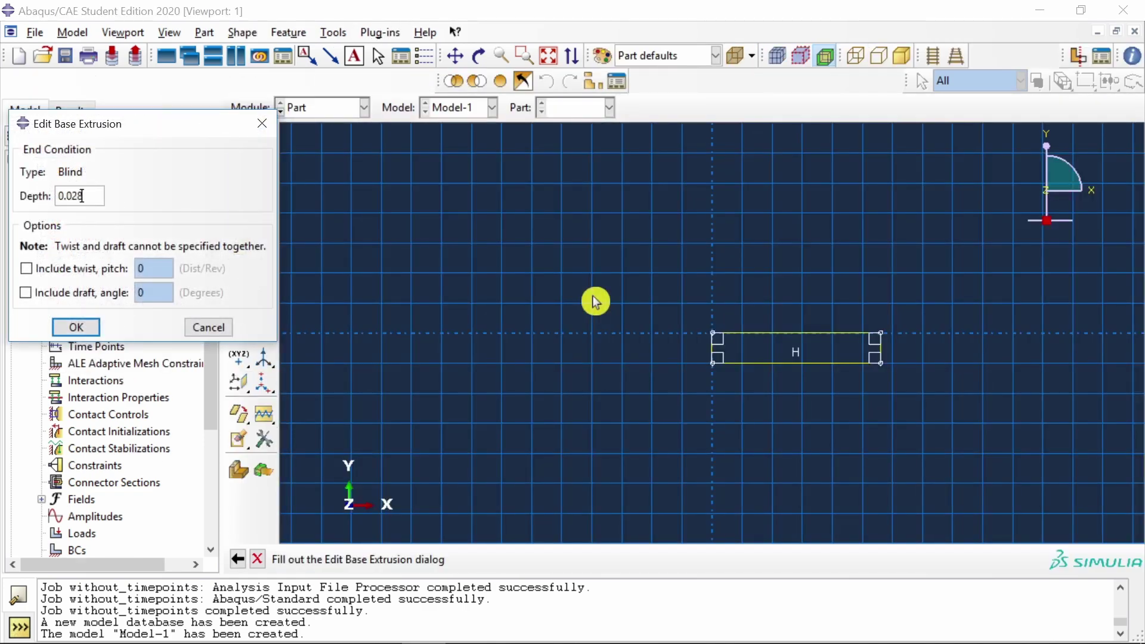
{"action": "key", "text": "Return"}
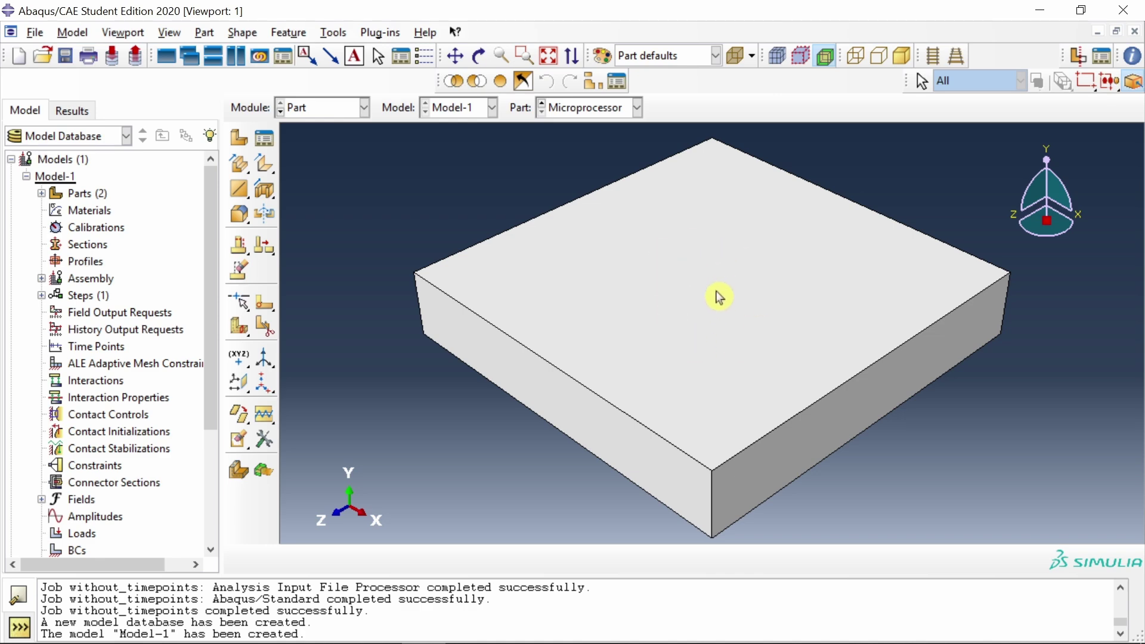
Partition the microprocessor's top face with a sketched circle centred at (0, 0) through (0.005, 0), orienting the face's +X edge vertical and on the right.
{"action": "left_click", "coordinate": [264, 303]}
{"action": "left_click", "coordinate": [640, 300]}
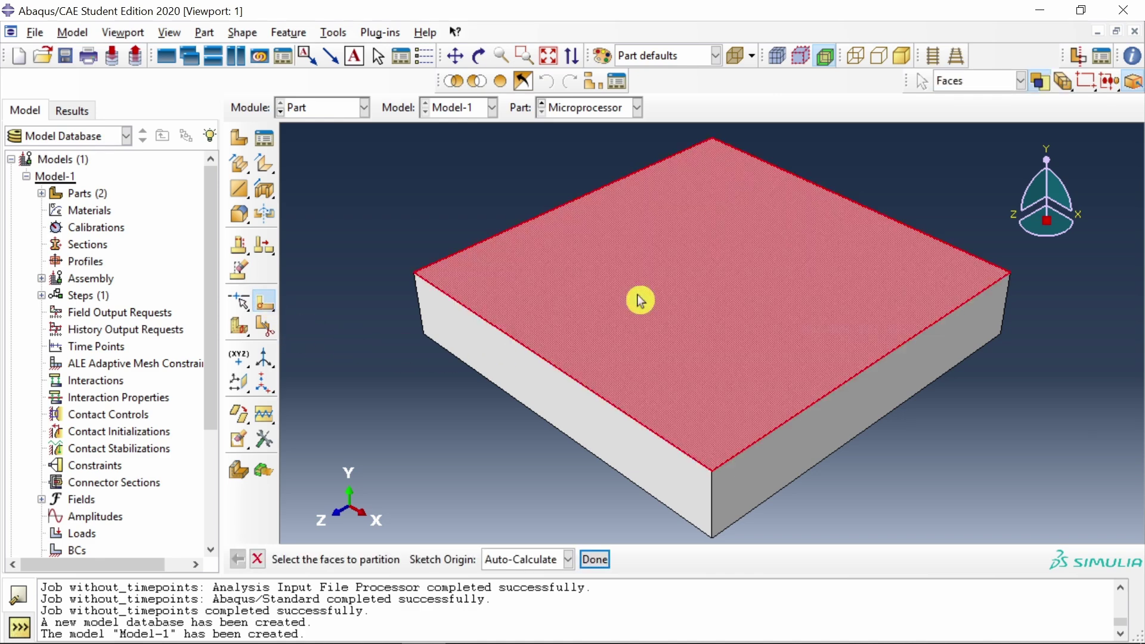
{"action": "middle_click", "coordinate": [689, 342]}
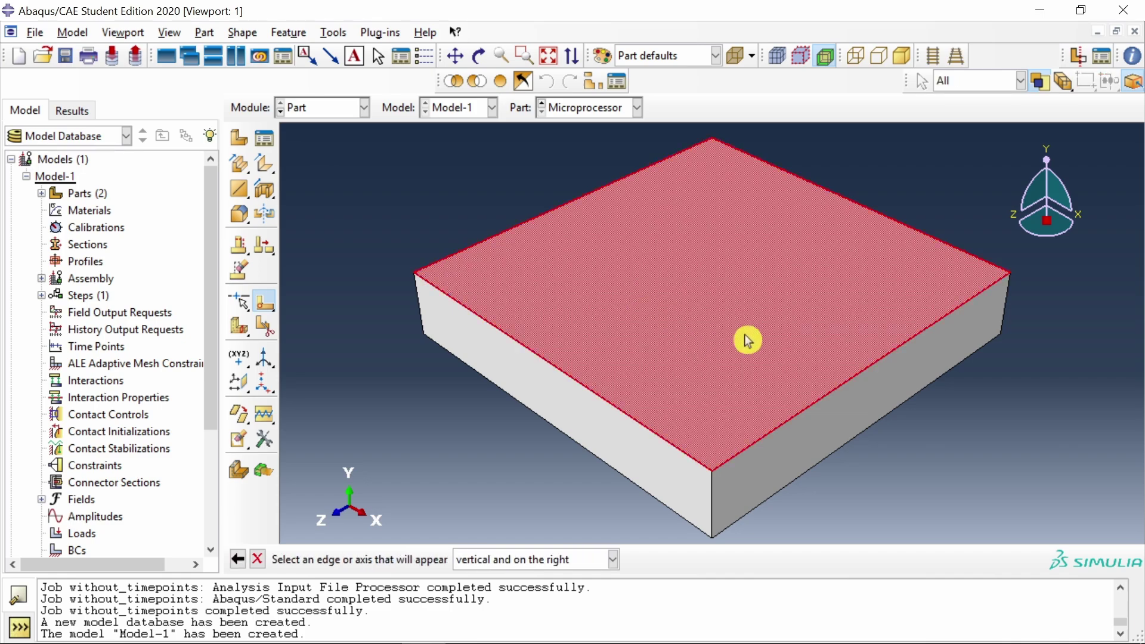
{"action": "left_click", "coordinate": [825, 404]}
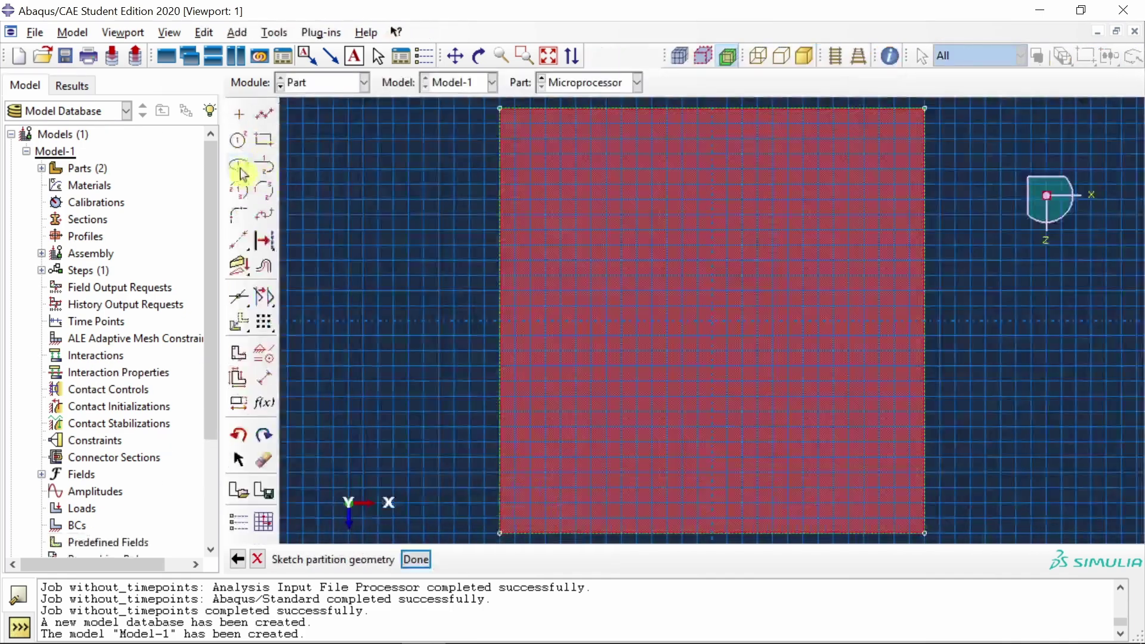
{"action": "left_click", "coordinate": [239, 140]}
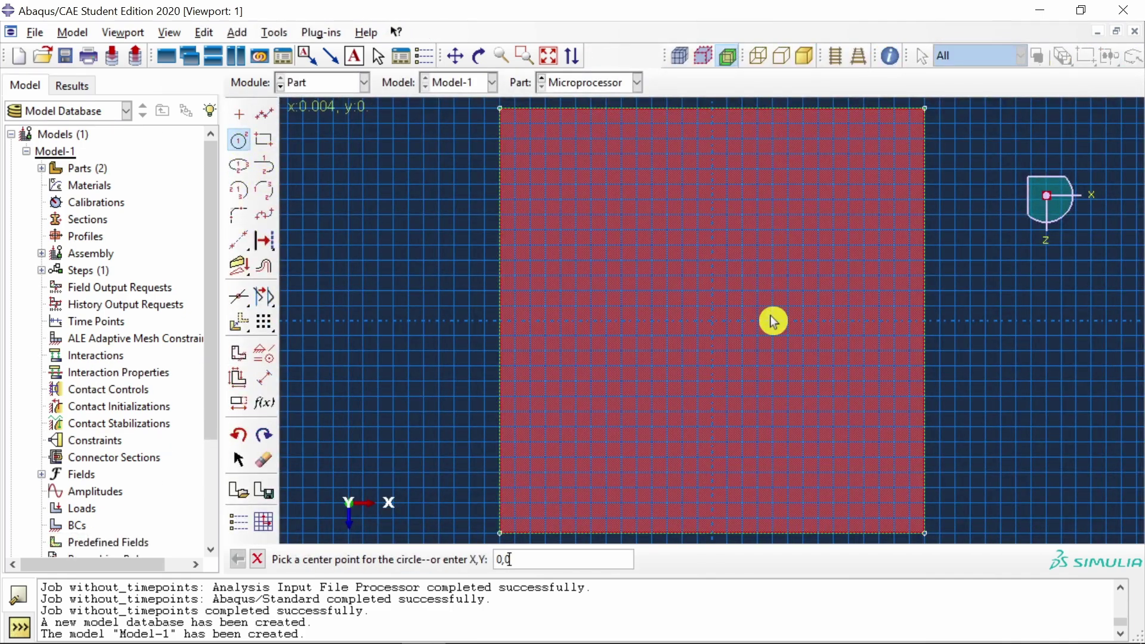
{"action": "type", "text": "0,0"}
{"action": "key", "text": "Return"}
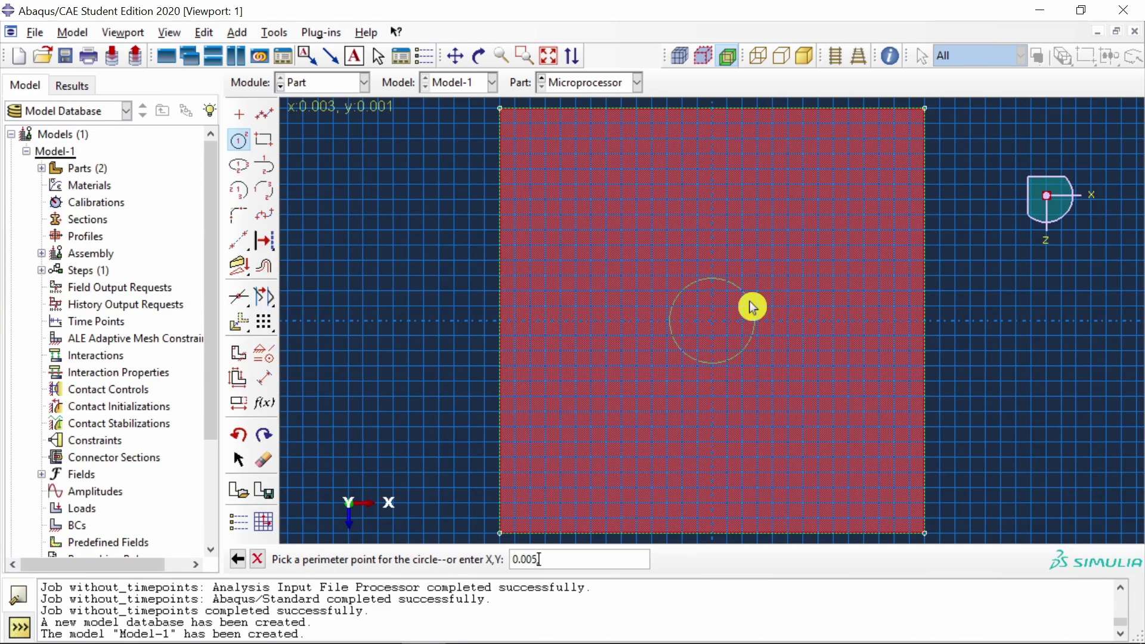
{"action": "type", "text": "0.005,0"}
{"action": "key", "text": "Return"}
{"action": "middle_click", "coordinate": [831, 304]}
{"action": "middle_click", "coordinate": [780, 279]}
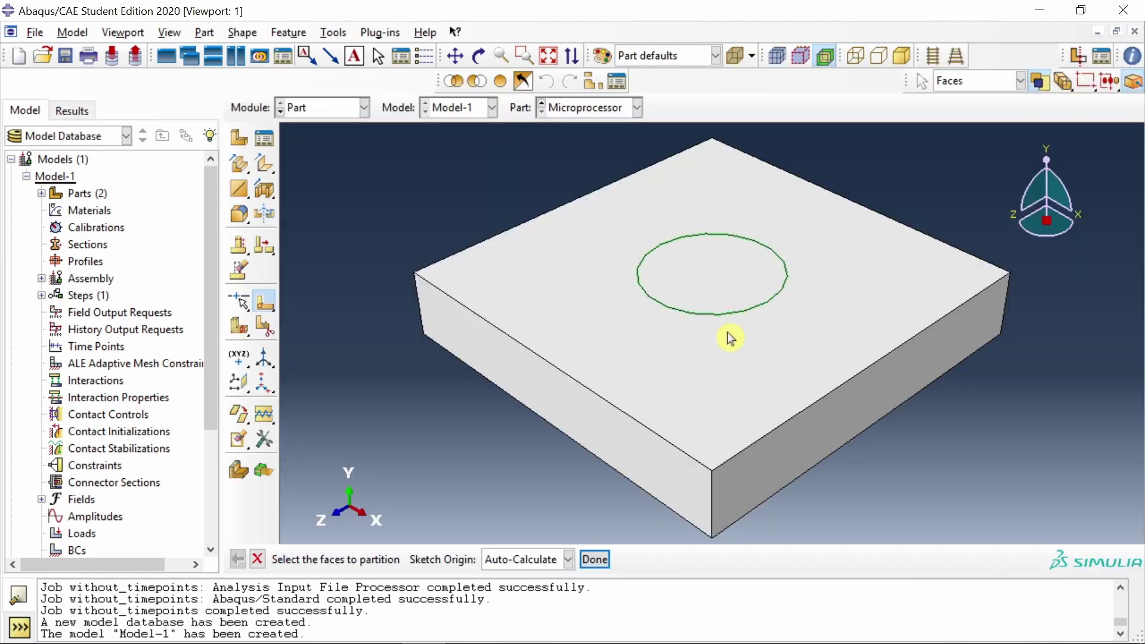
Partition the microprocessor cell by extruding the circular edge downward along the block's vertical corner edge.
{"action": "left_click_drag", "start_coordinate": [239, 327], "coordinate": [337, 334]}
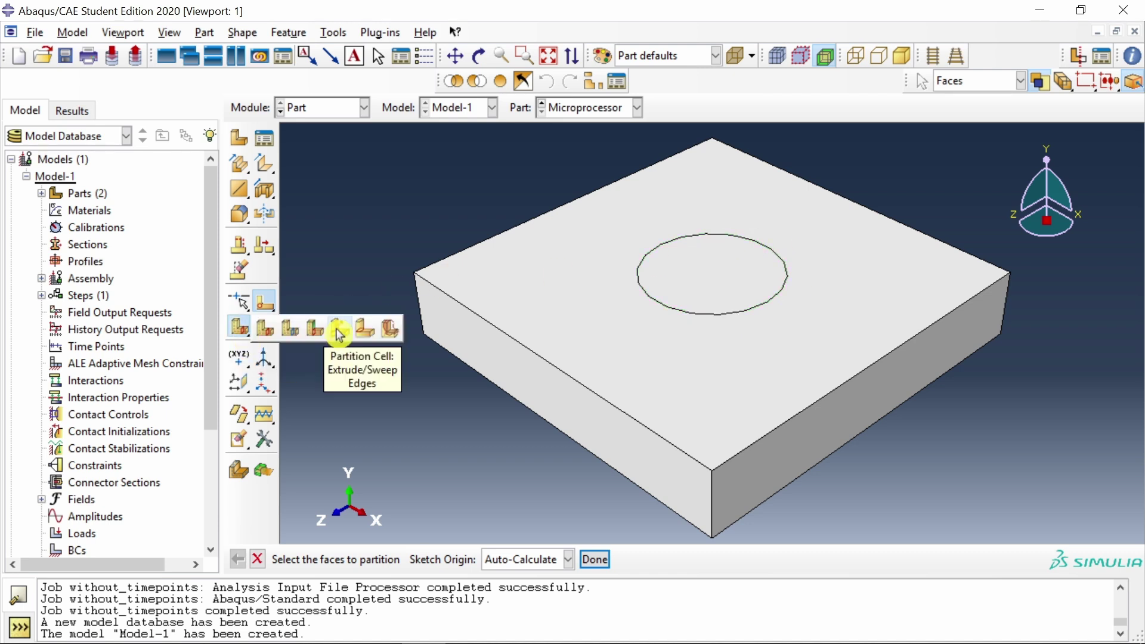
{"action": "left_click_drag", "start_coordinate": [339, 334], "coordinate": [340, 334]}
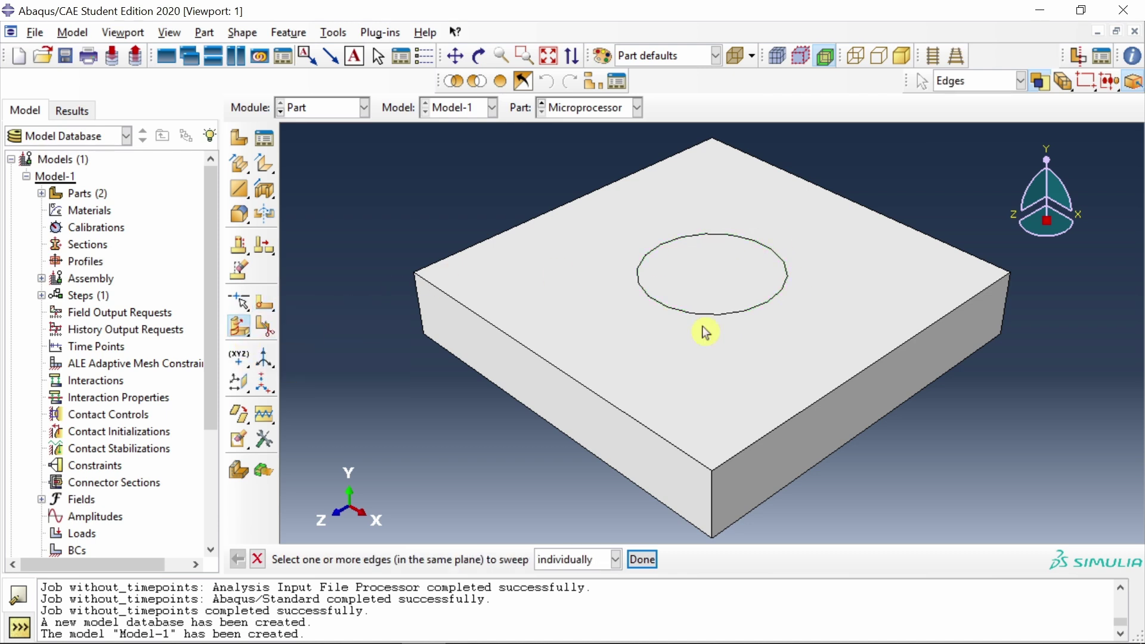
{"action": "left_click", "coordinate": [704, 320]}
{"action": "left_click", "coordinate": [643, 560]}
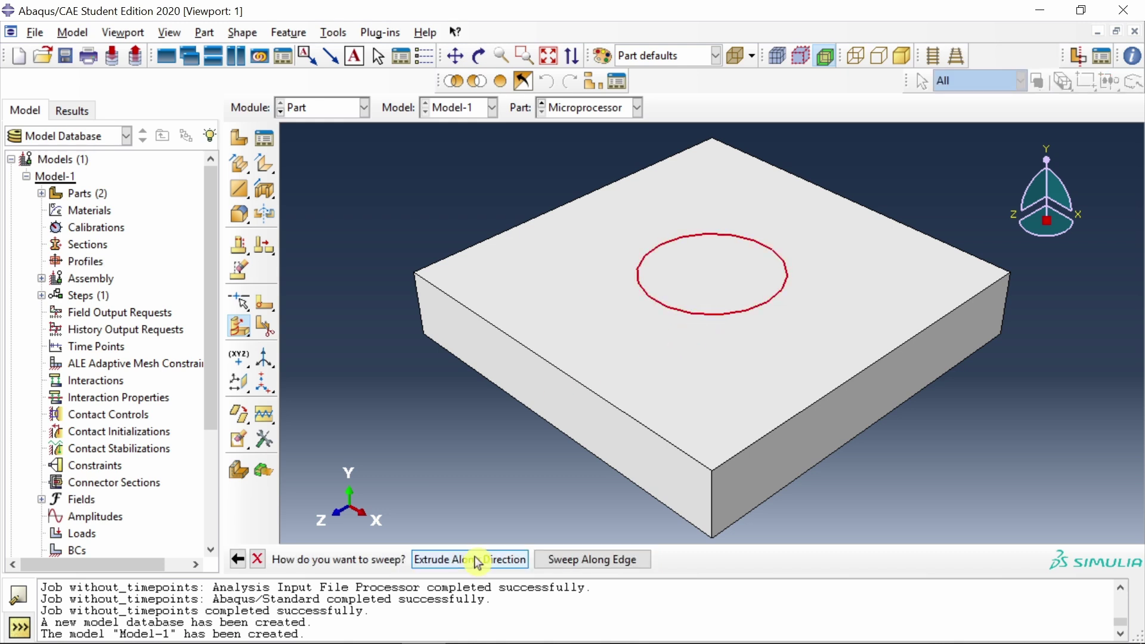
{"action": "left_click", "coordinate": [471, 560]}
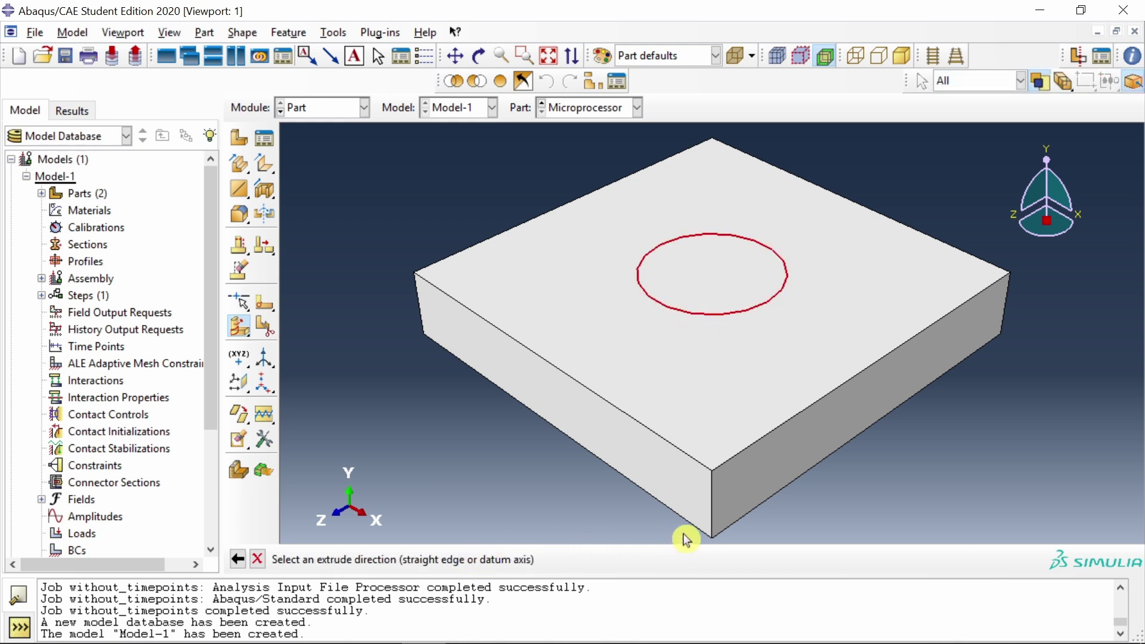
{"action": "left_click", "coordinate": [714, 504]}
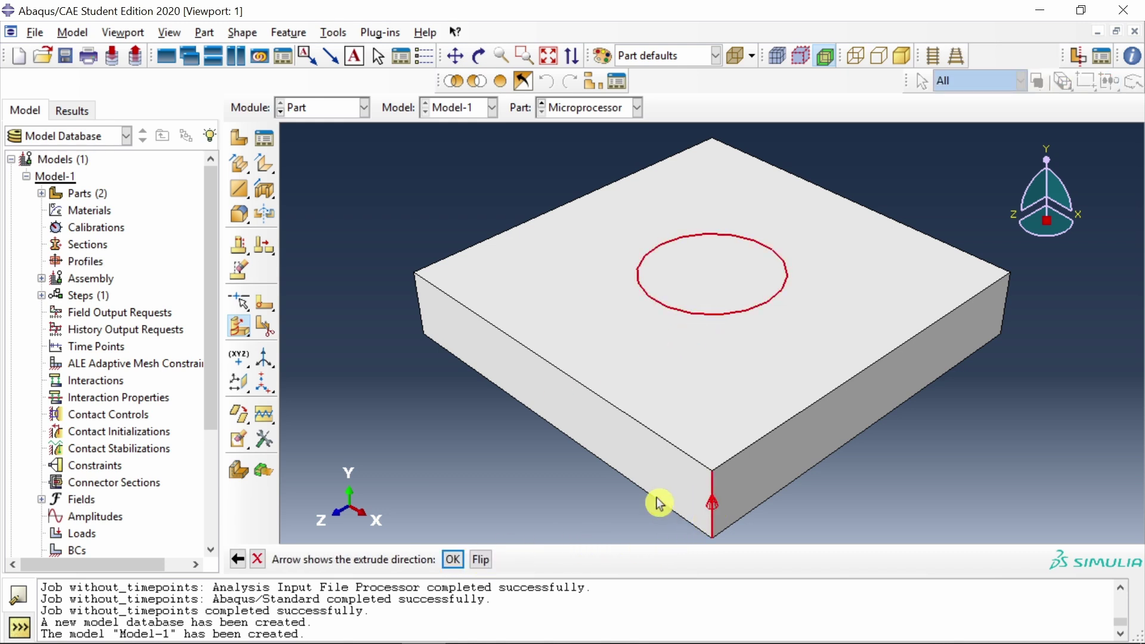
{"action": "left_click", "coordinate": [485, 558]}
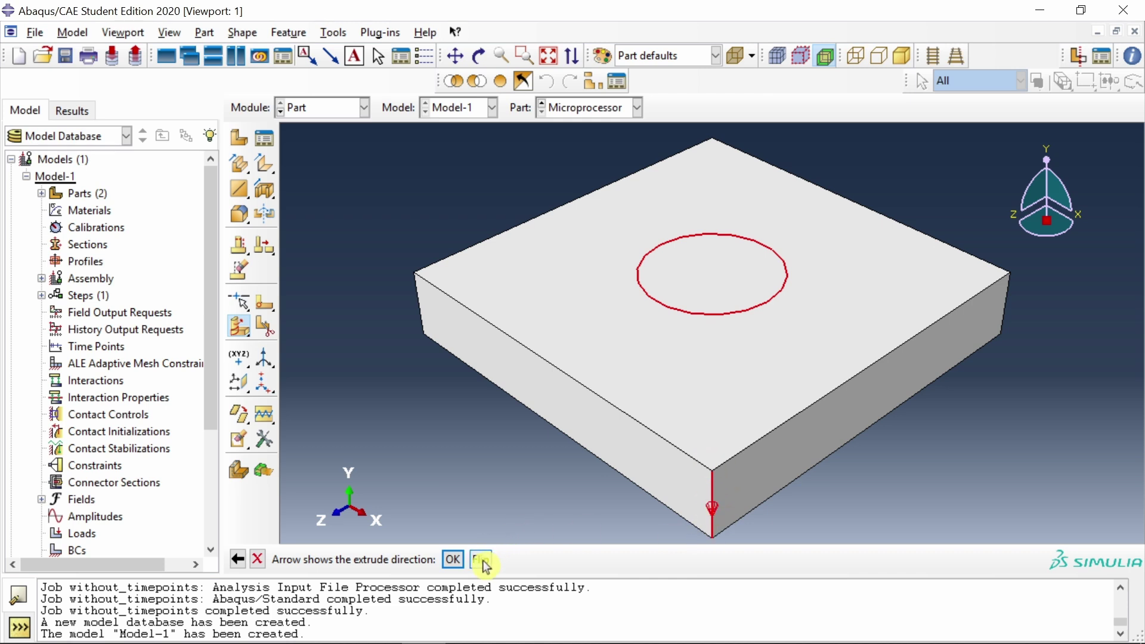
{"action": "key", "text": "Return"}
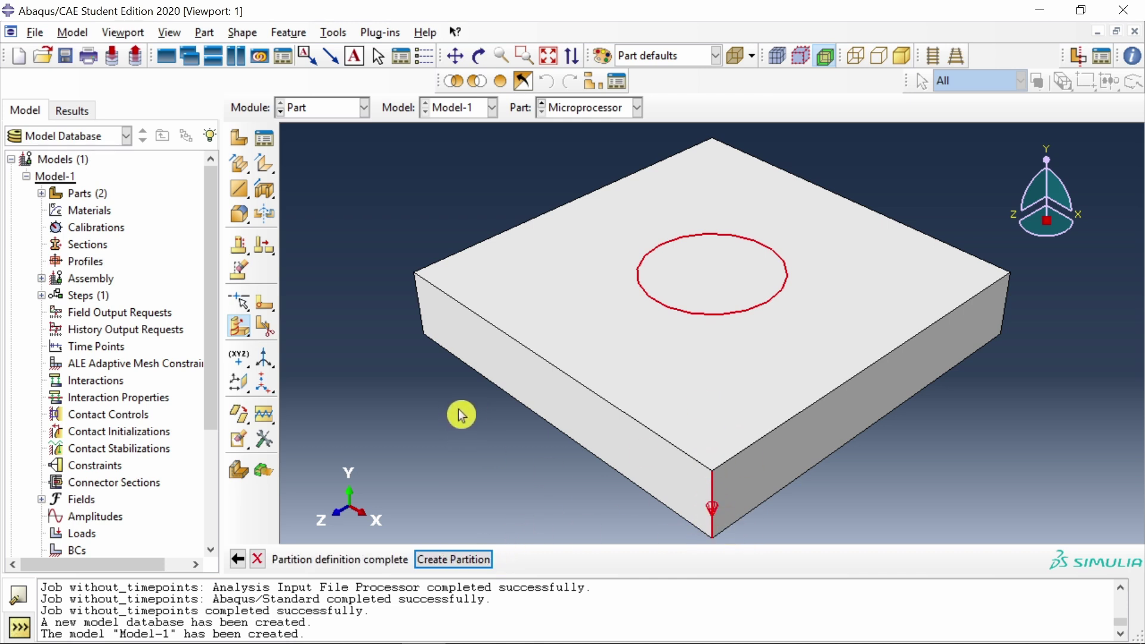
{"action": "left_click", "coordinate": [475, 558]}
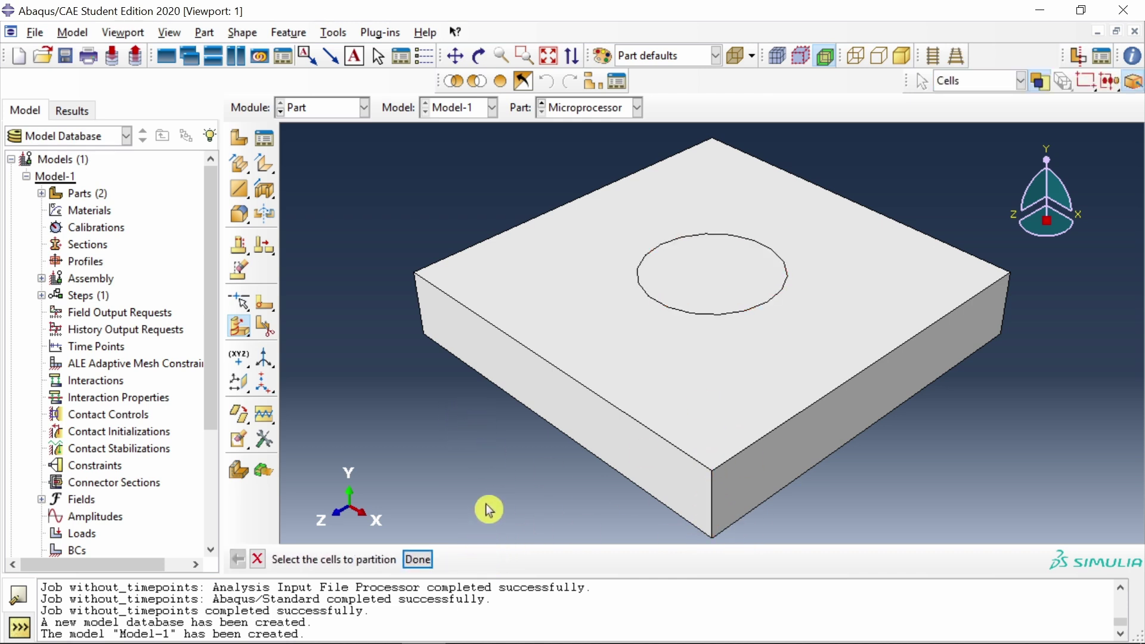
{"action": "key", "text": "Escape"}
Remove the circular face on the microprocessor's top surface, accepting deletion of the affected cells.
{"action": "mouse_move", "coordinate": [715, 401]}
{"action": "left_mouse_down", "text": "ctrl+alt"}
{"action": "mouse_move", "coordinate": [701, 185]}
{"action": "mouse_move", "coordinate": [731, 358]}
{"action": "mouse_move", "coordinate": [732, 276]}
{"action": "mouse_move", "coordinate": [708, 396]}
{"action": "left_mouse_up", "text": "ctrl+alt"}
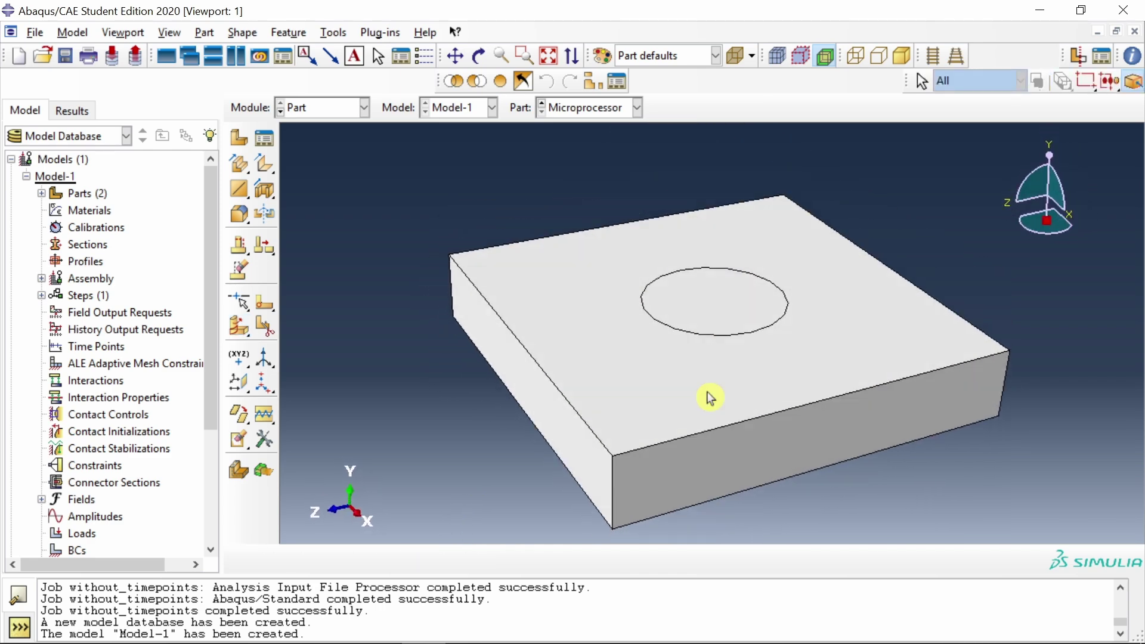
{"action": "left_click", "coordinate": [243, 447]}
{"action": "left_click", "coordinate": [704, 297]}
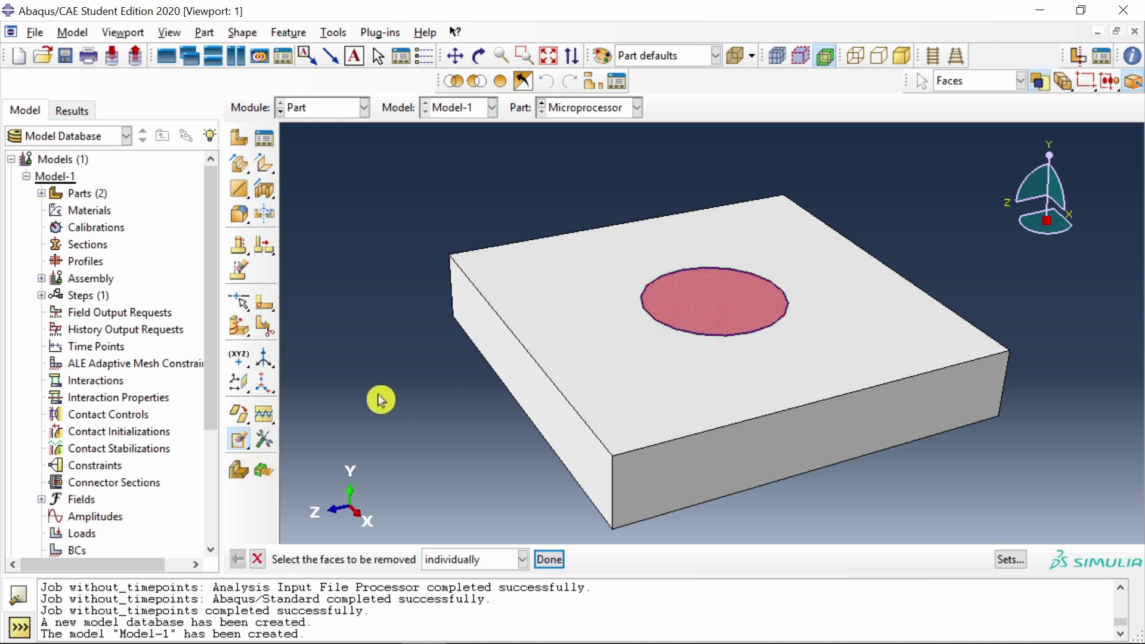
{"action": "middle_click", "coordinate": [380, 400]}
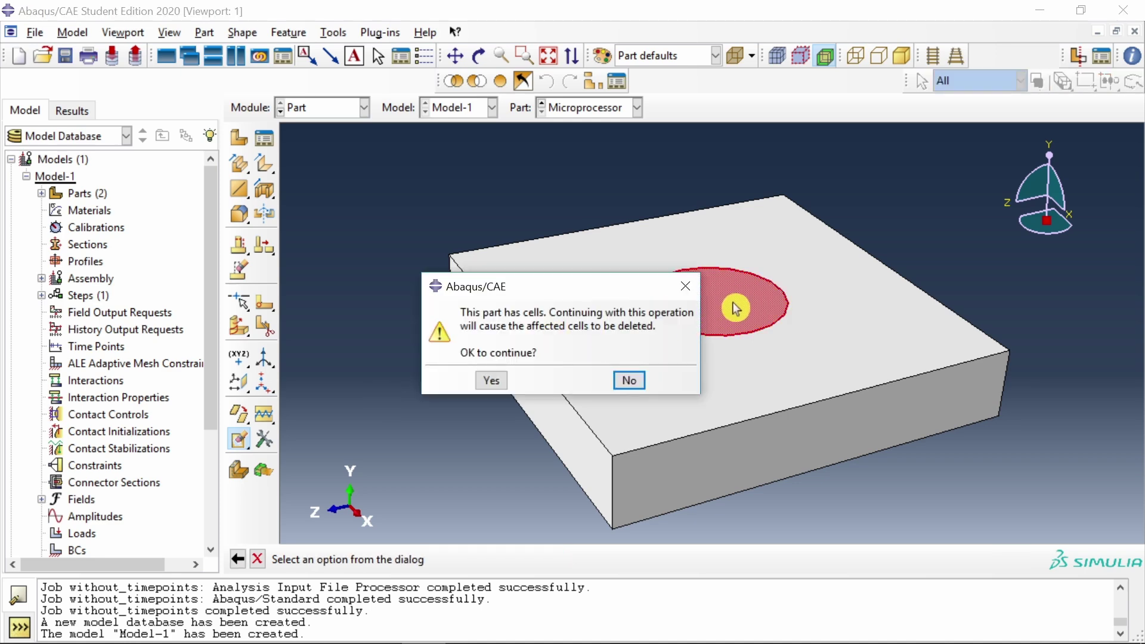
{"action": "left_click", "coordinate": [500, 384]}
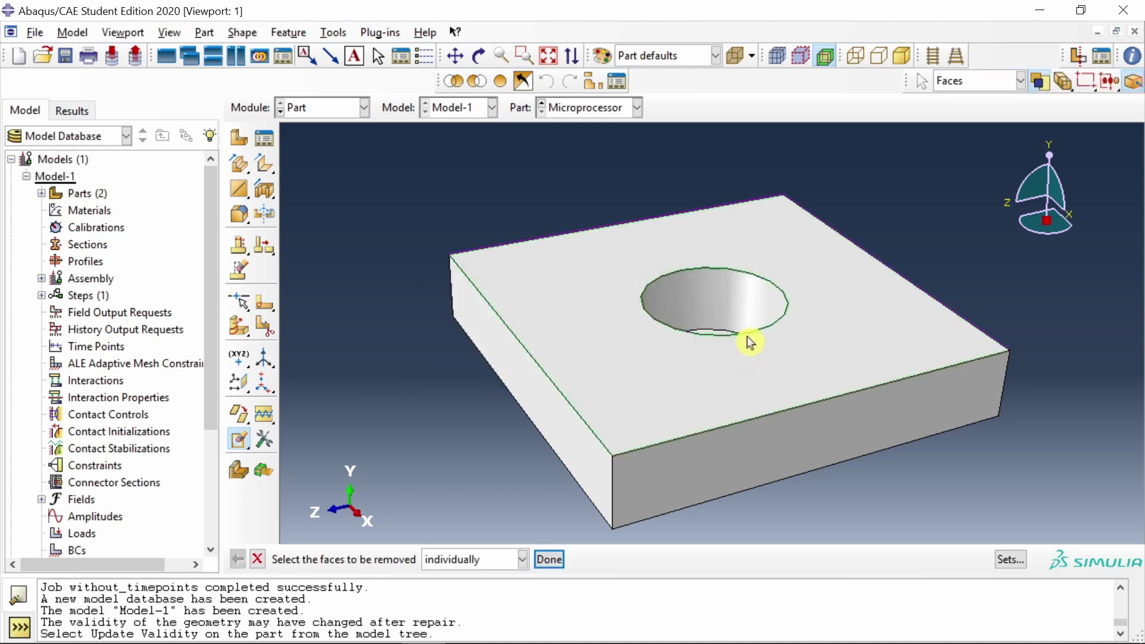
Remove the circular face at the bottom of the hole so that it passes through the microprocessor.
{"action": "left_click_drag", "start_coordinate": [695, 314], "coordinate": [691, 401], "text": "ctrl+alt"}
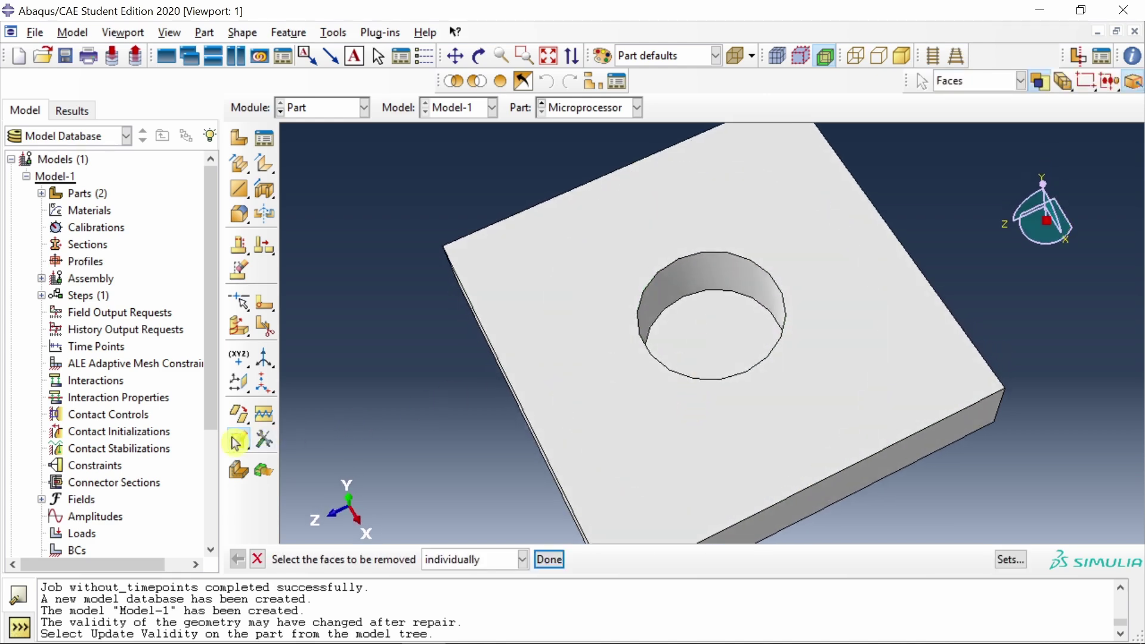
{"action": "left_click", "coordinate": [715, 336]}
{"action": "middle_click", "coordinate": [398, 311]}
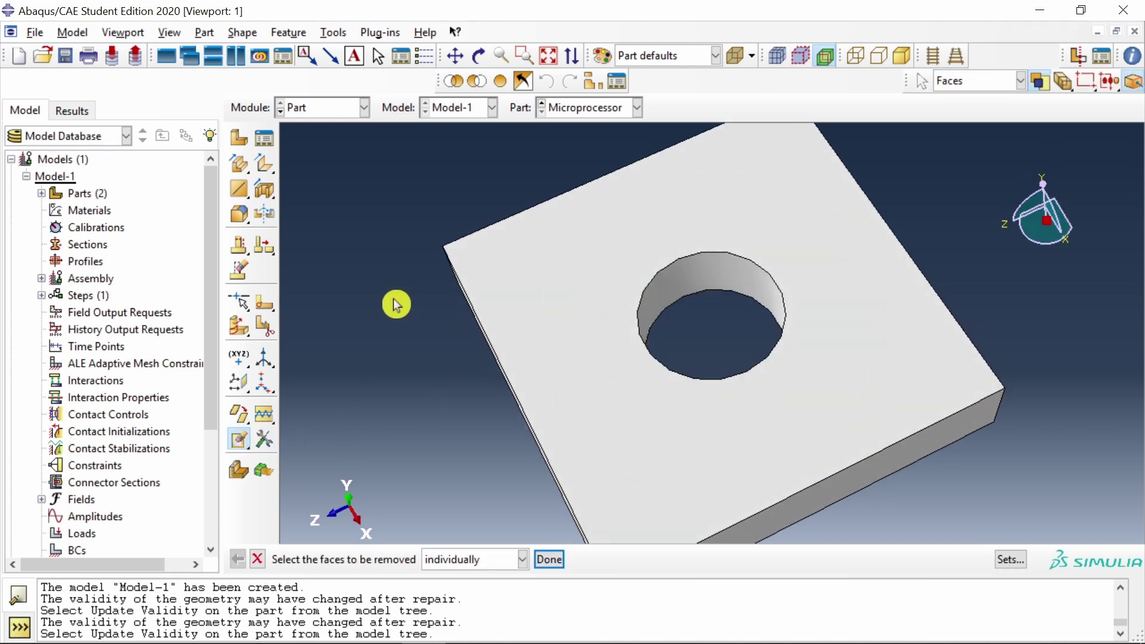
{"action": "left_click", "coordinate": [561, 561]}
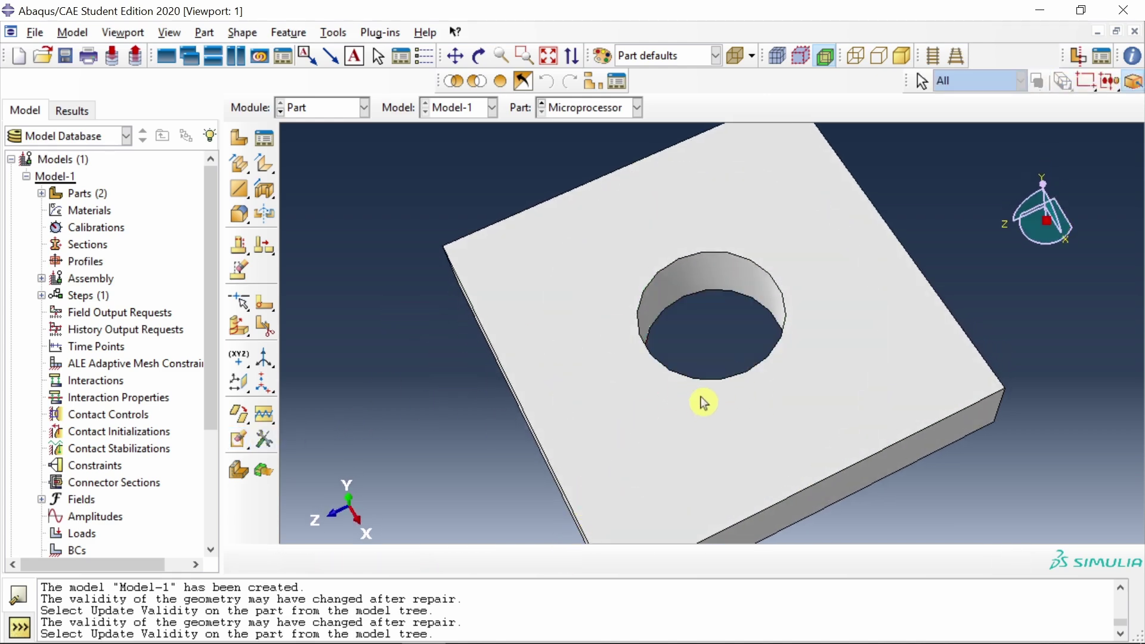
Switch to the Property module, create a material named Al and add a uniform density to it.
{"action": "left_click_drag", "start_coordinate": [698, 409], "coordinate": [689, 355], "text": "ctrl+alt"}
{"action": "left_click", "coordinate": [307, 109]}
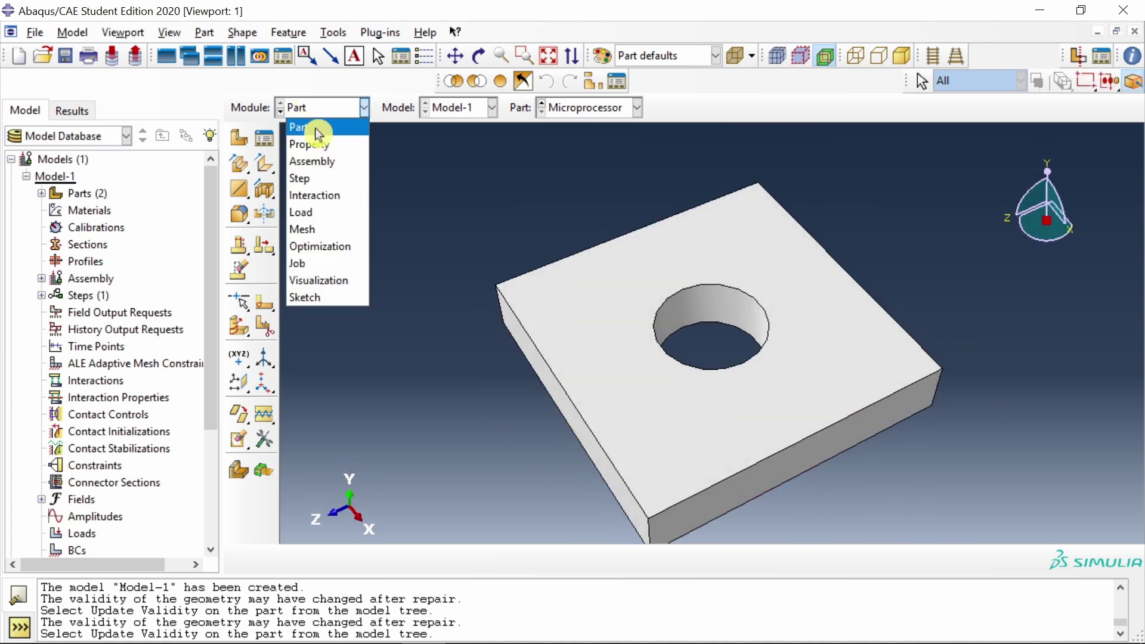
{"action": "left_click", "coordinate": [316, 143]}
{"action": "left_click", "coordinate": [243, 141]}
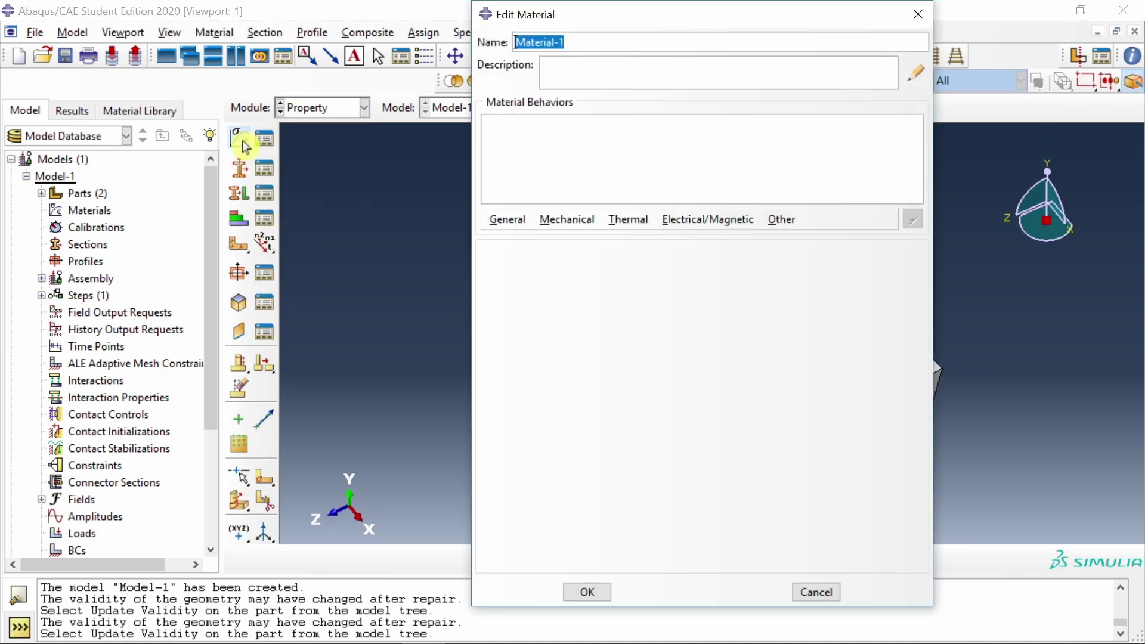
{"action": "type", "text": "Al"}
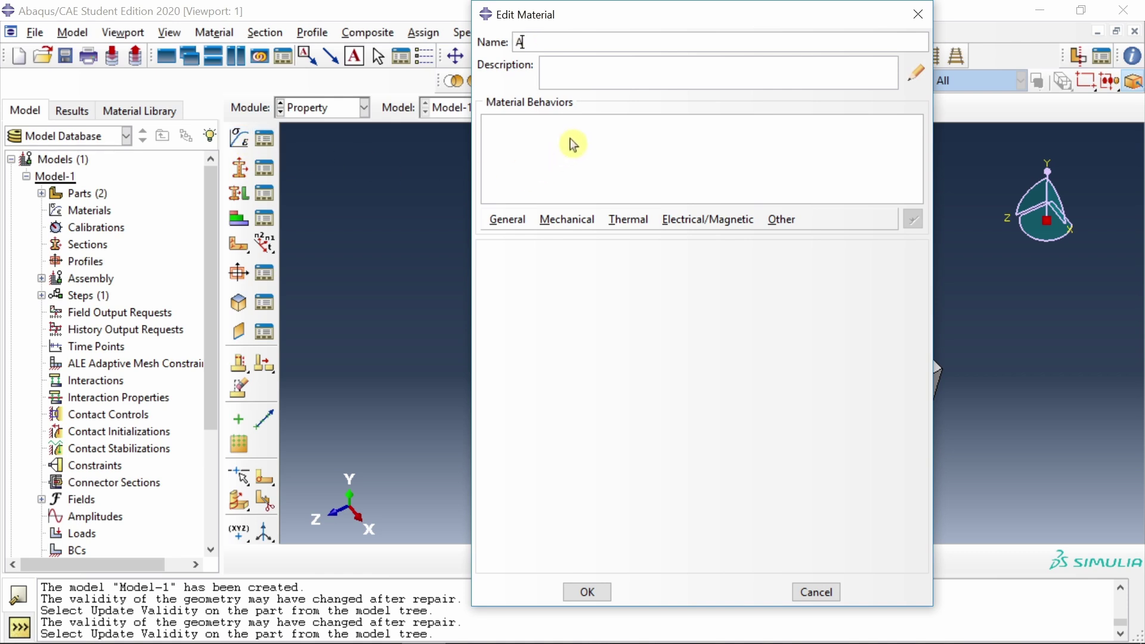
{"action": "left_click", "coordinate": [507, 221]}
{"action": "left_click", "coordinate": [512, 238]}
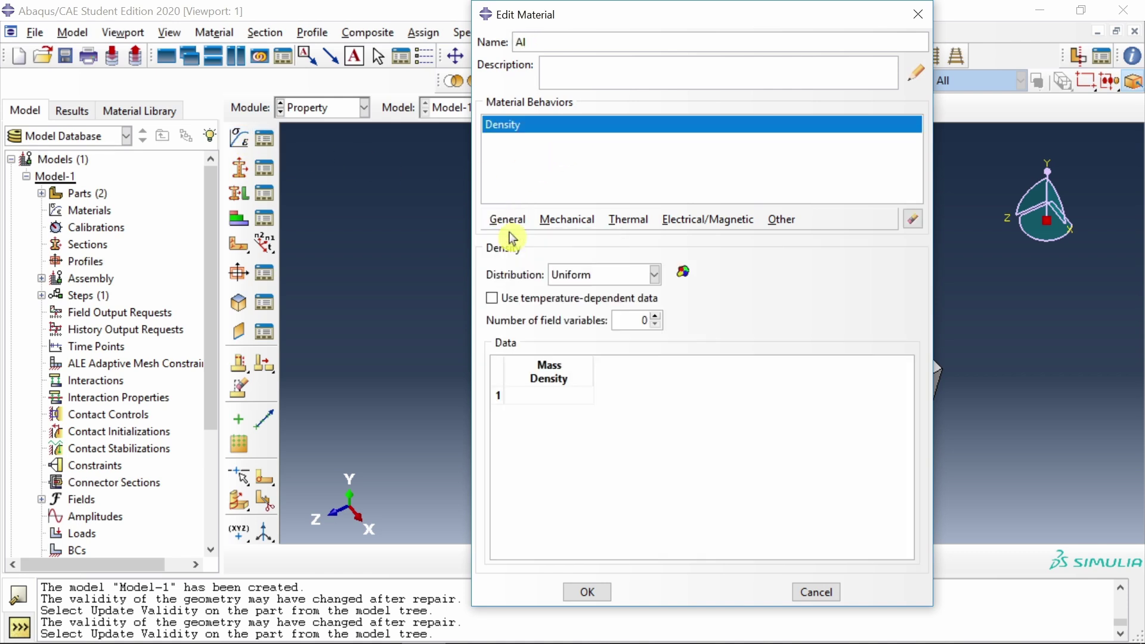
{"action": "left_click", "coordinate": [508, 395]}
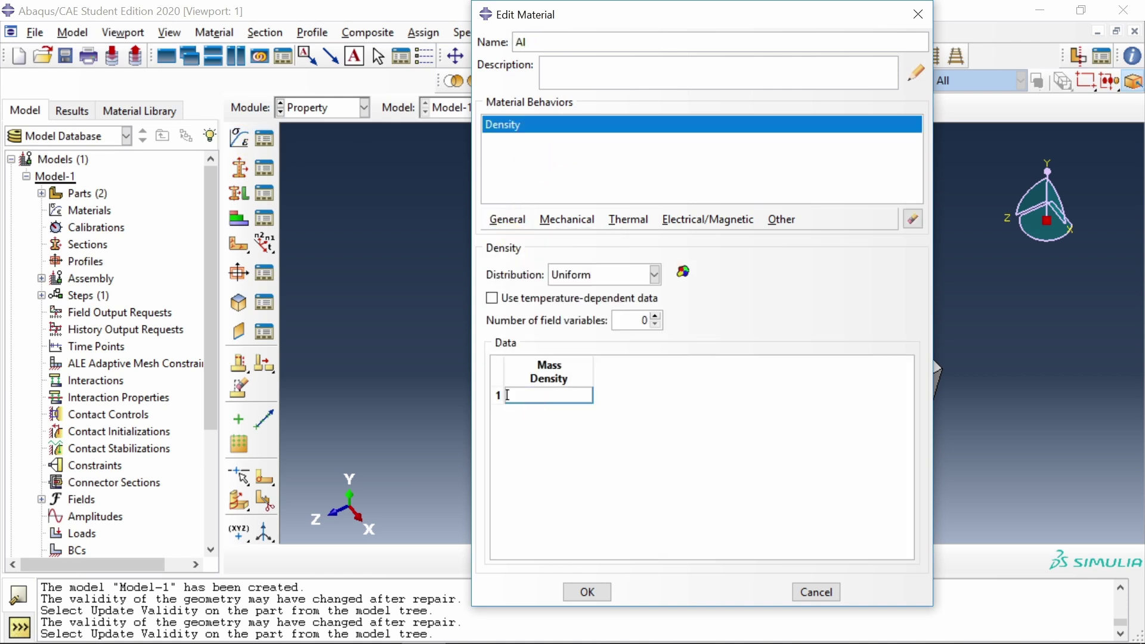
Add isotropic thermal conductivity and constant-volume specific heat to the Al material and save it.
{"action": "left_click", "coordinate": [632, 229]}
{"action": "left_click", "coordinate": [629, 233]}
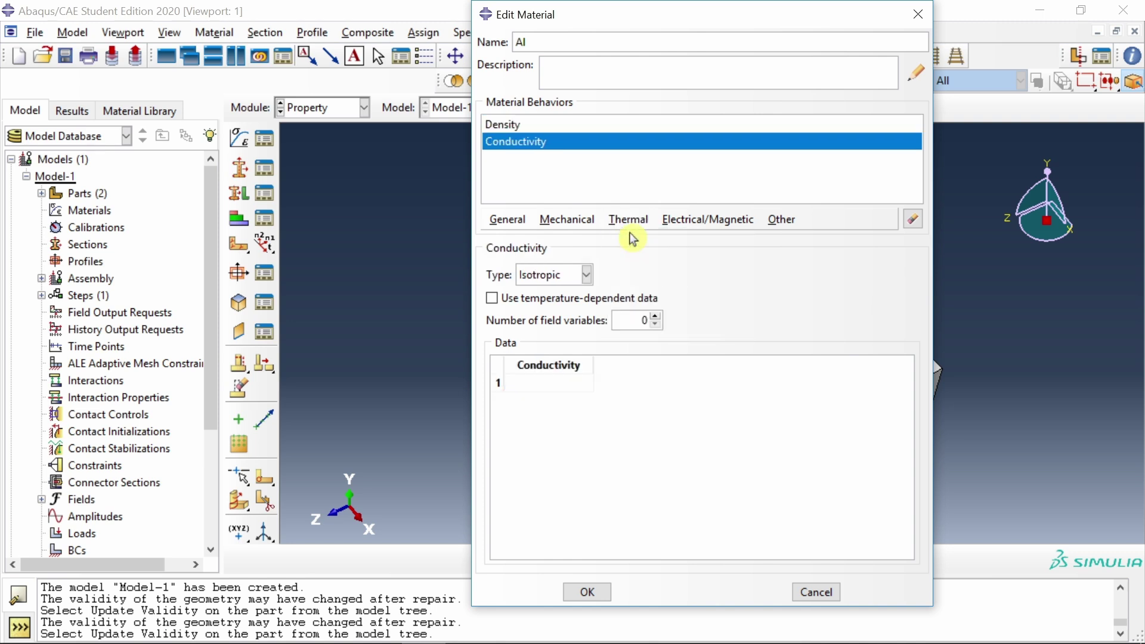
{"action": "left_click", "coordinate": [551, 388]}
{"action": "left_click", "coordinate": [621, 226]}
{"action": "left_click", "coordinate": [635, 330]}
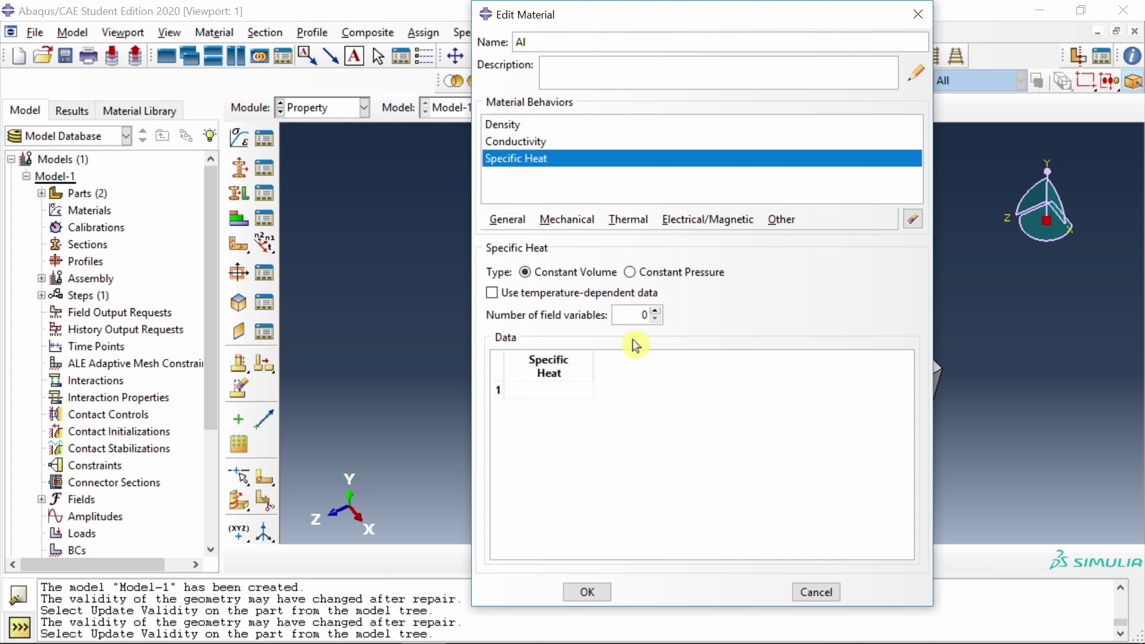
{"action": "left_click", "coordinate": [556, 392]}
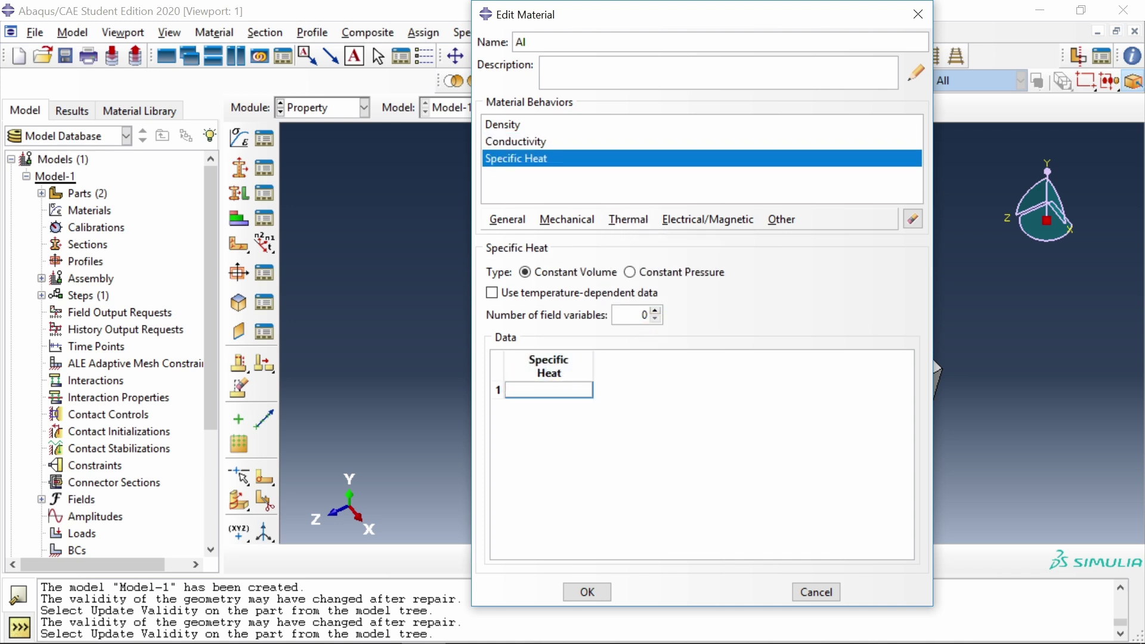
{"action": "left_click", "coordinate": [587, 592]}
Create a second material named Cu with a uniform mass density of 8960.
{"action": "left_click", "coordinate": [240, 143]}
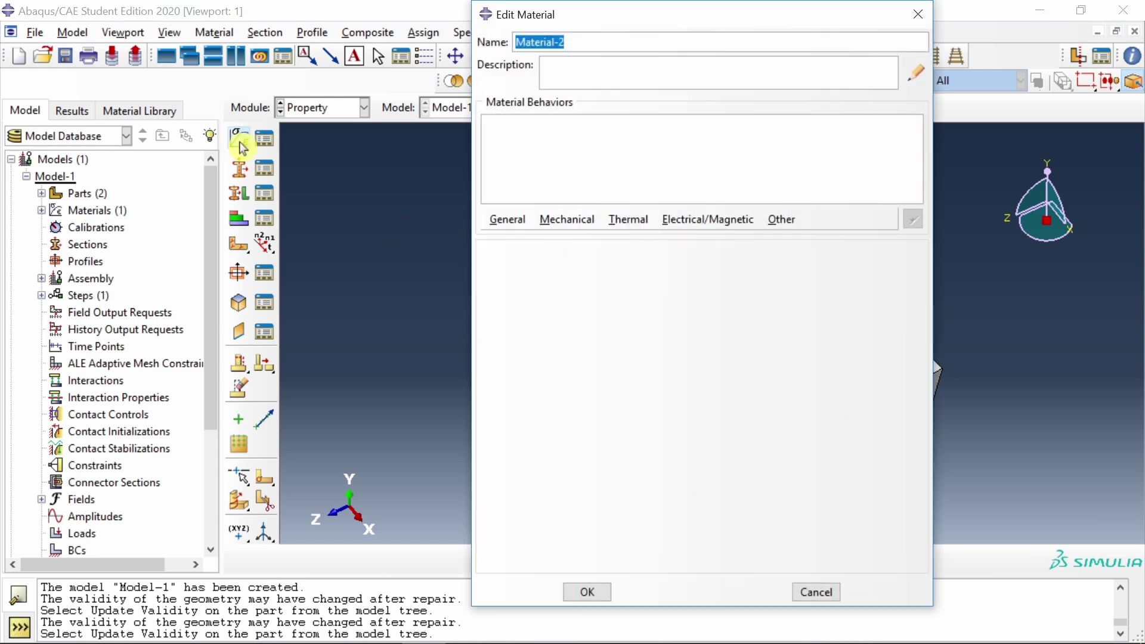
{"action": "type", "text": "Cu"}
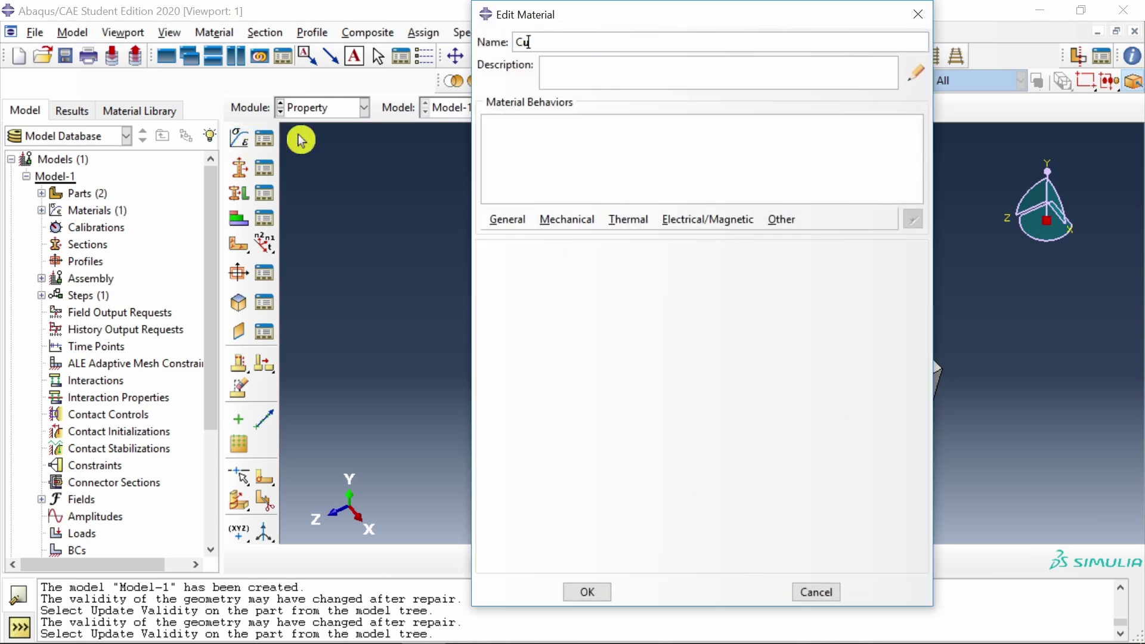
{"action": "left_click", "coordinate": [507, 219]}
{"action": "left_click", "coordinate": [513, 238]}
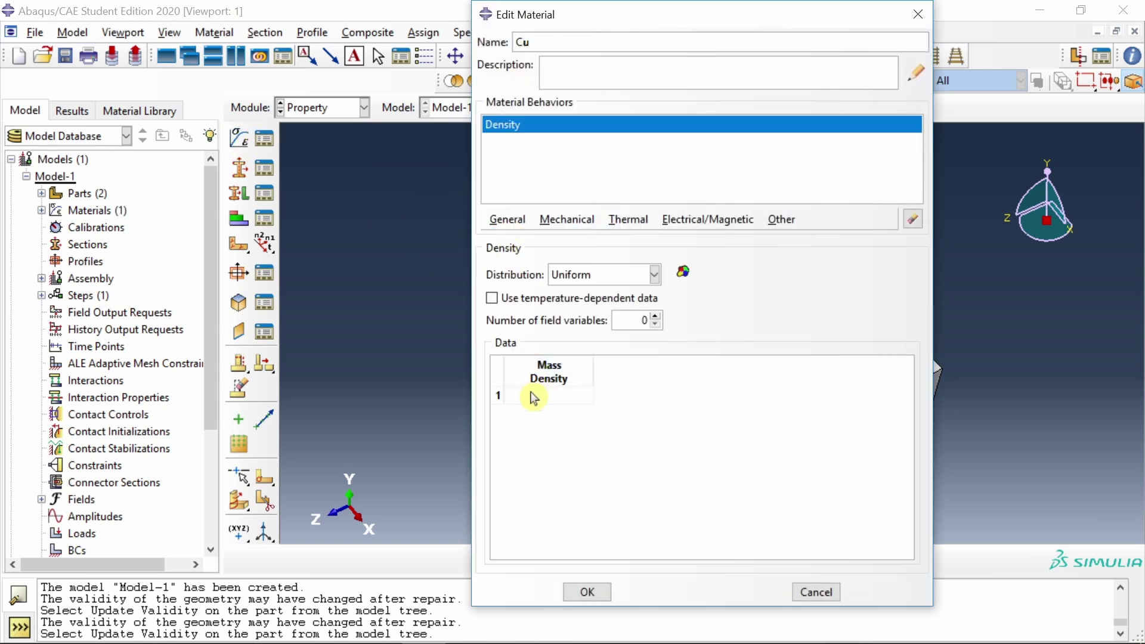
{"action": "left_click", "coordinate": [508, 395]}
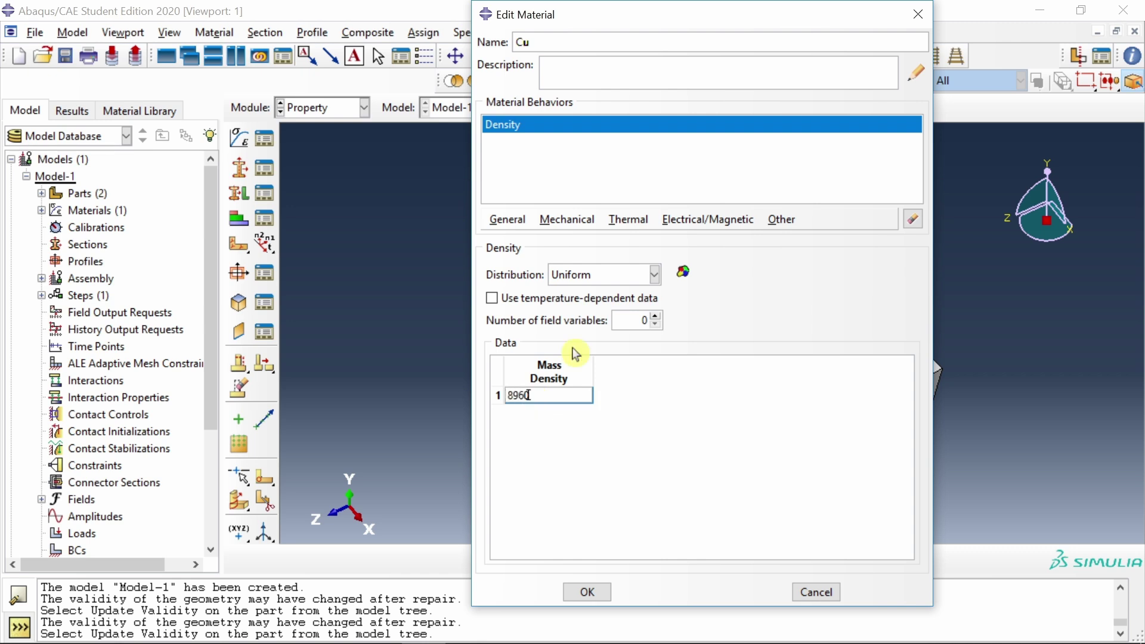
Give the Cu material an isotropic thermal conductivity of 394 and a constant-volume specific heat of 385.
{"action": "left_click", "coordinate": [628, 220]}
{"action": "left_click", "coordinate": [641, 236]}
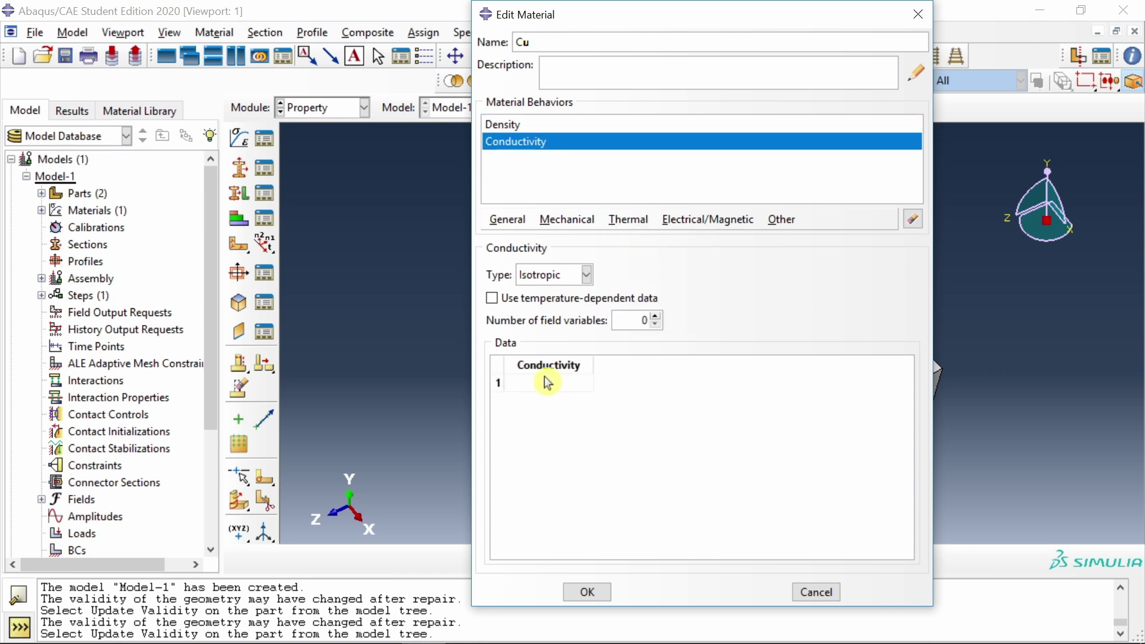
{"action": "left_click", "coordinate": [548, 383]}
{"action": "type", "text": "394"}
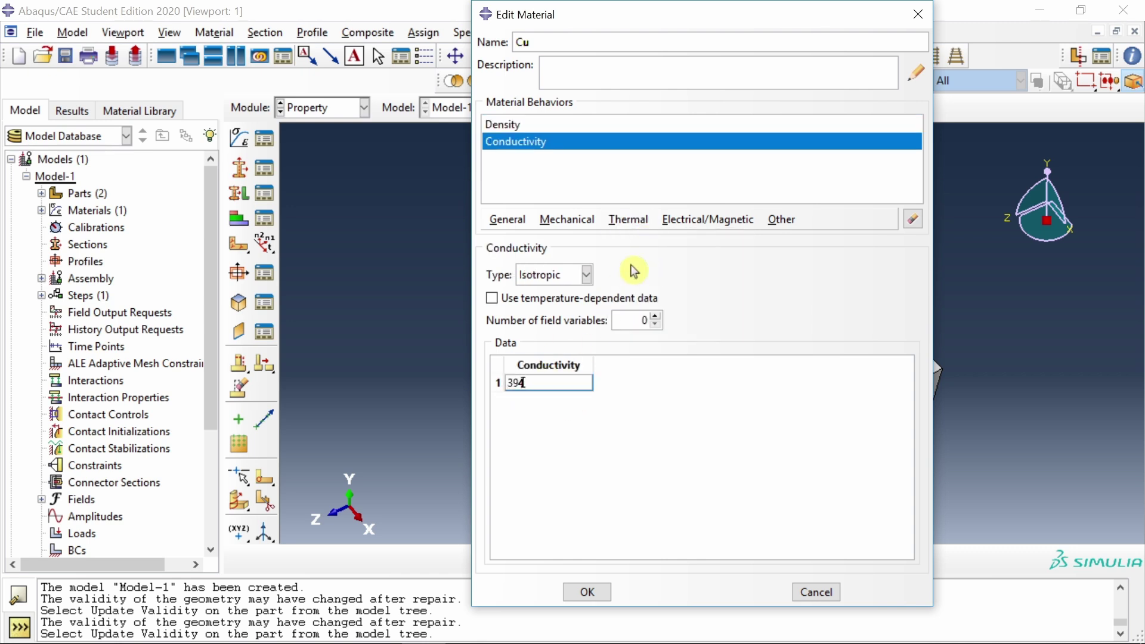
{"action": "left_click", "coordinate": [637, 226]}
{"action": "left_click", "coordinate": [652, 327]}
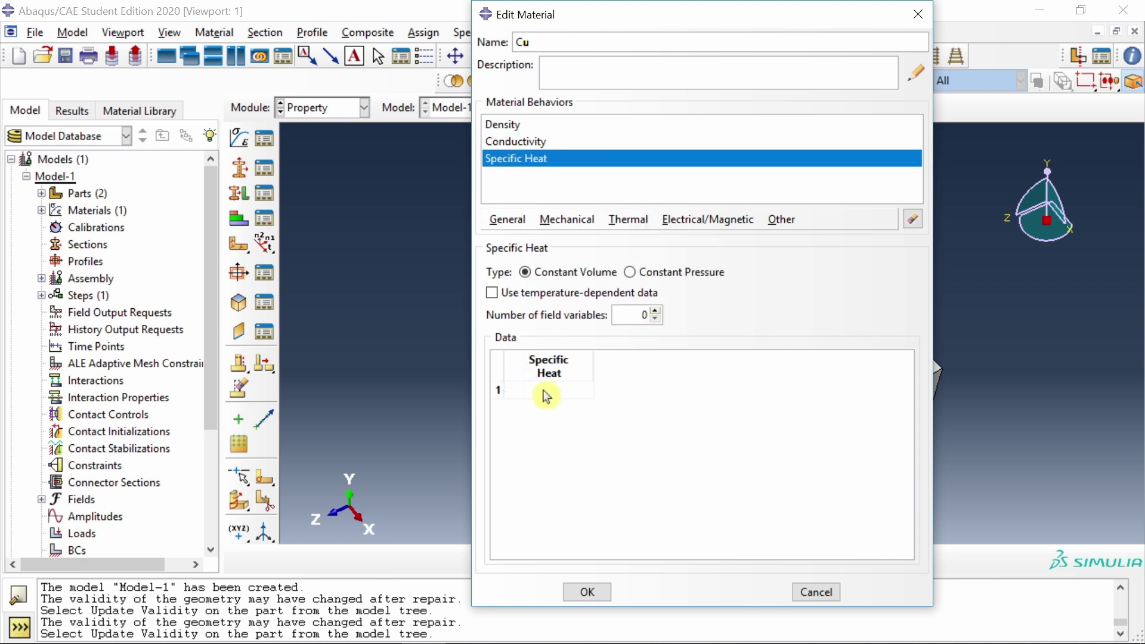
{"action": "left_click", "coordinate": [547, 390]}
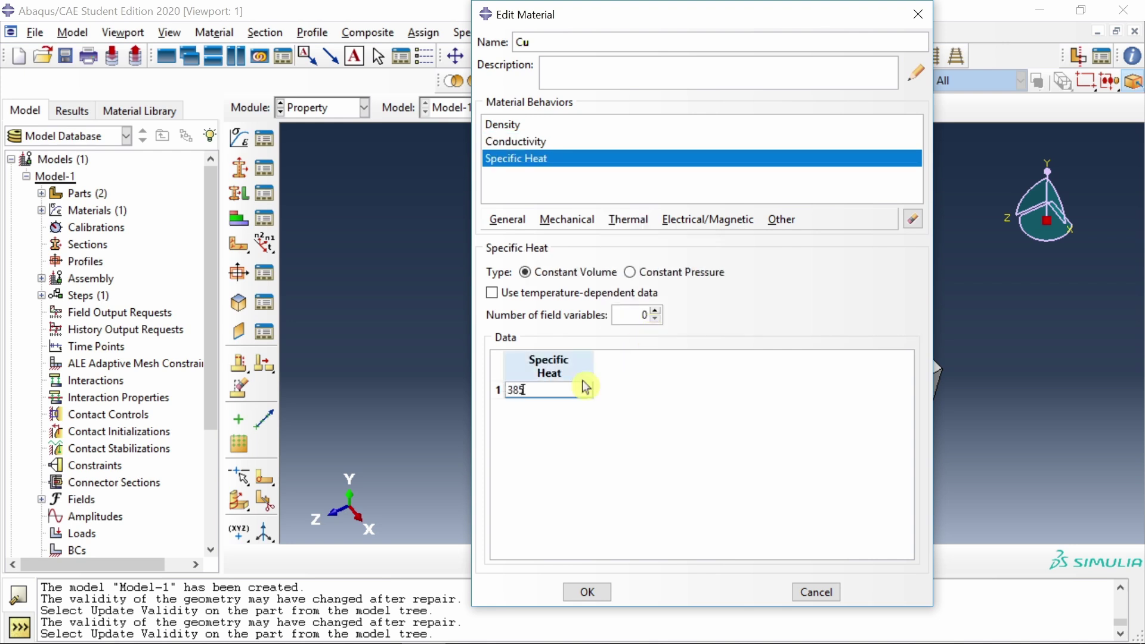
Add an isotropic electrical conductivity of 58 to the Cu material.
{"action": "left_click", "coordinate": [682, 225]}
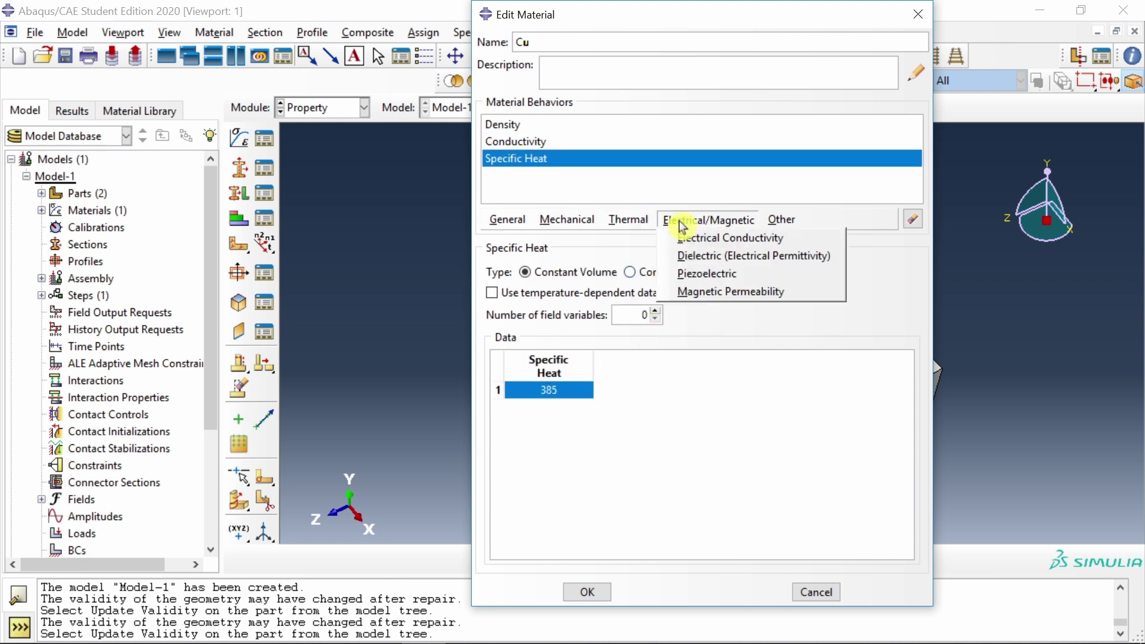
{"action": "left_click", "coordinate": [721, 240]}
{"action": "left_click", "coordinate": [547, 403]}
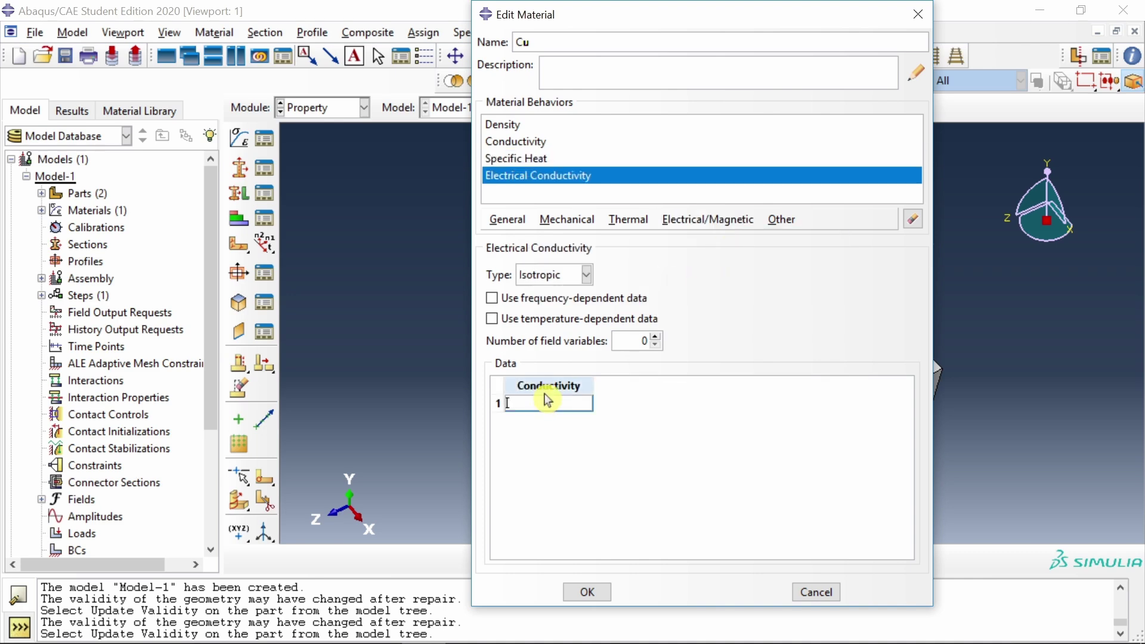
{"action": "type", "text": "58"}
{"action": "key", "text": "Return"}
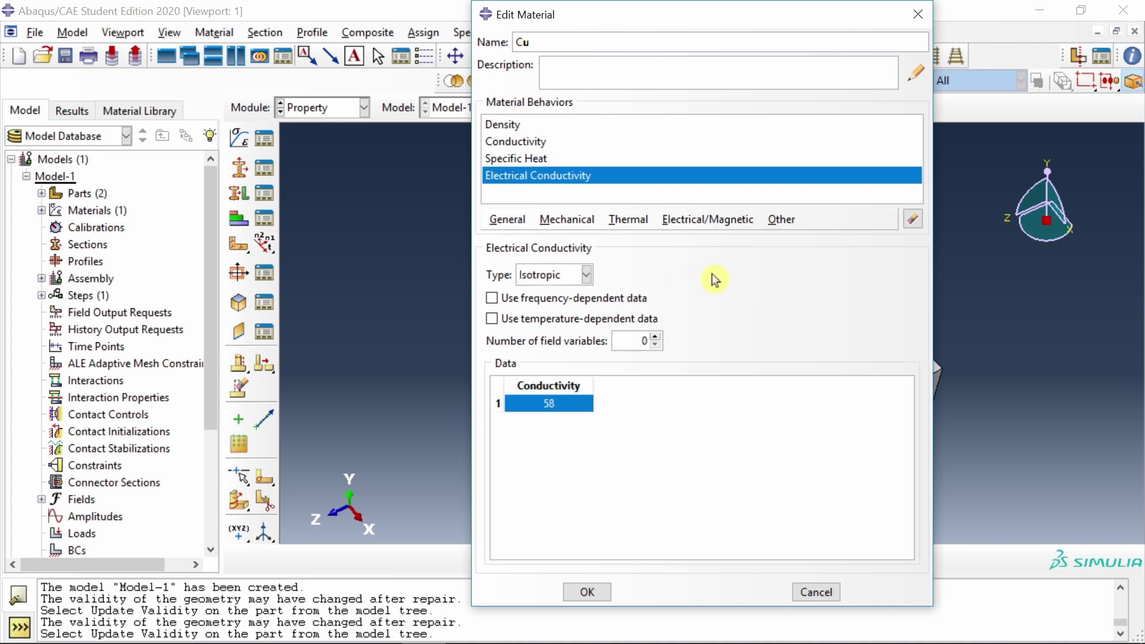
Add a Joule heat fraction of 0.8 to the Cu material and save the material.
{"action": "left_click", "coordinate": [630, 226]}
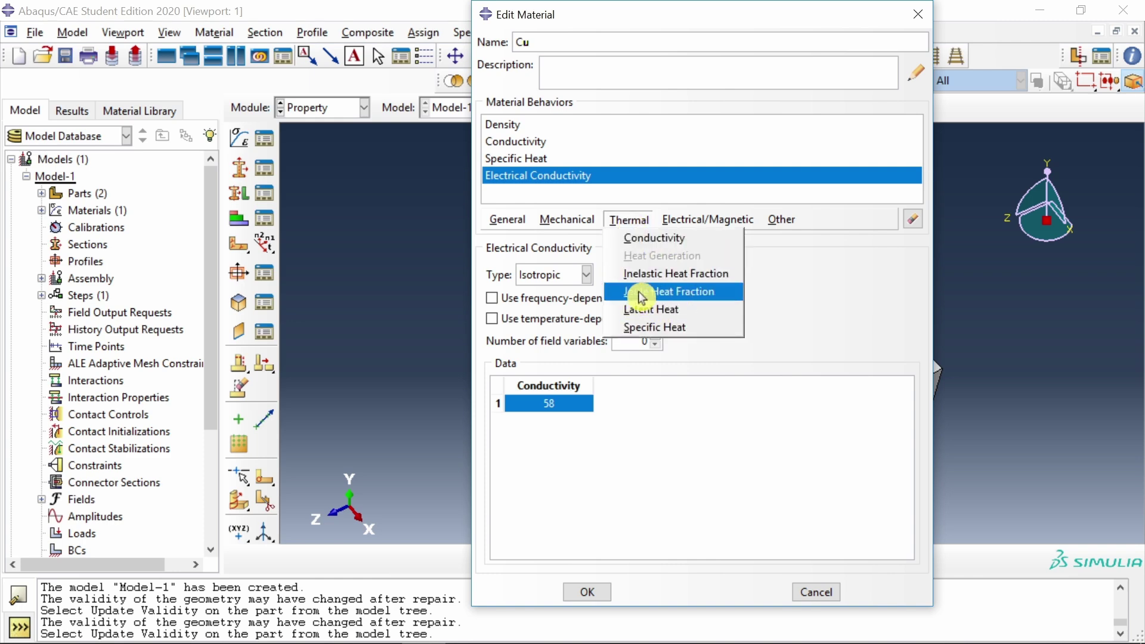
{"action": "left_click", "coordinate": [692, 292]}
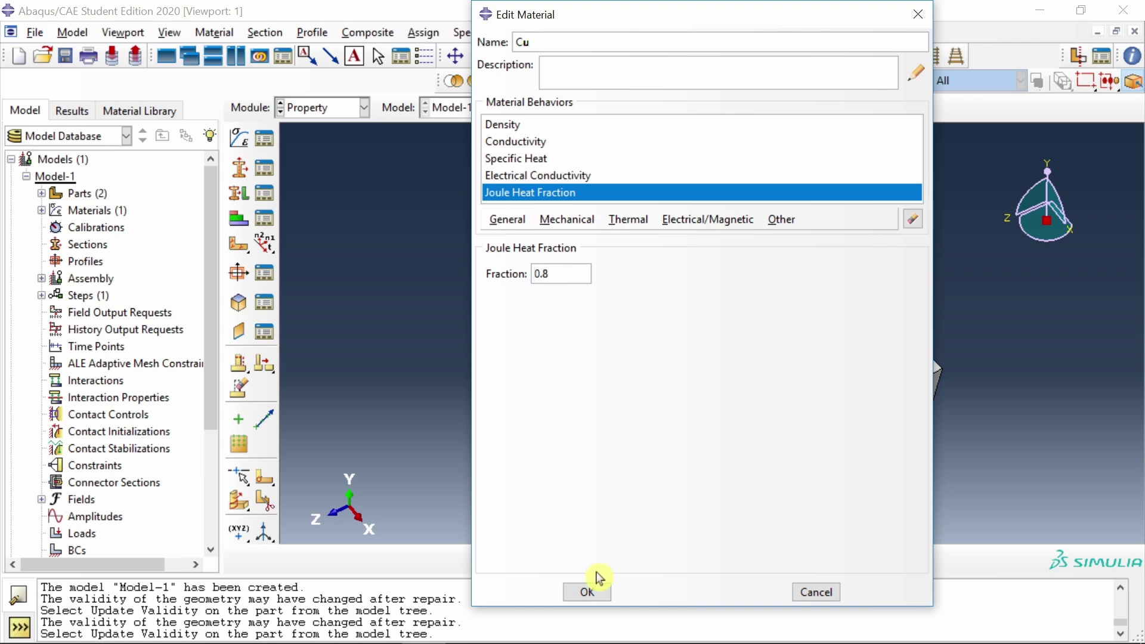
{"action": "left_click", "coordinate": [591, 591]}
Create a solid homogeneous section named Al that uses the Al material.
{"action": "left_click", "coordinate": [245, 173]}
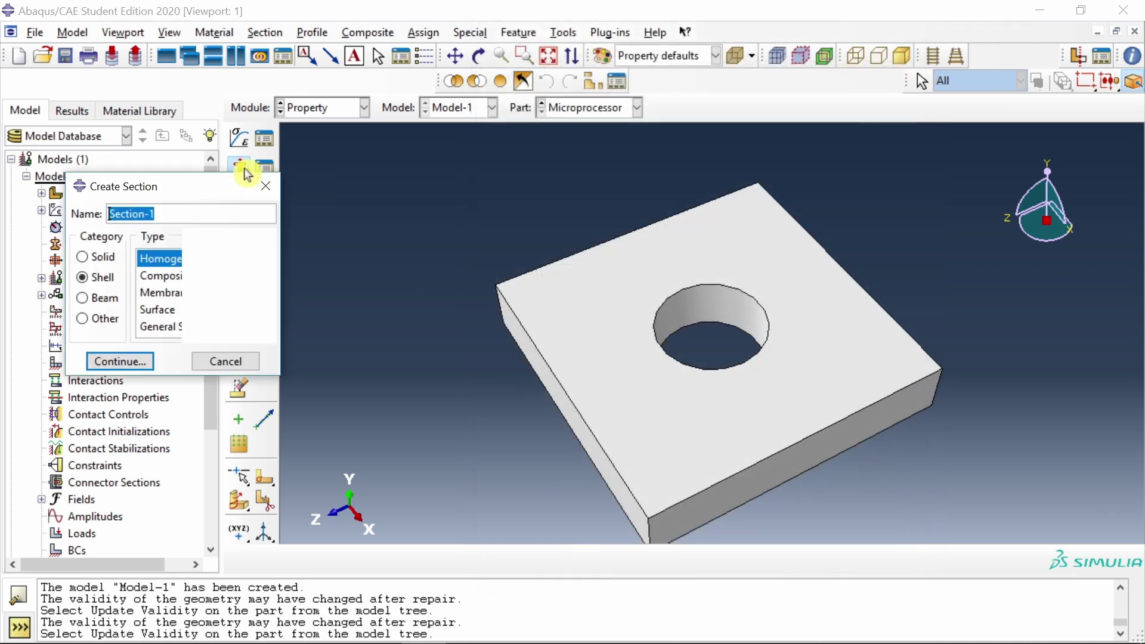
{"action": "type", "text": "A"}
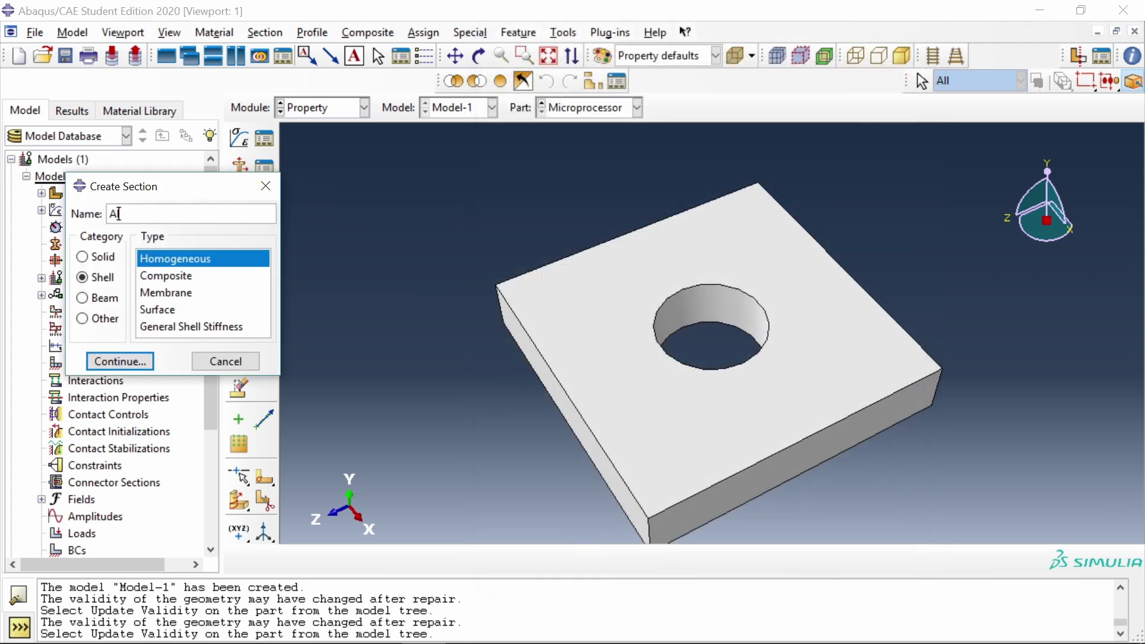
{"action": "type", "text": "l"}
{"action": "left_click", "coordinate": [101, 257]}
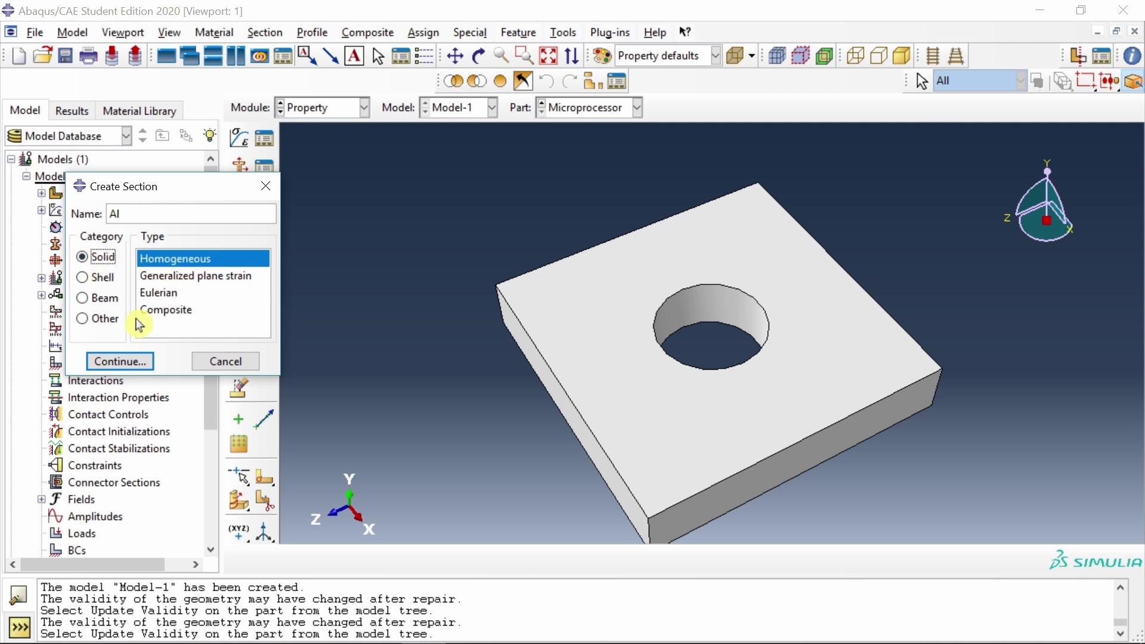
{"action": "left_click", "coordinate": [119, 361]}
{"action": "left_click", "coordinate": [142, 442]}
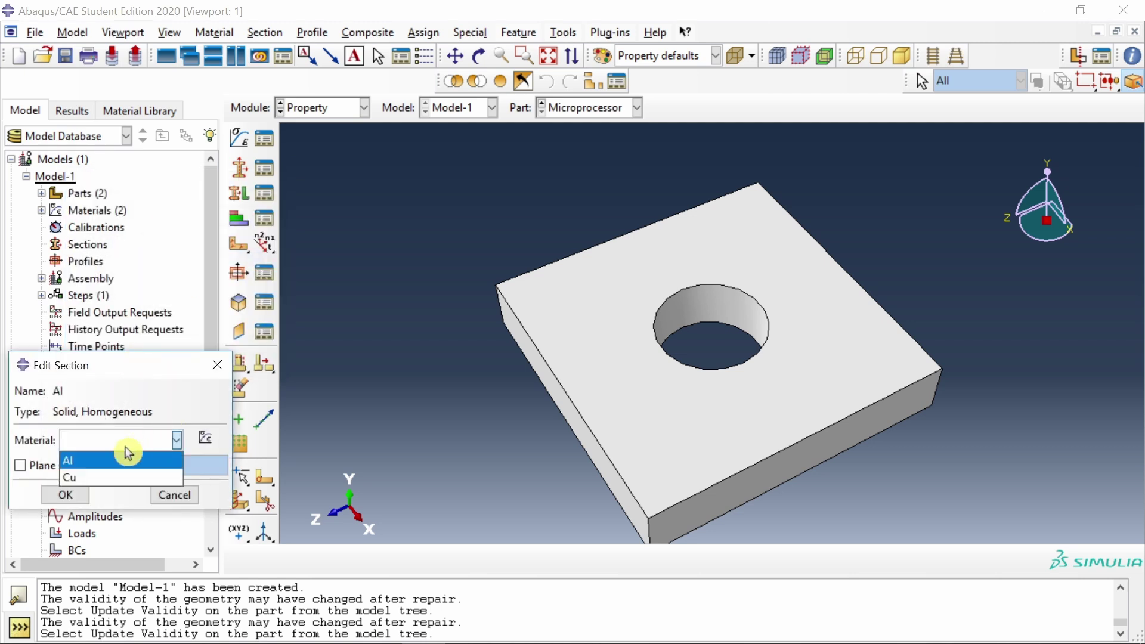
{"action": "left_click", "coordinate": [99, 458]}
{"action": "left_click", "coordinate": [65, 496]}
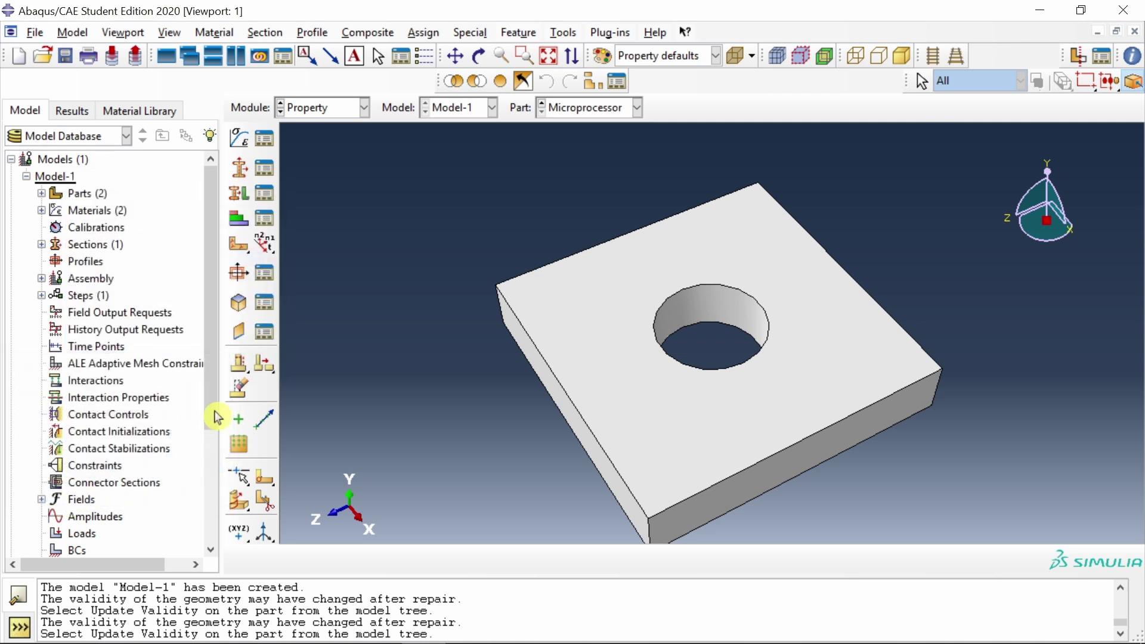
Create a solid homogeneous section named Cu that uses the Cu material.
{"action": "left_click", "coordinate": [239, 168]}
{"action": "type", "text": "C"}
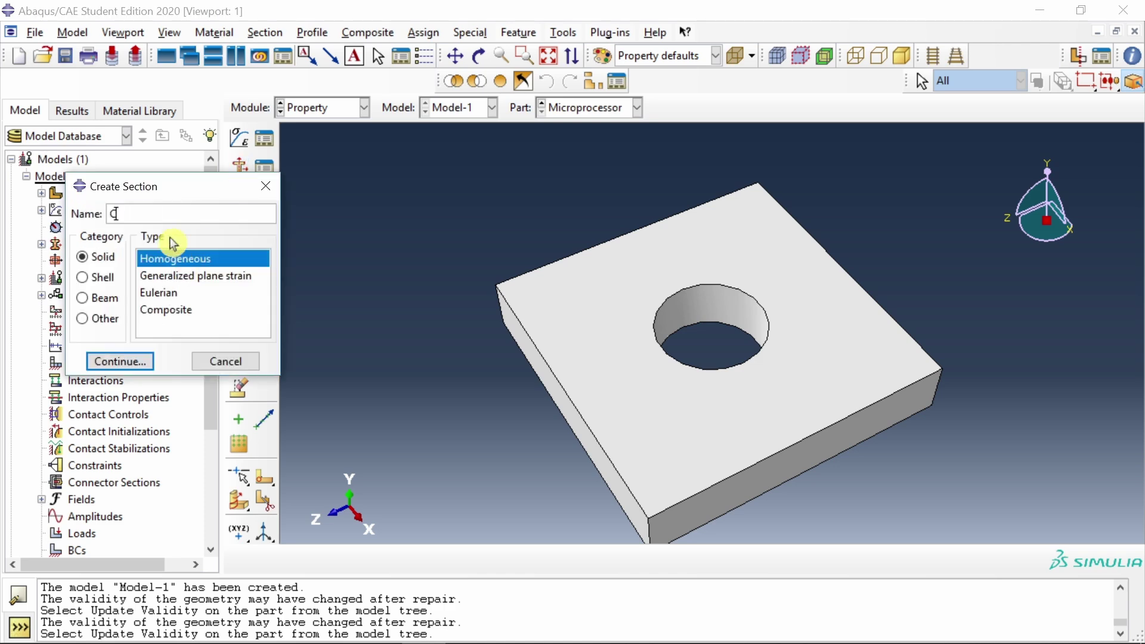
{"action": "type", "text": "u"}
{"action": "left_click", "coordinate": [116, 361]}
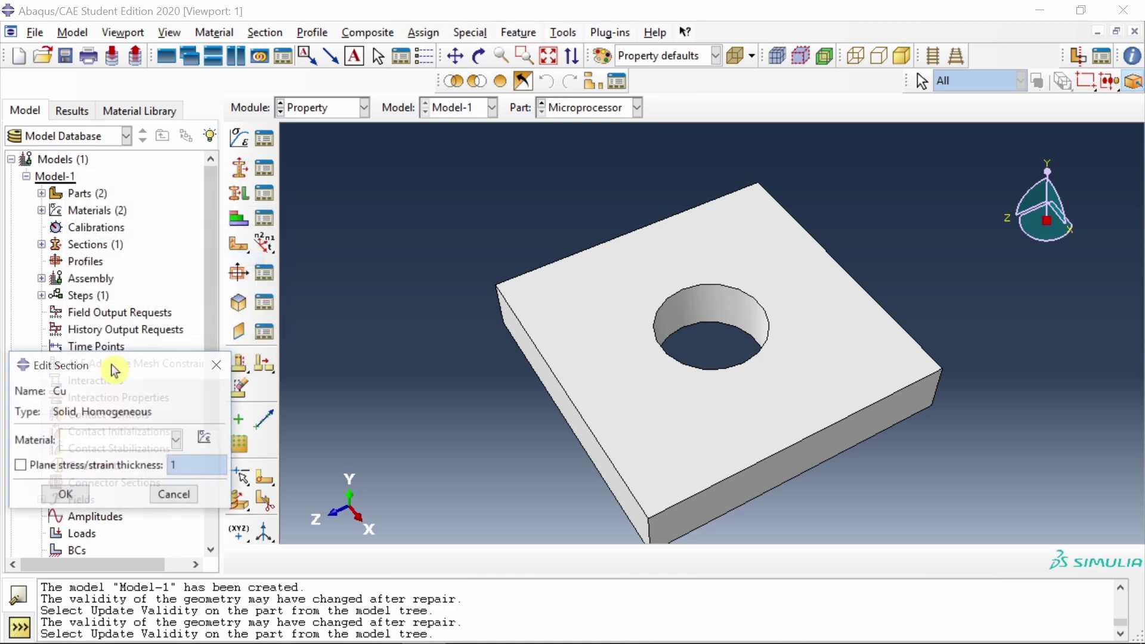
{"action": "left_click", "coordinate": [107, 440]}
{"action": "left_click", "coordinate": [114, 477]}
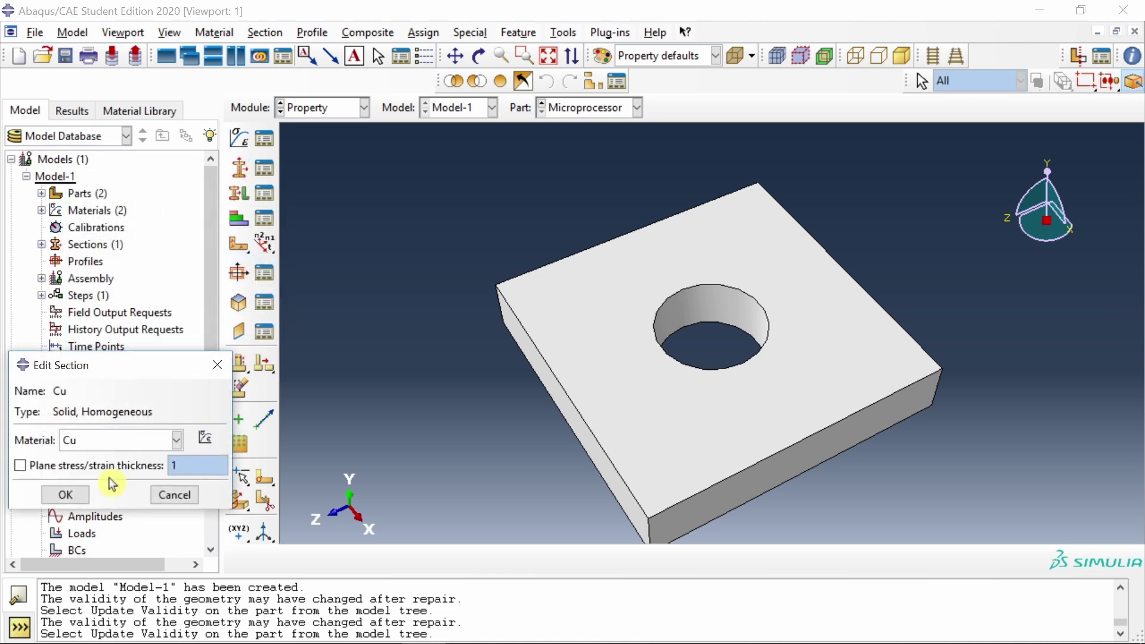
{"action": "left_click", "coordinate": [81, 495]}
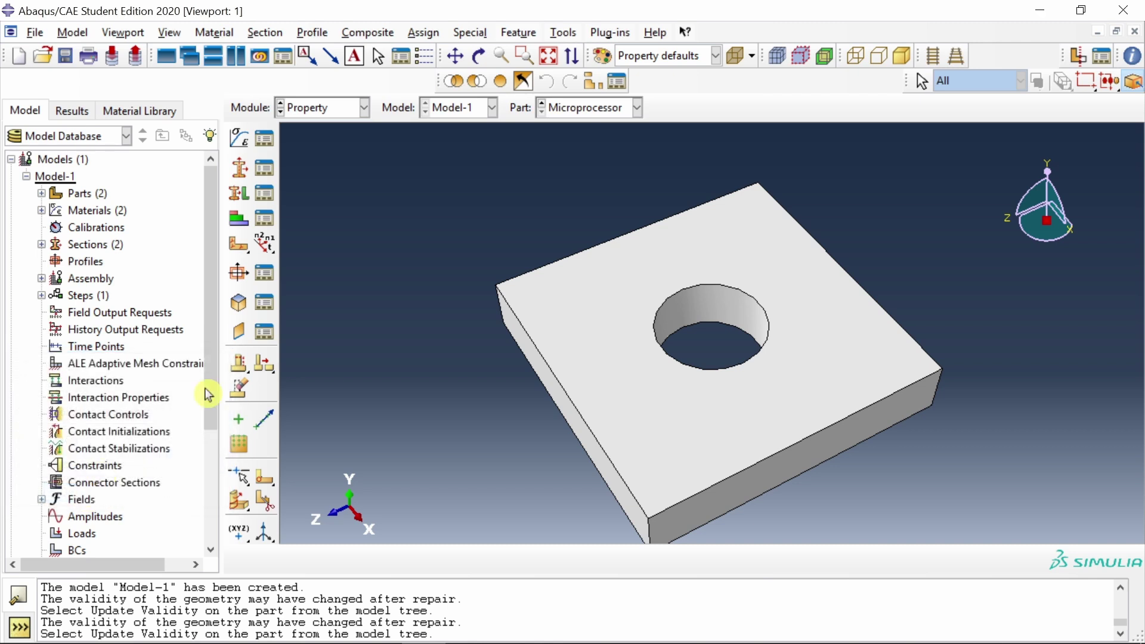
Assign the Cu section to the whole Microprocessor part, keeping the region as Set-1.
{"action": "left_click", "coordinate": [238, 193]}
{"action": "left_click", "coordinate": [562, 306]}
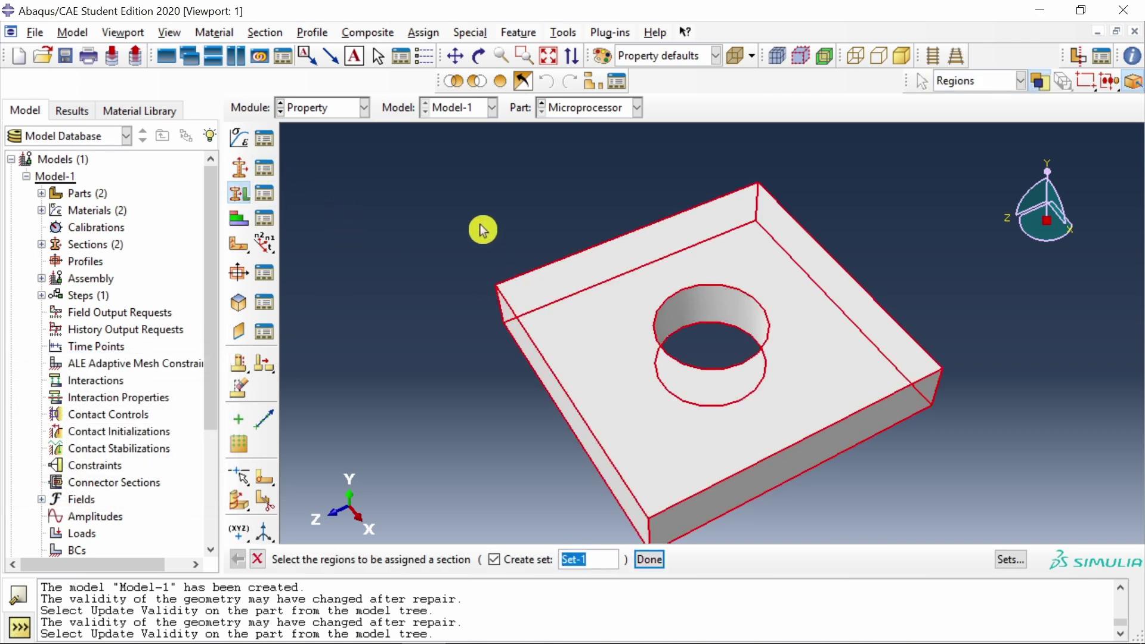
{"action": "middle_click", "coordinate": [471, 232]}
{"action": "left_click", "coordinate": [107, 388]}
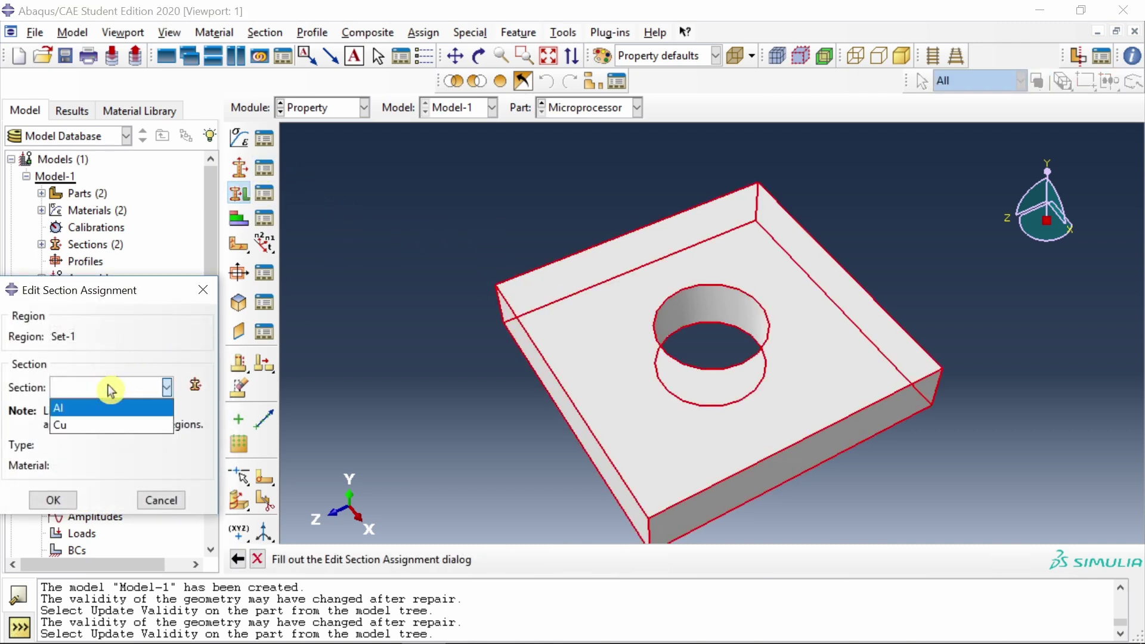
{"action": "left_click", "coordinate": [87, 425]}
{"action": "left_click", "coordinate": [54, 504]}
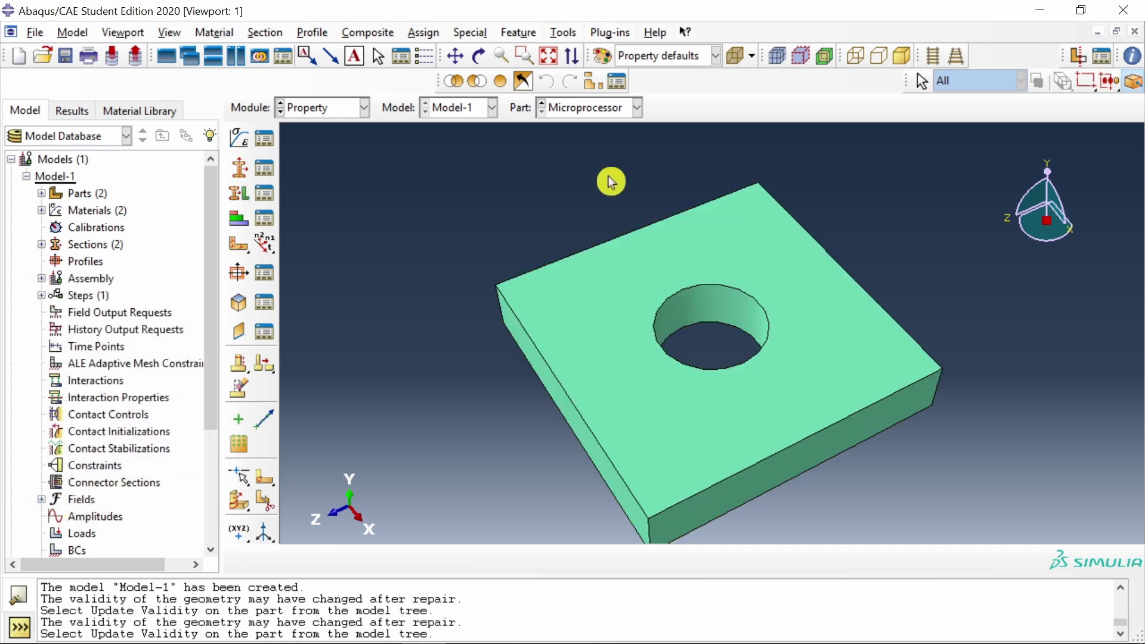
Assign the Al section to the whole Heat_sink part, keeping the region as Set-1.
{"action": "left_click", "coordinate": [590, 107]}
{"action": "left_click", "coordinate": [589, 128]}
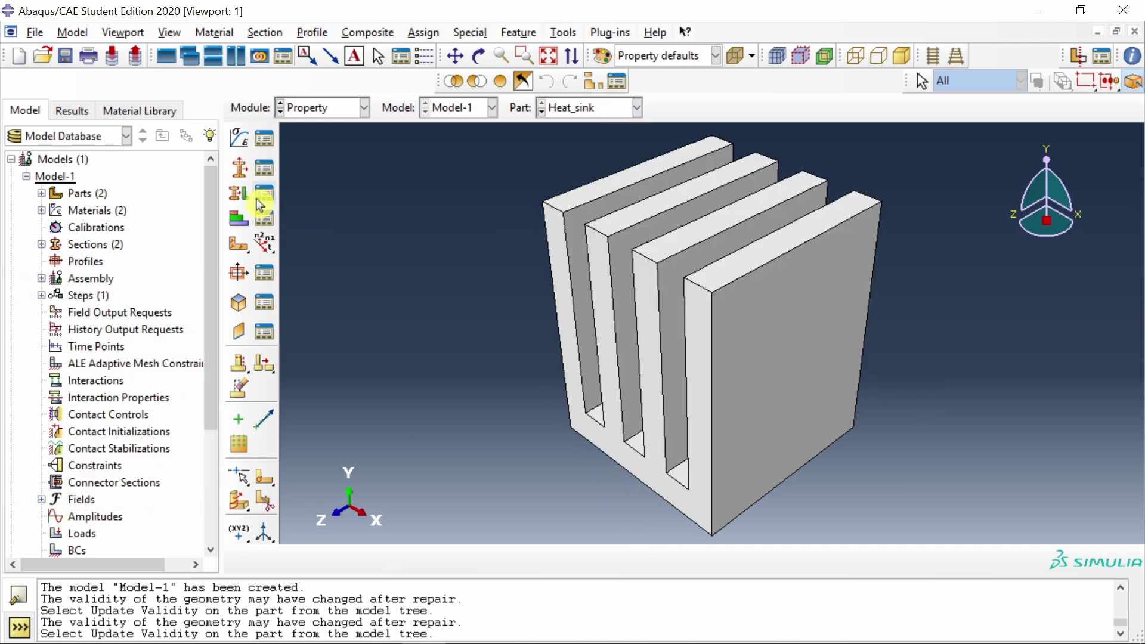
{"action": "left_click", "coordinate": [239, 193]}
{"action": "left_click", "coordinate": [601, 325]}
{"action": "middle_click", "coordinate": [422, 281]}
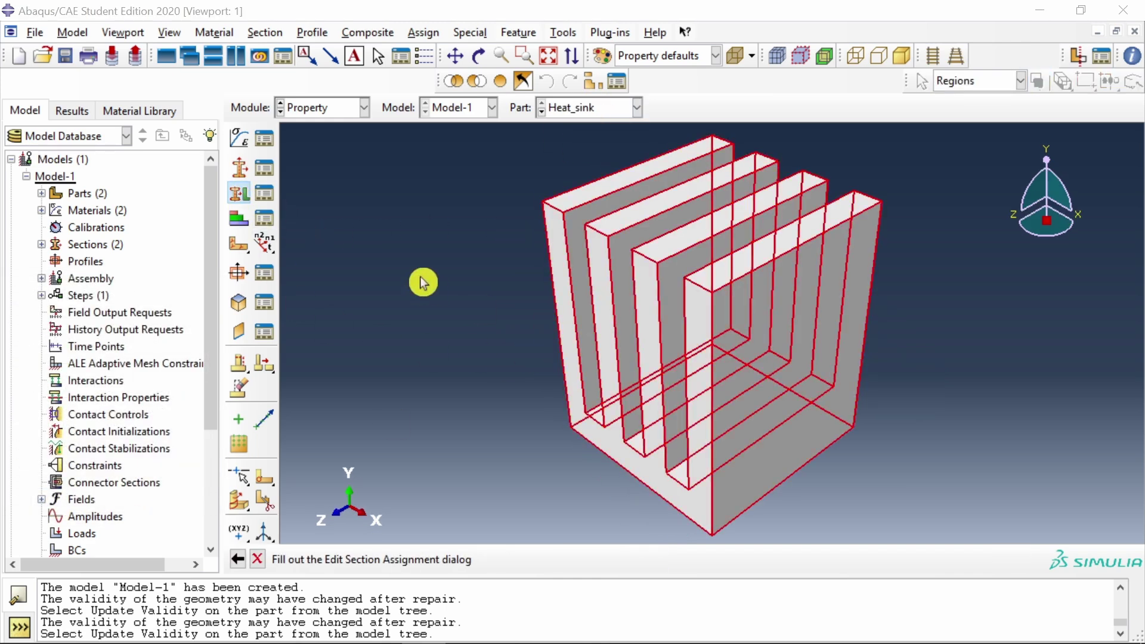
{"action": "left_click", "coordinate": [98, 389]}
{"action": "left_click", "coordinate": [96, 407]}
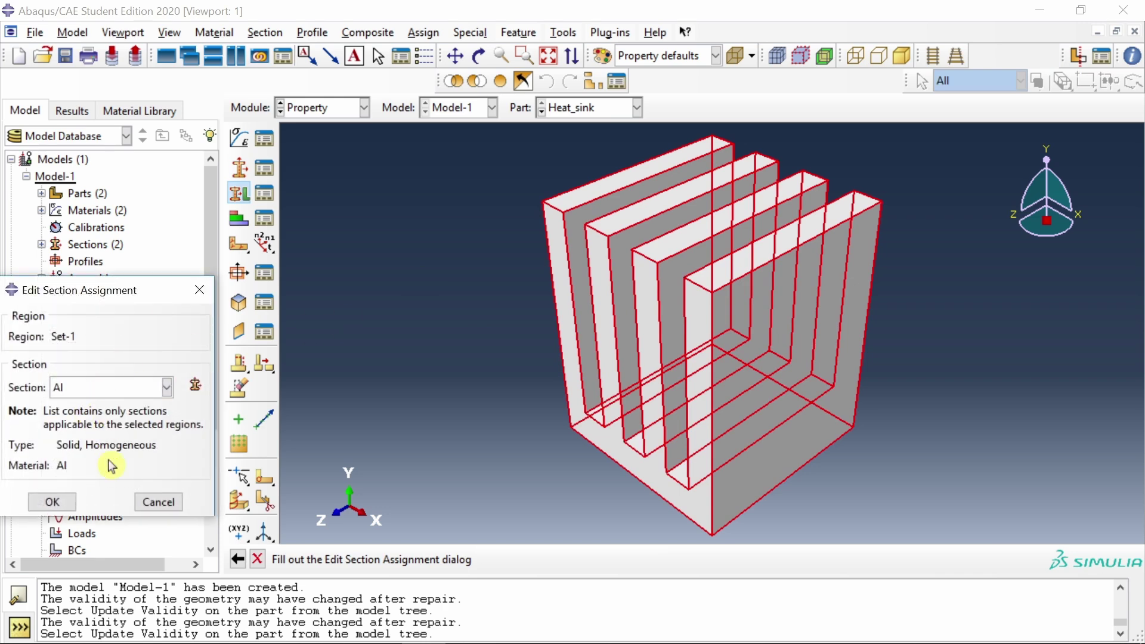
{"action": "left_click", "coordinate": [67, 501]}
Create dependent instances of the Heat_sink and Microprocessor parts in the assembly.
{"action": "left_click", "coordinate": [348, 122]}
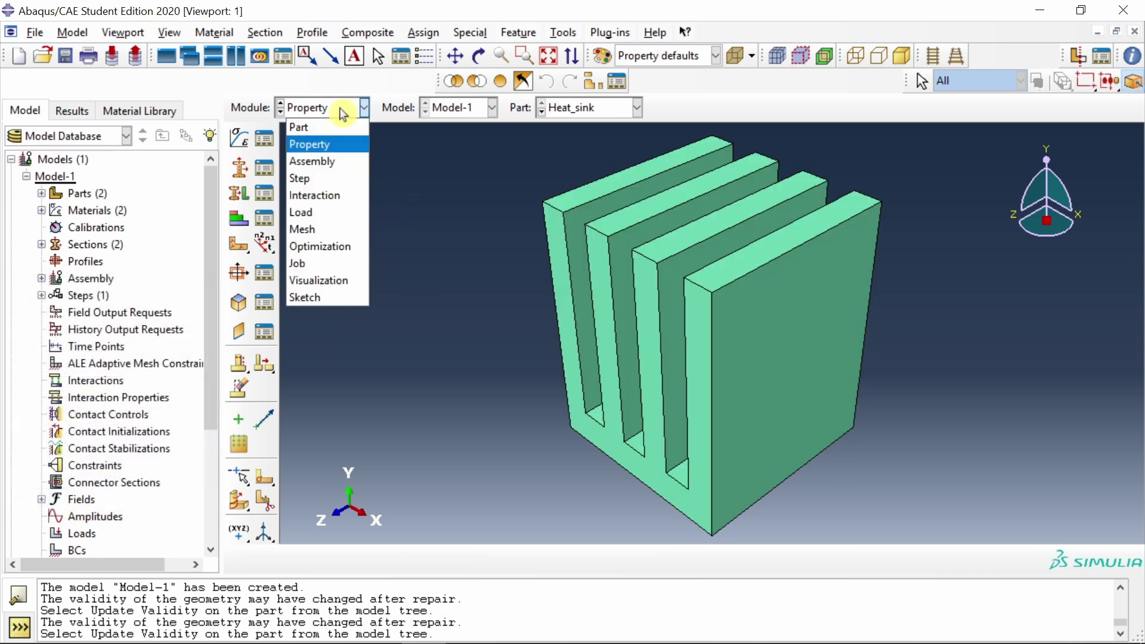
{"action": "left_click", "coordinate": [338, 161]}
{"action": "left_click", "coordinate": [248, 141]}
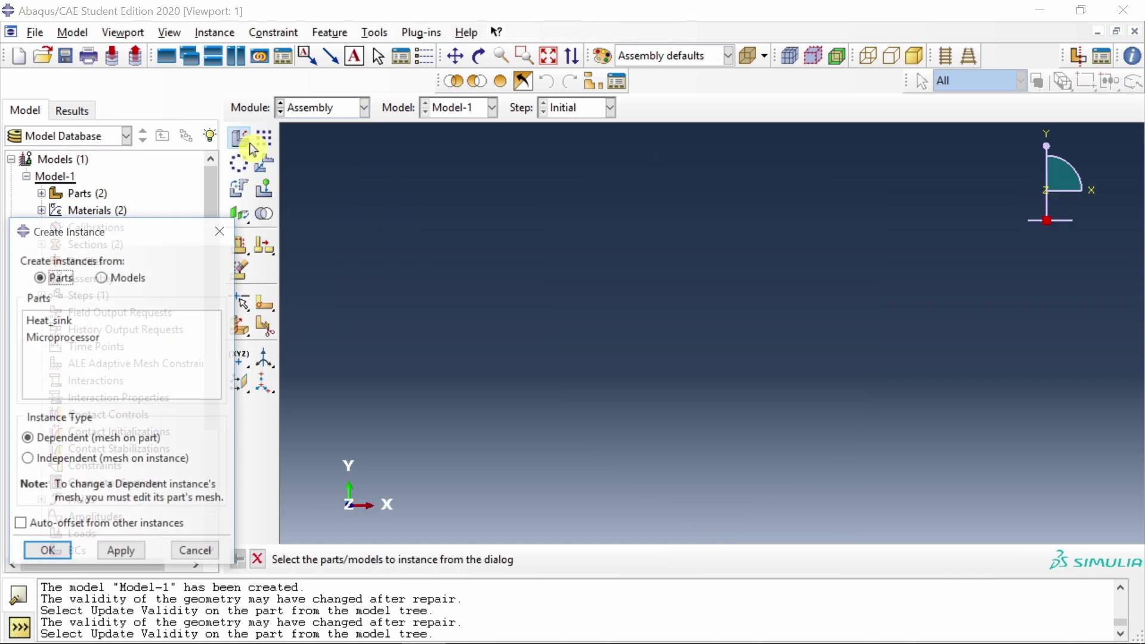
{"action": "left_click", "coordinate": [55, 321]}
{"action": "left_click", "coordinate": [56, 336], "text": "shift"}
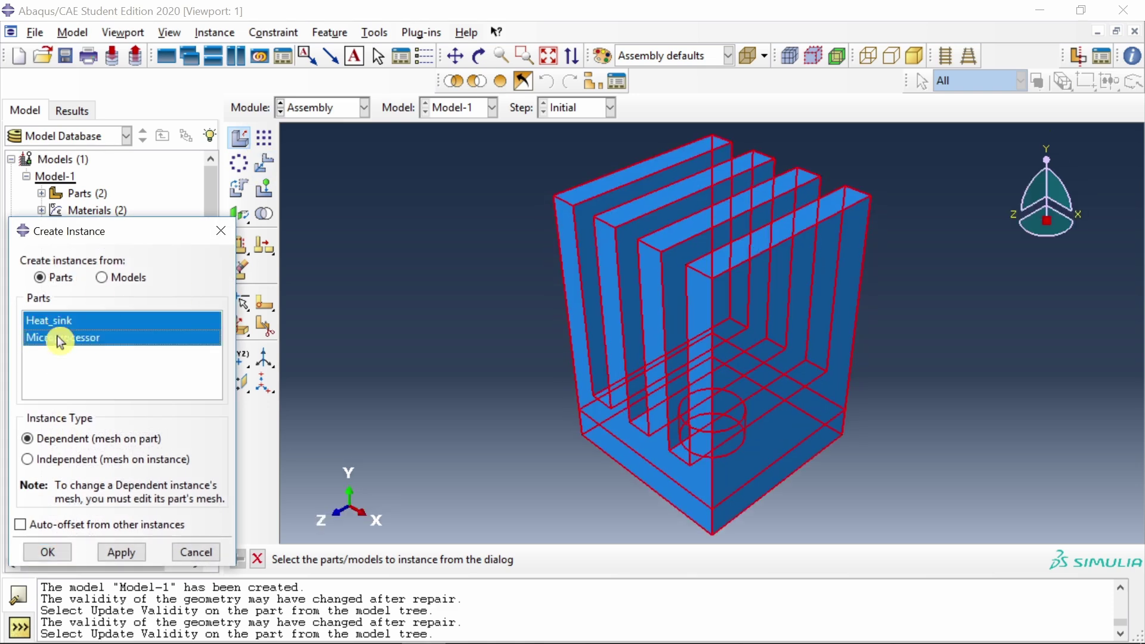
{"action": "left_click", "coordinate": [47, 552]}
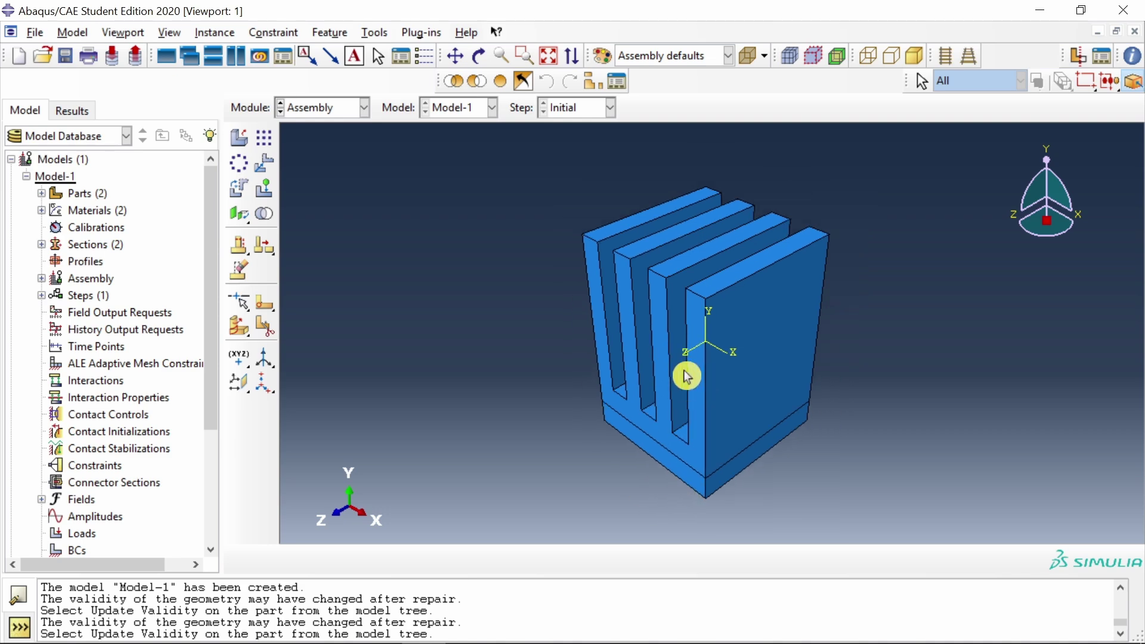
{"action": "scroll", "coordinate": [722, 486], "scroll_direction": "down", "scroll_amount": 5}
{"action": "scroll", "coordinate": [704, 452], "scroll_direction": "up", "scroll_amount": 4}
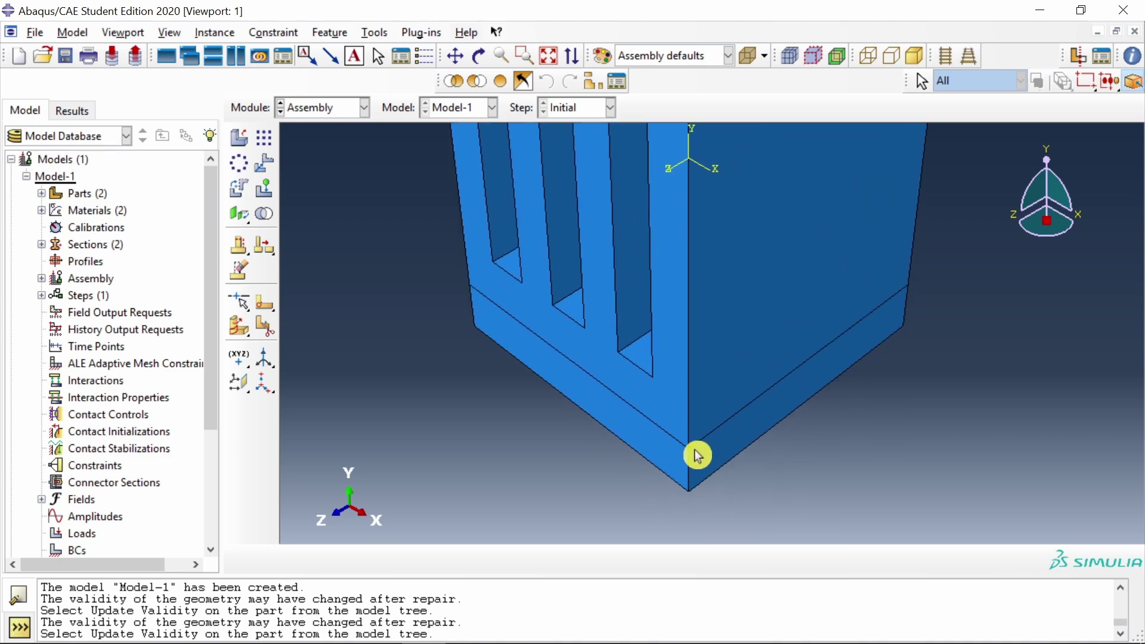
{"action": "left_click_drag", "start_coordinate": [690, 478], "coordinate": [687, 250], "text": "ctrl+alt"}
Create a transient coupled thermal-electric analysis step, Step-1, after Initial with a time period of 100.
{"action": "left_click", "coordinate": [334, 109]}
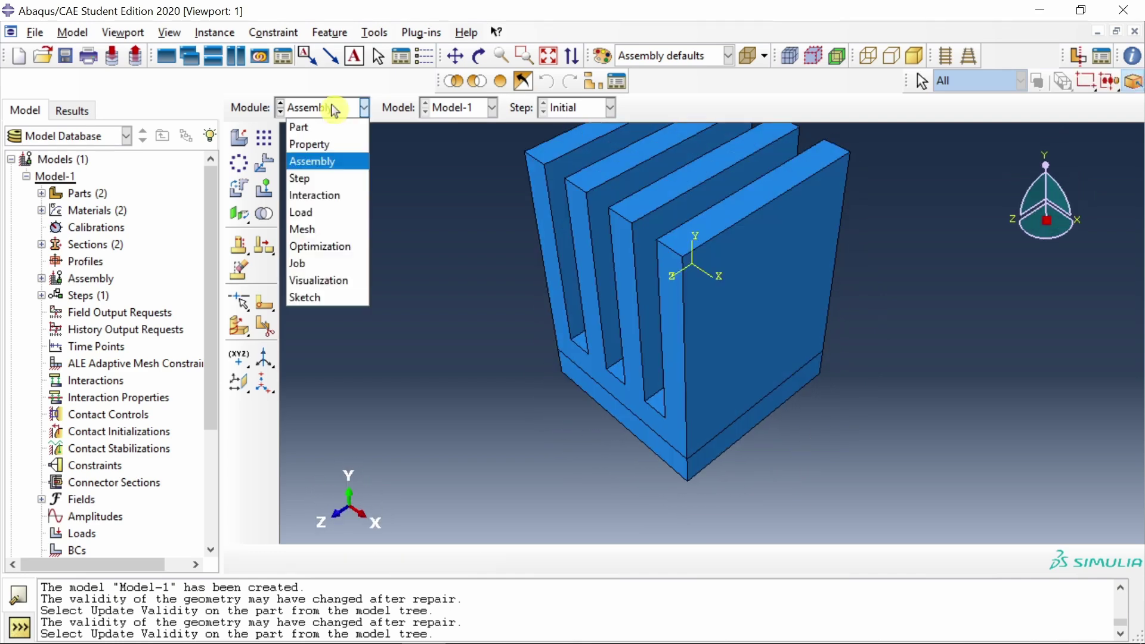
{"action": "left_click", "coordinate": [320, 178]}
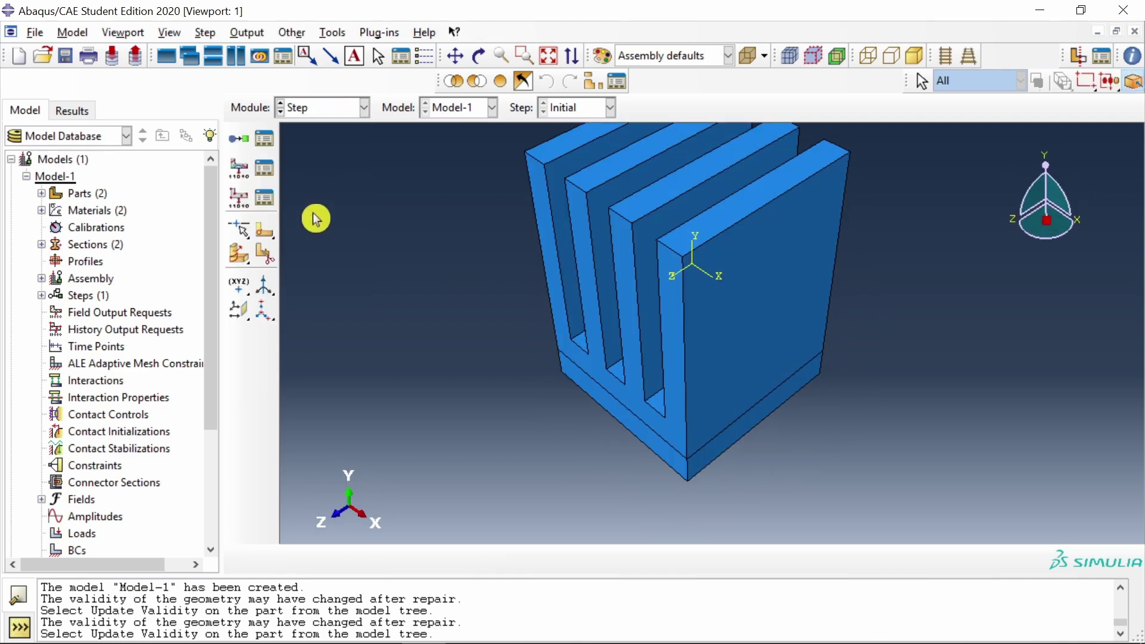
{"action": "left_click", "coordinate": [238, 149]}
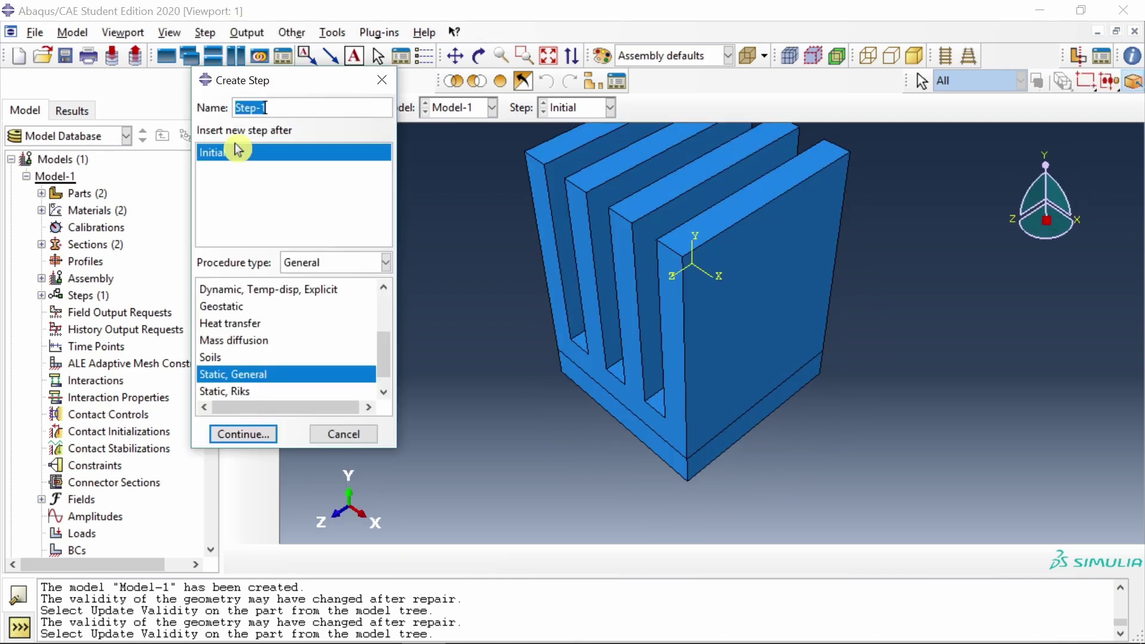
{"action": "scroll", "coordinate": [291, 340], "scroll_direction": "up", "scroll_amount": 2}
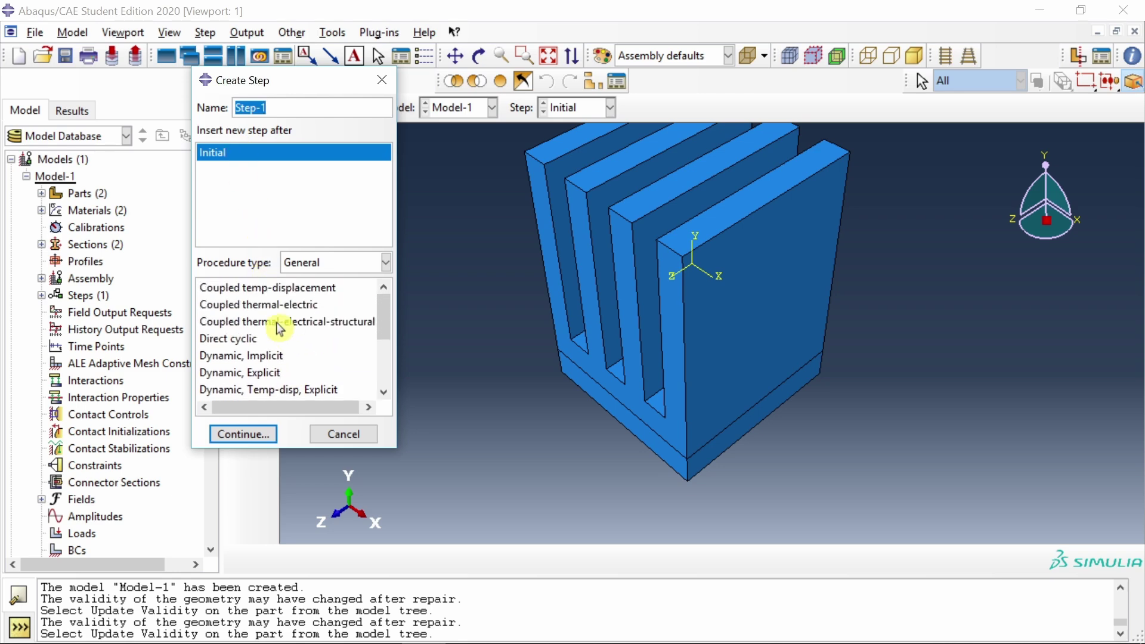
{"action": "left_click", "coordinate": [271, 305]}
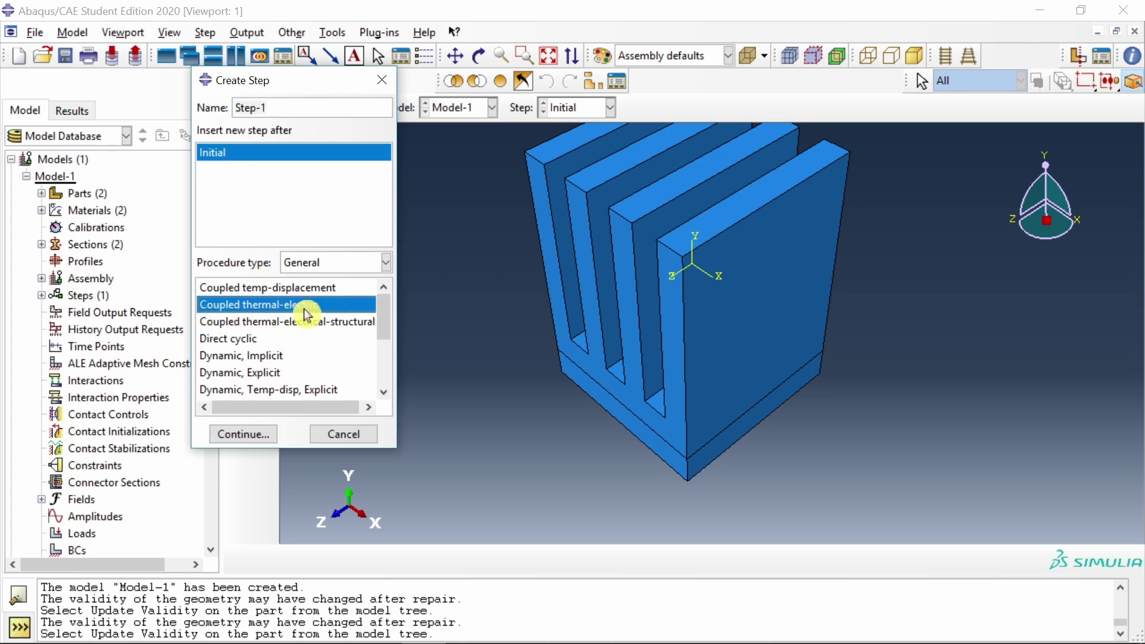
{"action": "left_click", "coordinate": [263, 436]}
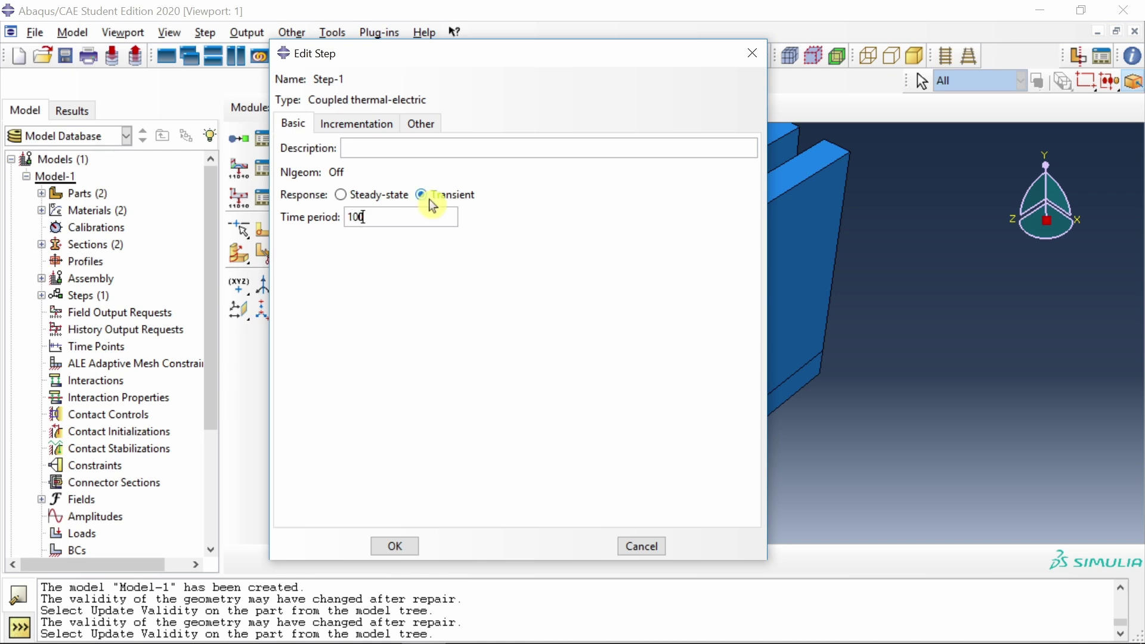
Set the thermal-electric step's maximum number of increments to 100000 with automatic incrementation and save the step.
{"action": "left_click", "coordinate": [368, 135]}
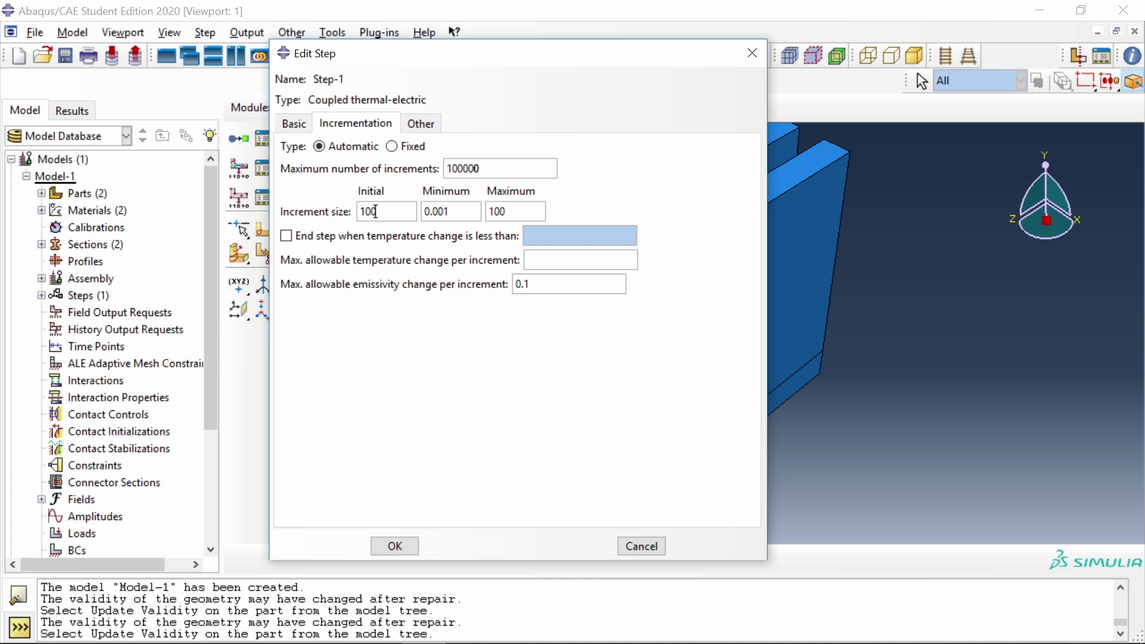
{"action": "type", "text": "00"}
{"action": "left_click", "coordinate": [395, 547]}
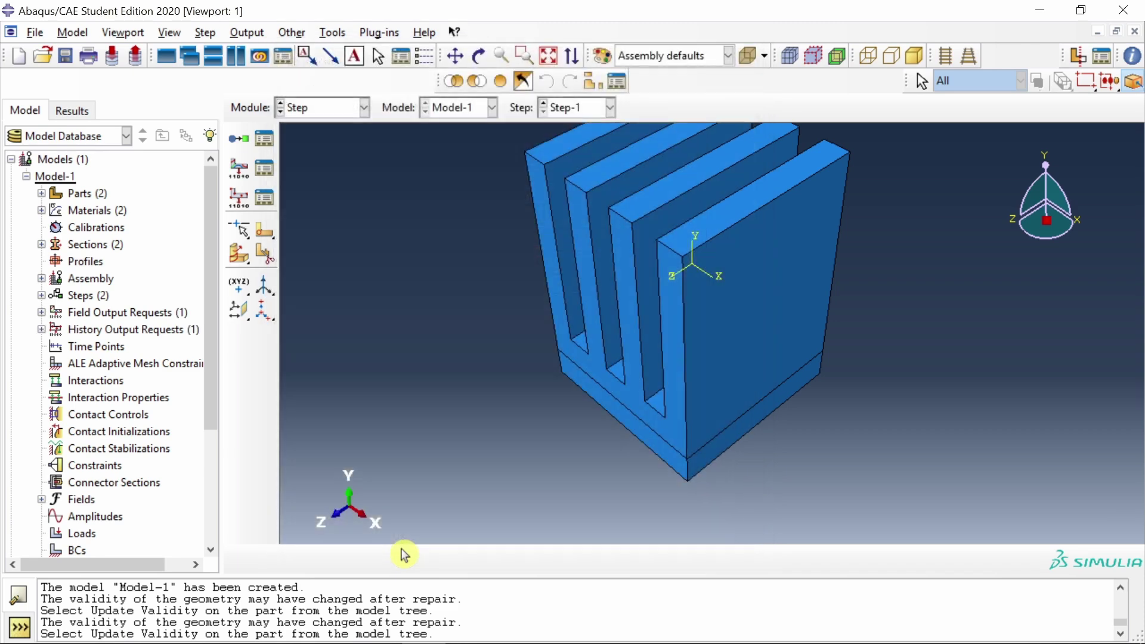
Create a transient heat transfer step, Step-2, after Step-1 with a time period of 100.
{"action": "left_click", "coordinate": [241, 143]}
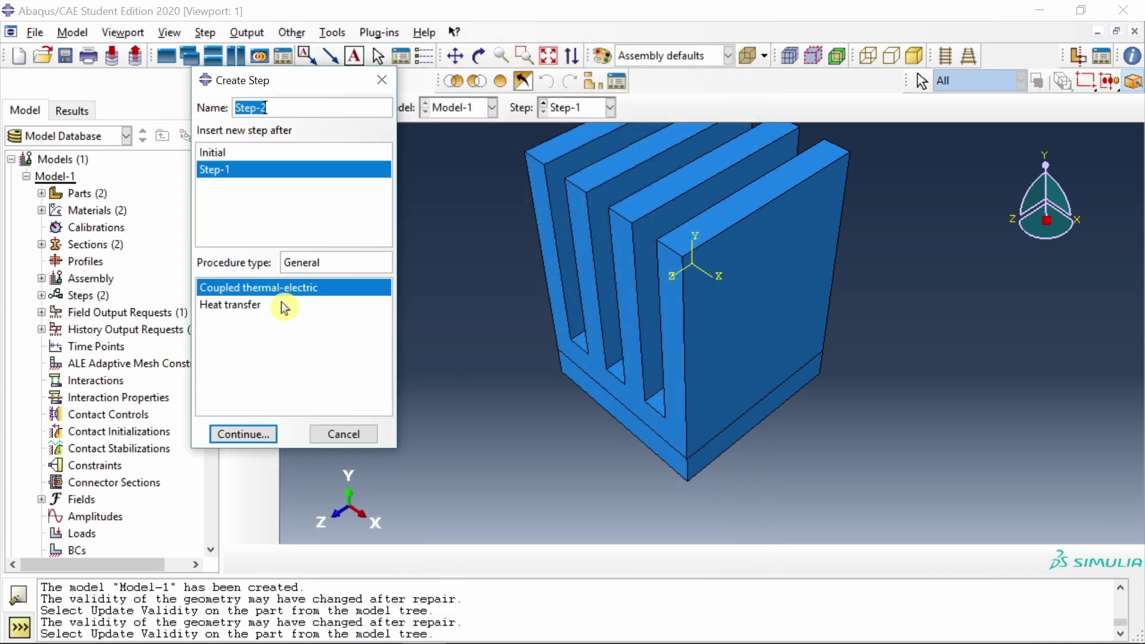
{"action": "left_click", "coordinate": [225, 307]}
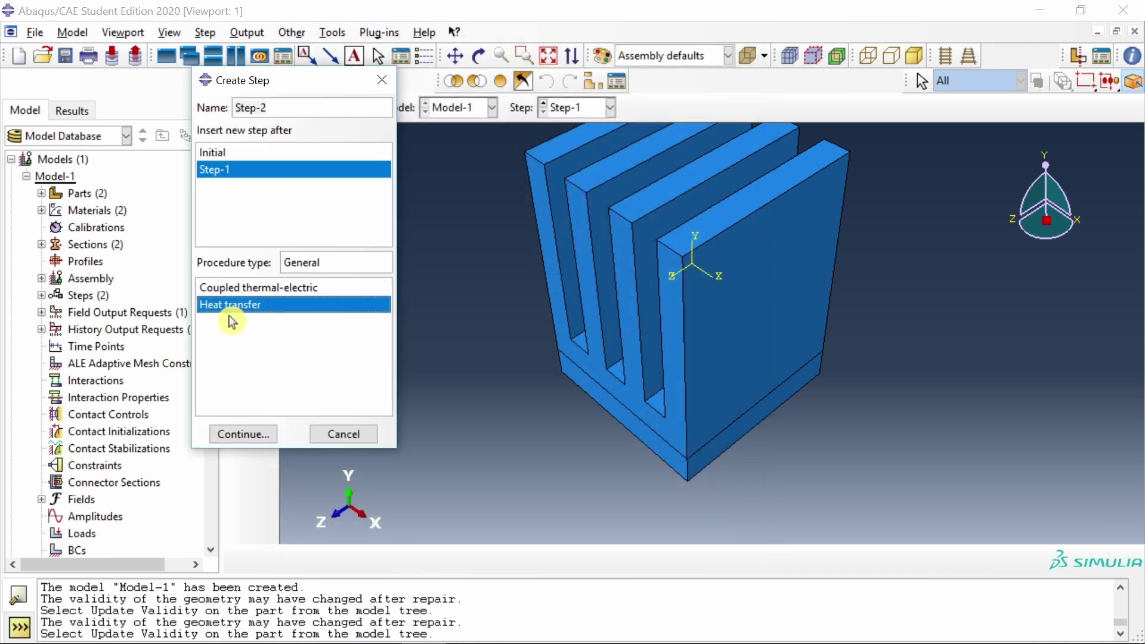
{"action": "left_click", "coordinate": [249, 434]}
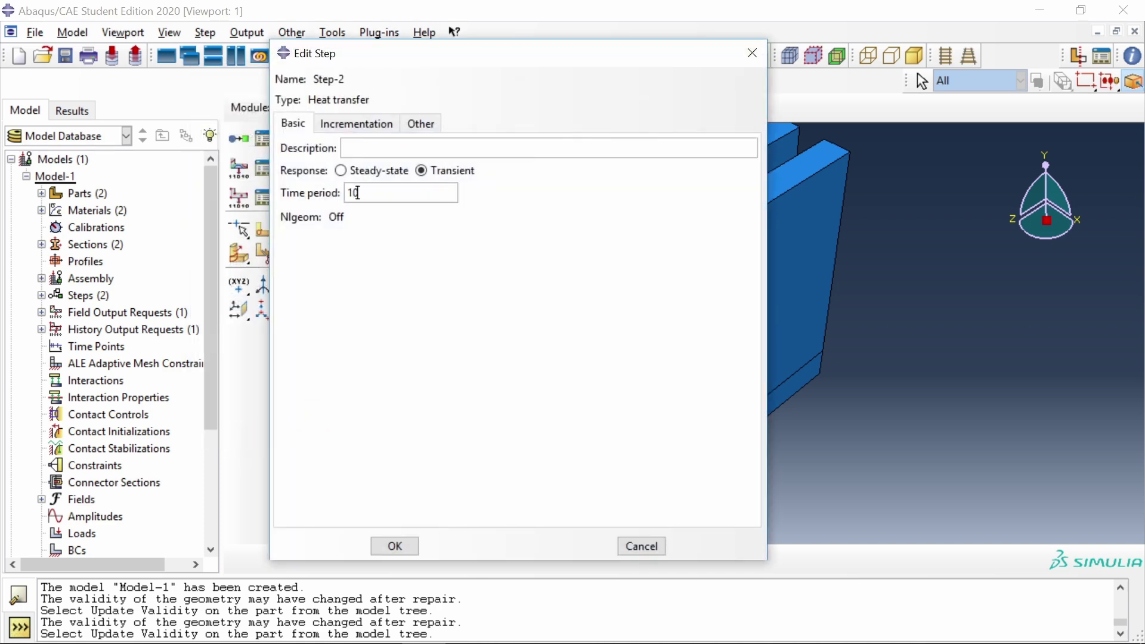
{"action": "left_click", "coordinate": [438, 188]}
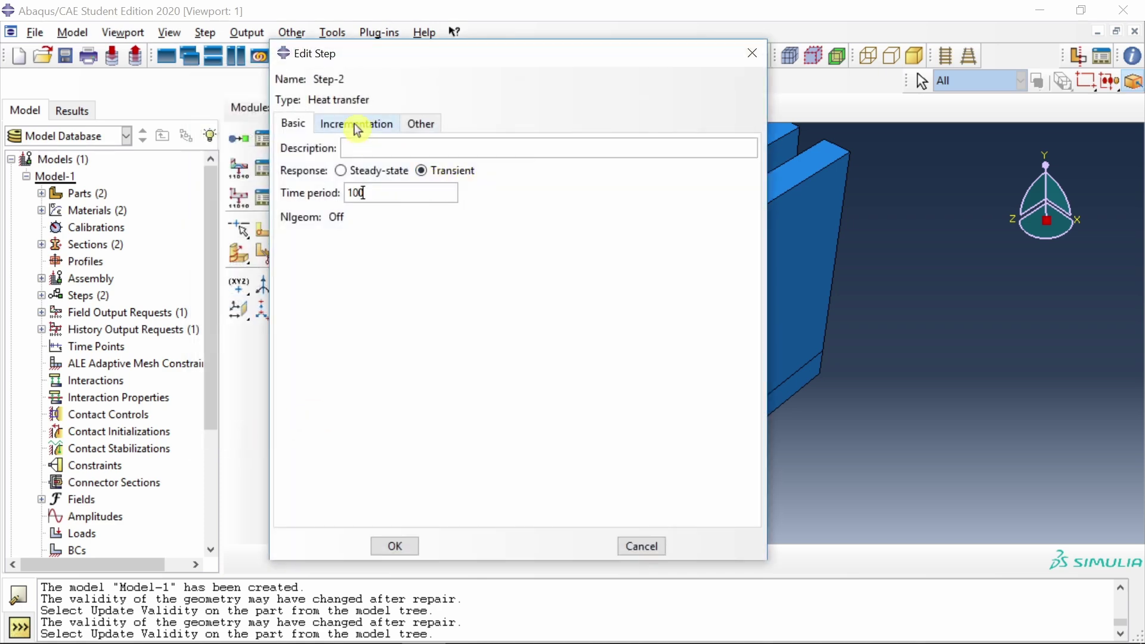
Set Step-2's maximum number of increments to 10000, initial increment size to 1 and minimum to 1e-12, and save the step.
{"action": "left_click", "coordinate": [358, 125]}
{"action": "left_click", "coordinate": [468, 168]}
{"action": "type", "text": "0"}
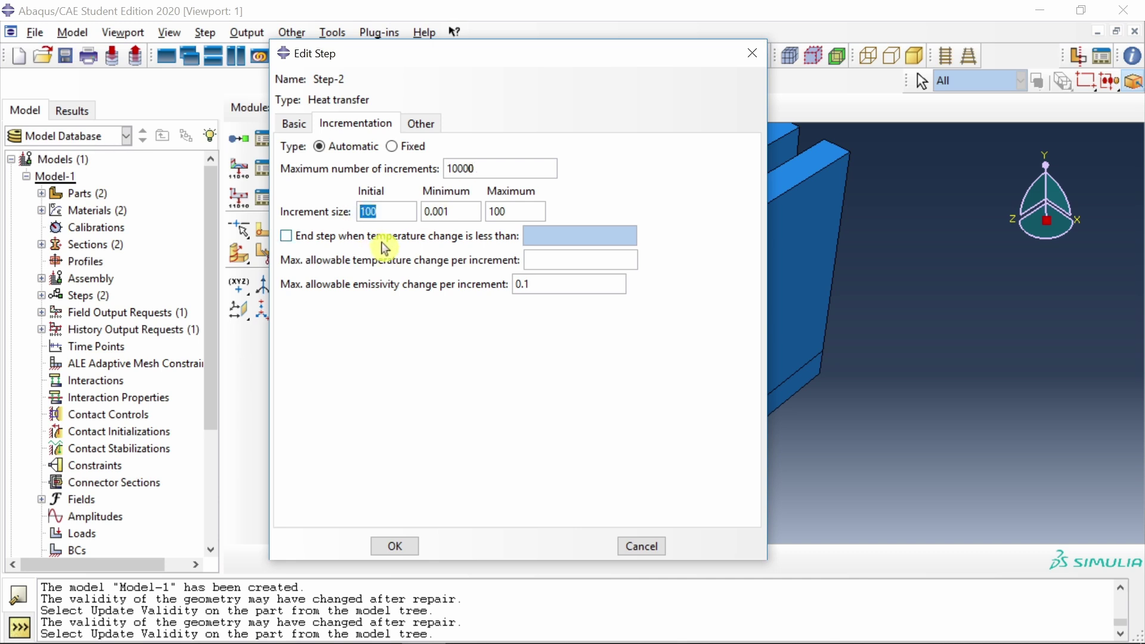
{"action": "type", "text": "1"}
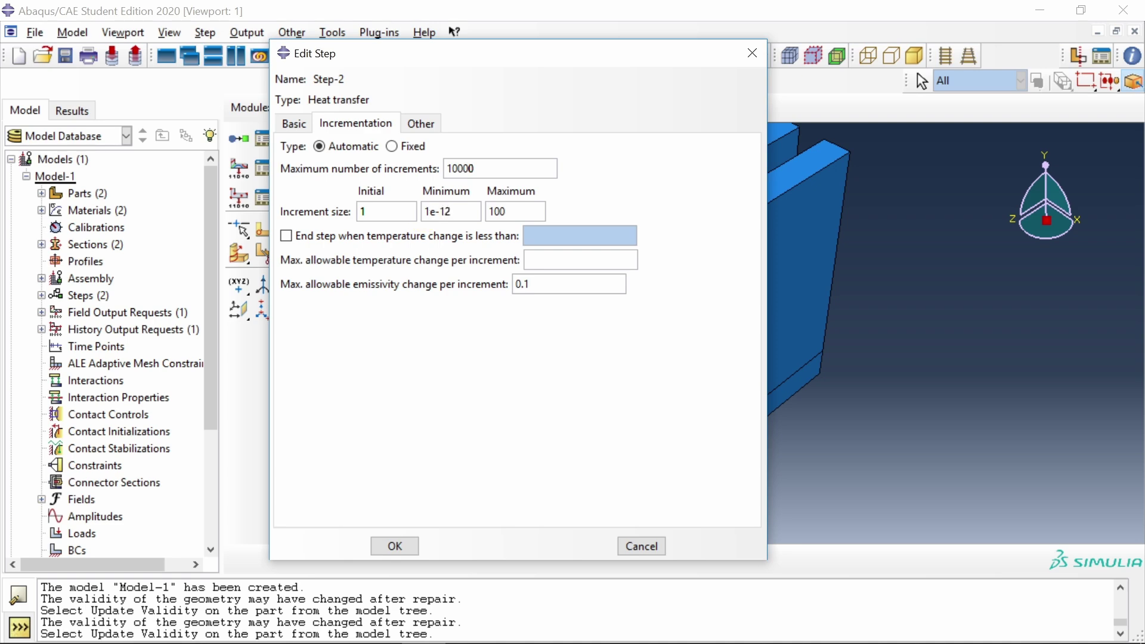
{"action": "left_click", "coordinate": [402, 547]}
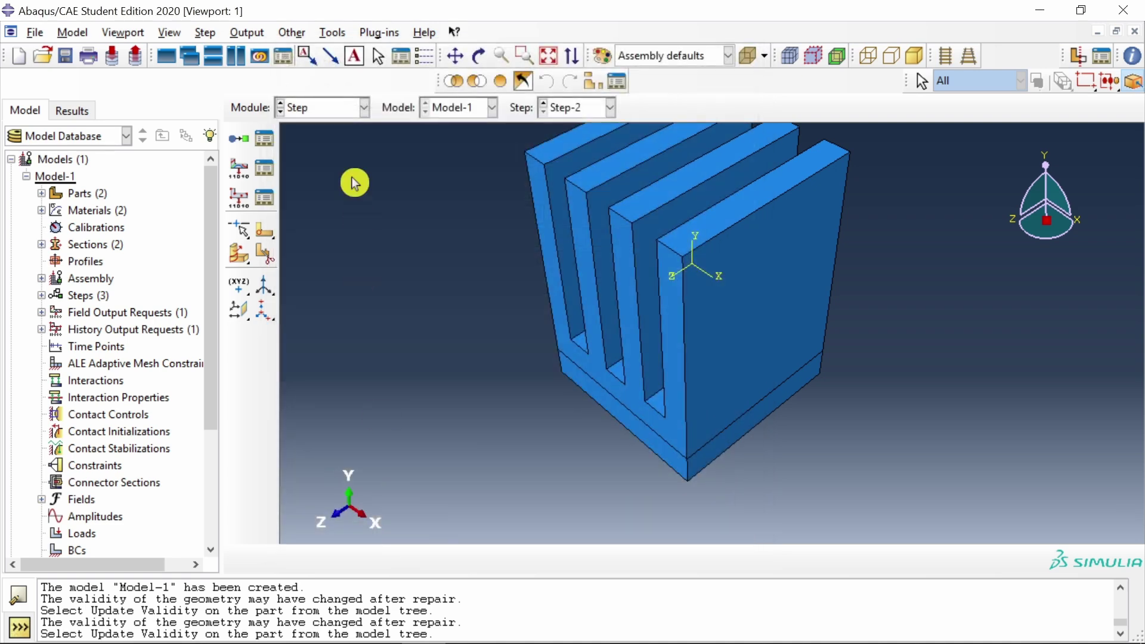
Start a new electrical surface current load in Step-1.
{"action": "left_click", "coordinate": [364, 107]}
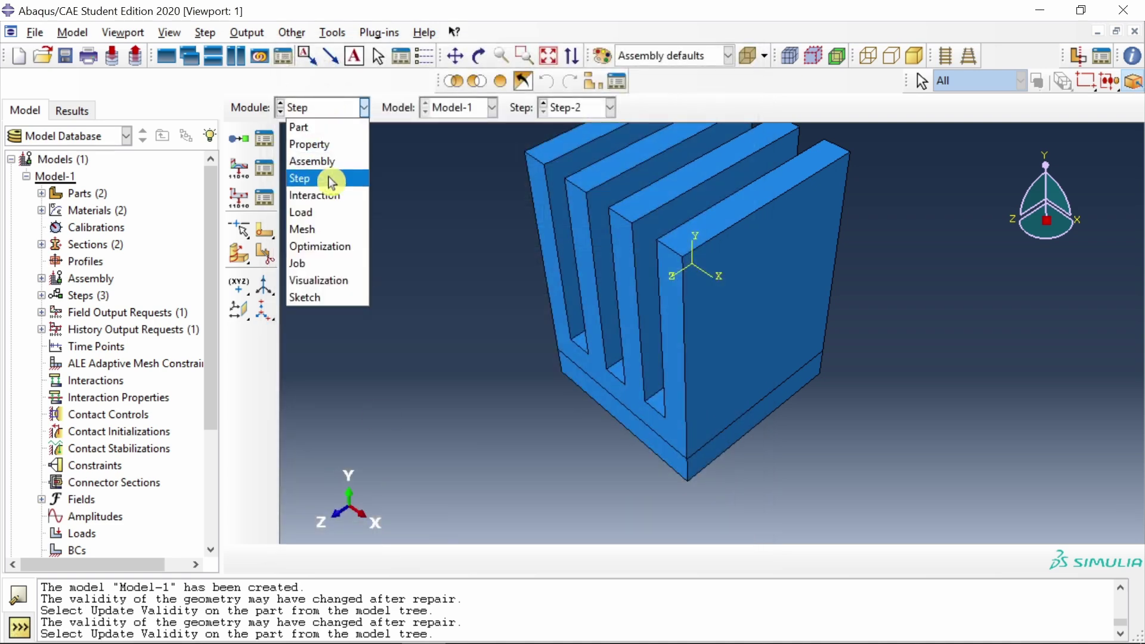
{"action": "left_click", "coordinate": [330, 221]}
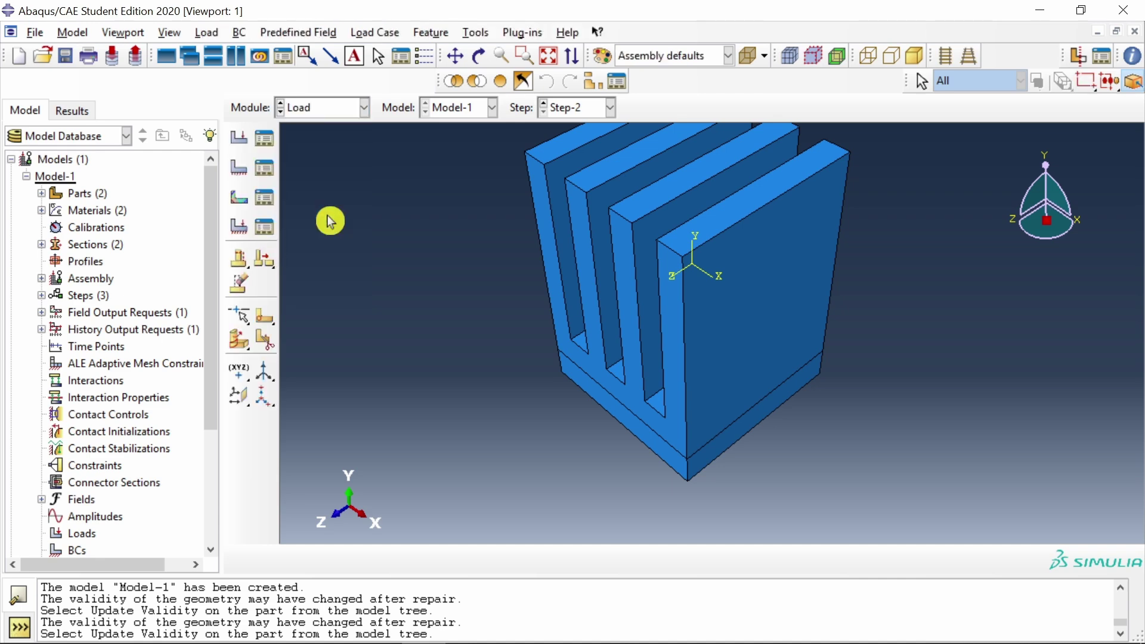
{"action": "left_click", "coordinate": [239, 141]}
{"action": "left_click", "coordinate": [249, 245]}
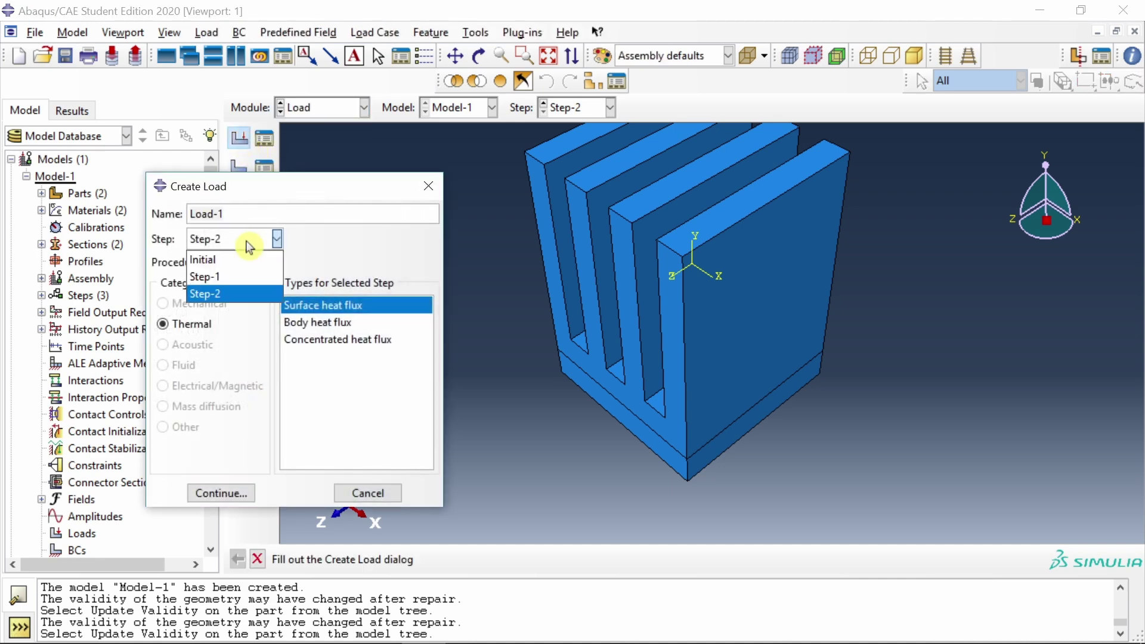
{"action": "left_click", "coordinate": [237, 276]}
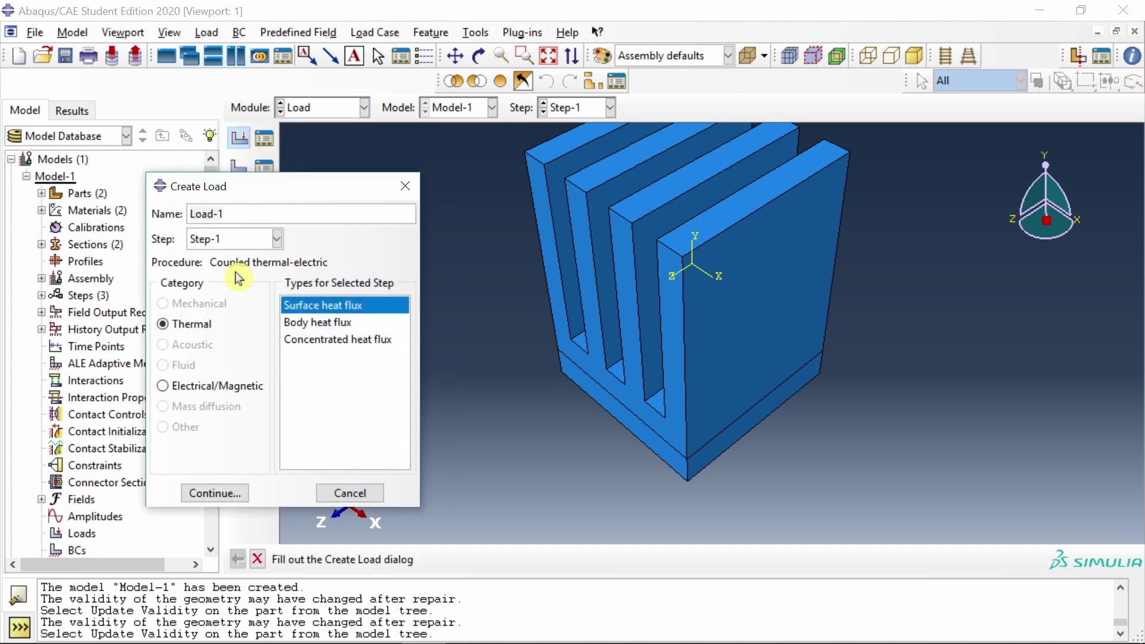
{"action": "left_click", "coordinate": [171, 387]}
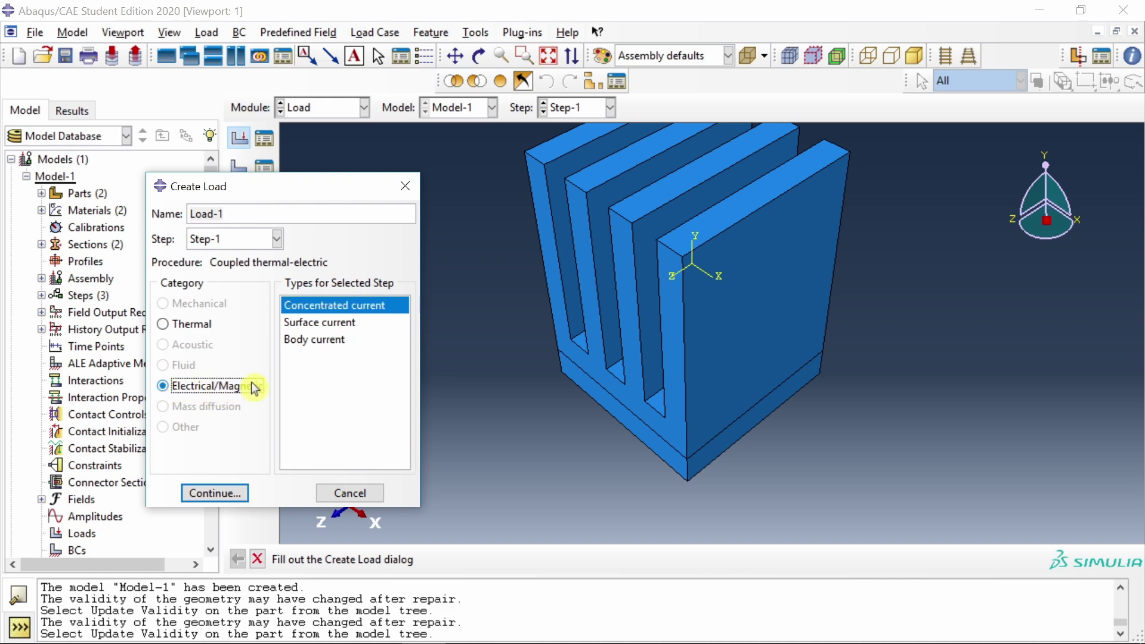
{"action": "left_click", "coordinate": [329, 323]}
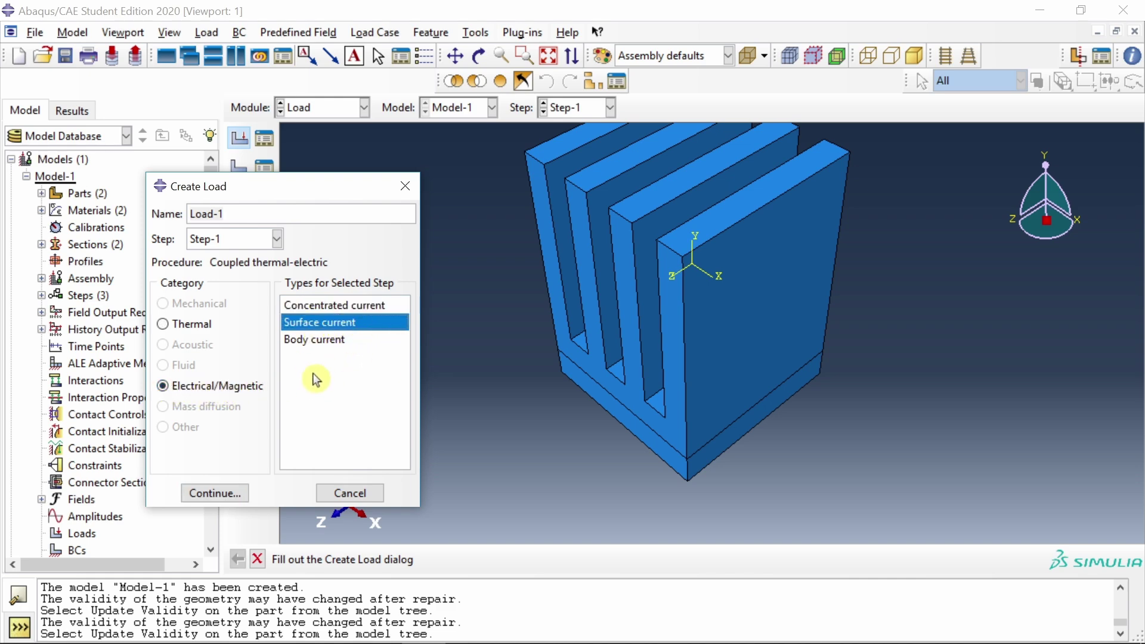
{"action": "left_click", "coordinate": [212, 493]}
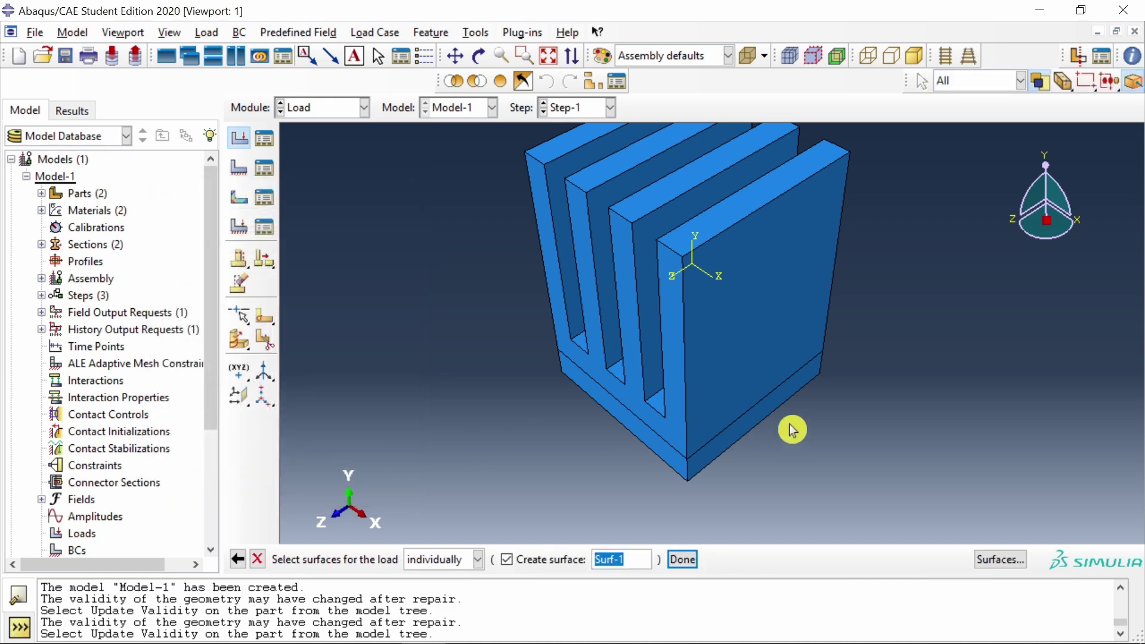
Apply the surface current to the microprocessor's rear side face below the fin profile with uniform distribution and save the load.
{"action": "left_click_drag", "start_coordinate": [813, 414], "coordinate": [627, 383], "text": "ctrl+alt"}
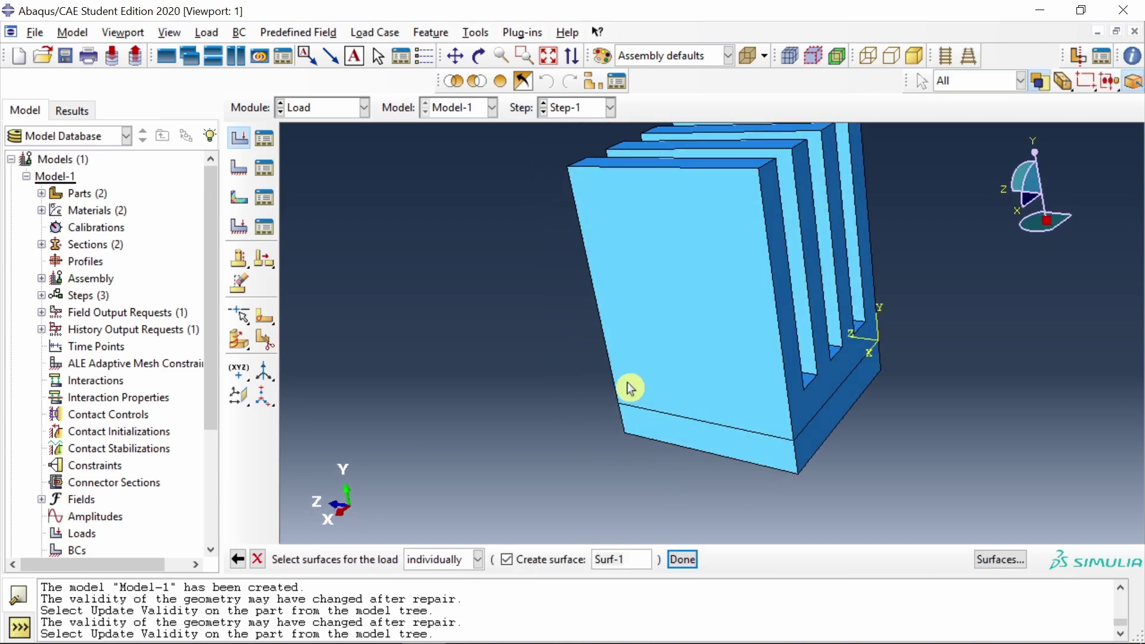
{"action": "left_click", "coordinate": [834, 416]}
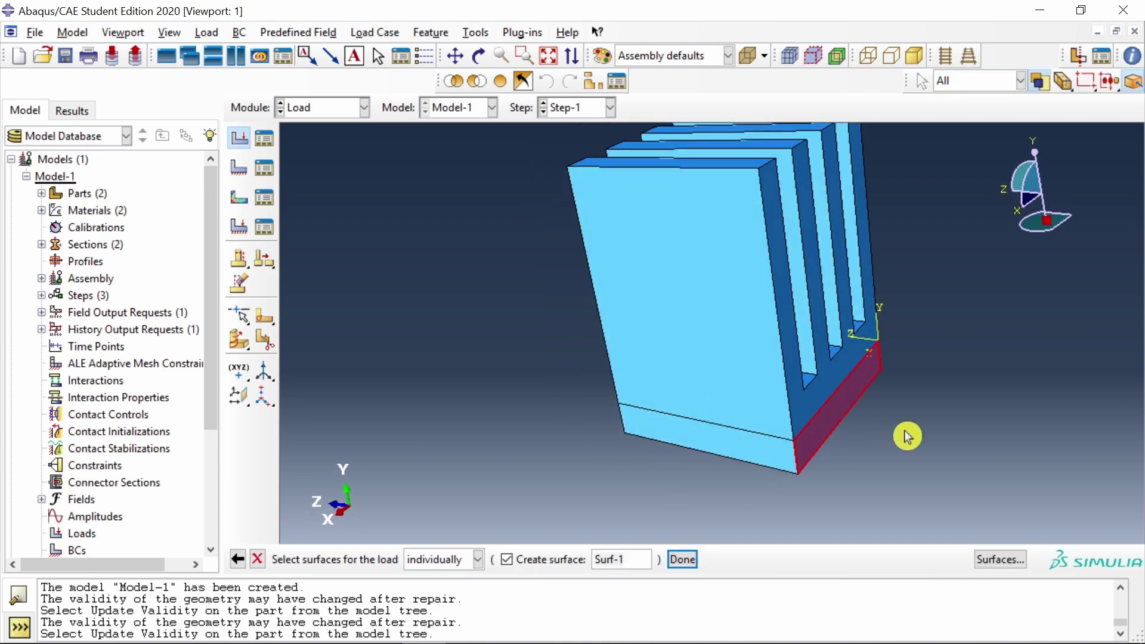
{"action": "middle_click", "coordinate": [907, 436]}
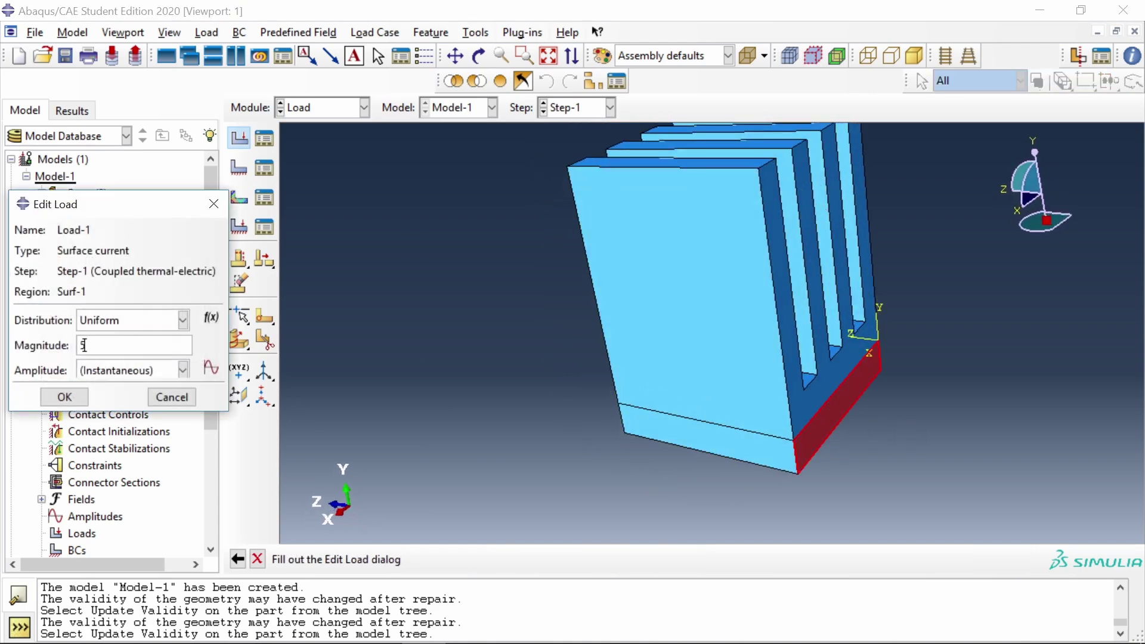
{"action": "left_click", "coordinate": [64, 397]}
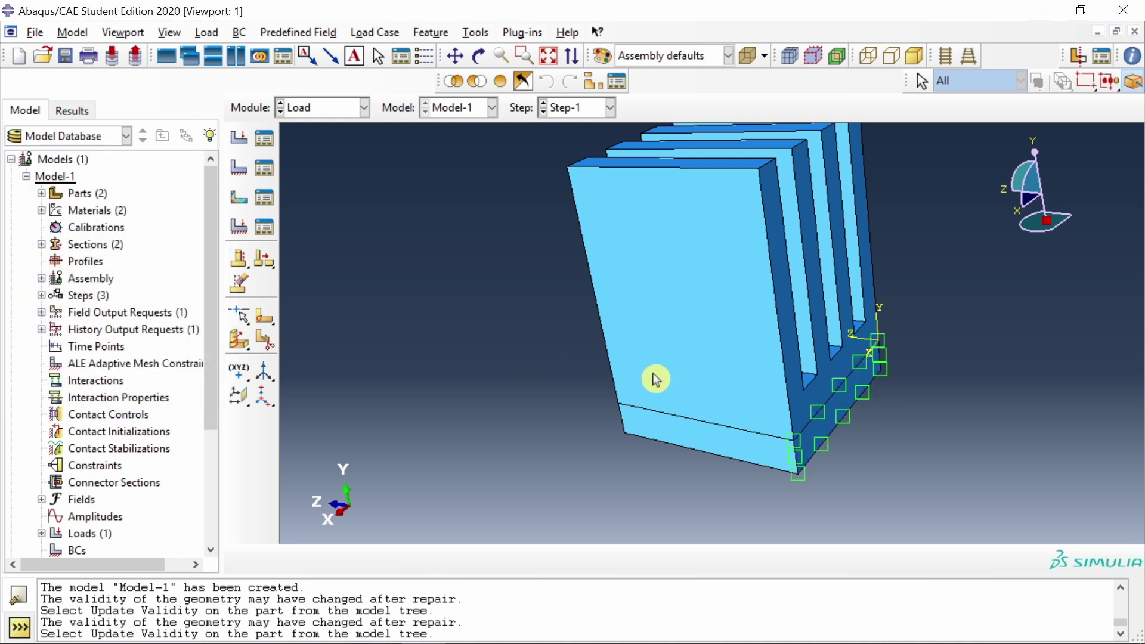
Create a uniform electric potential boundary condition in Step-1 on the microprocessor's side face opposite the current load.
{"action": "left_click_drag", "start_coordinate": [647, 365], "coordinate": [713, 422], "text": "ctrl+alt"}
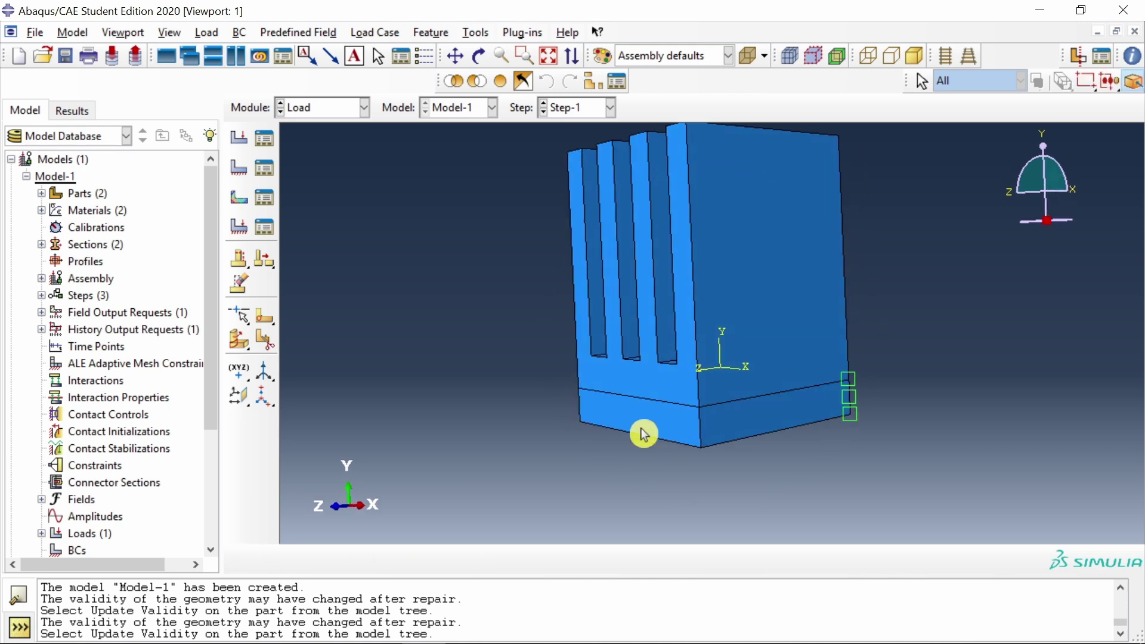
{"action": "left_click", "coordinate": [239, 173]}
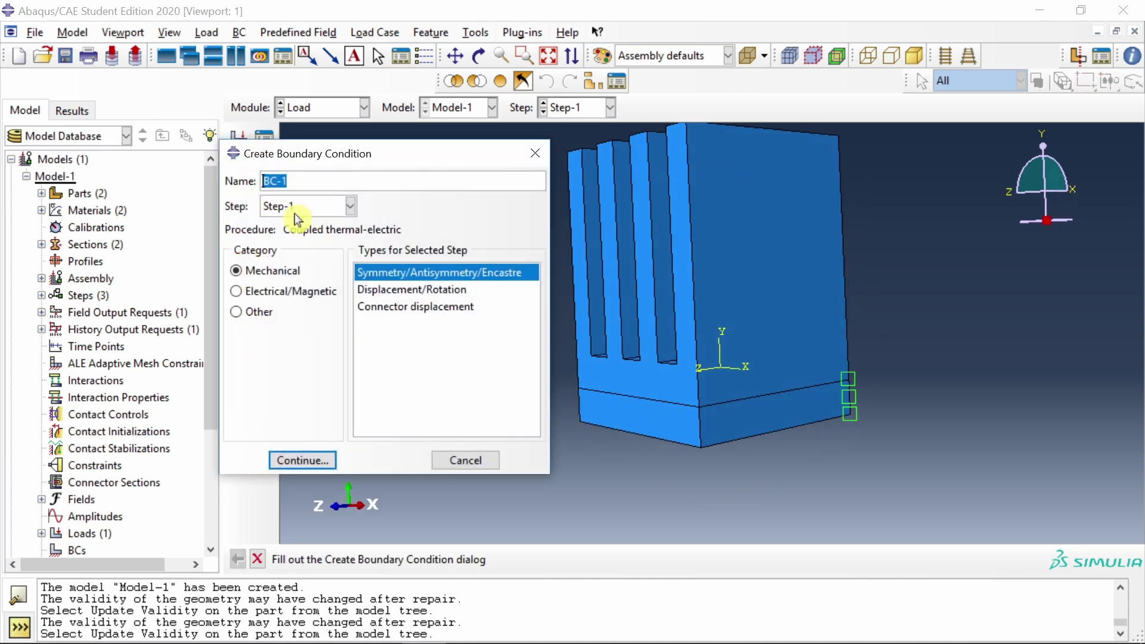
{"action": "left_click", "coordinate": [237, 291]}
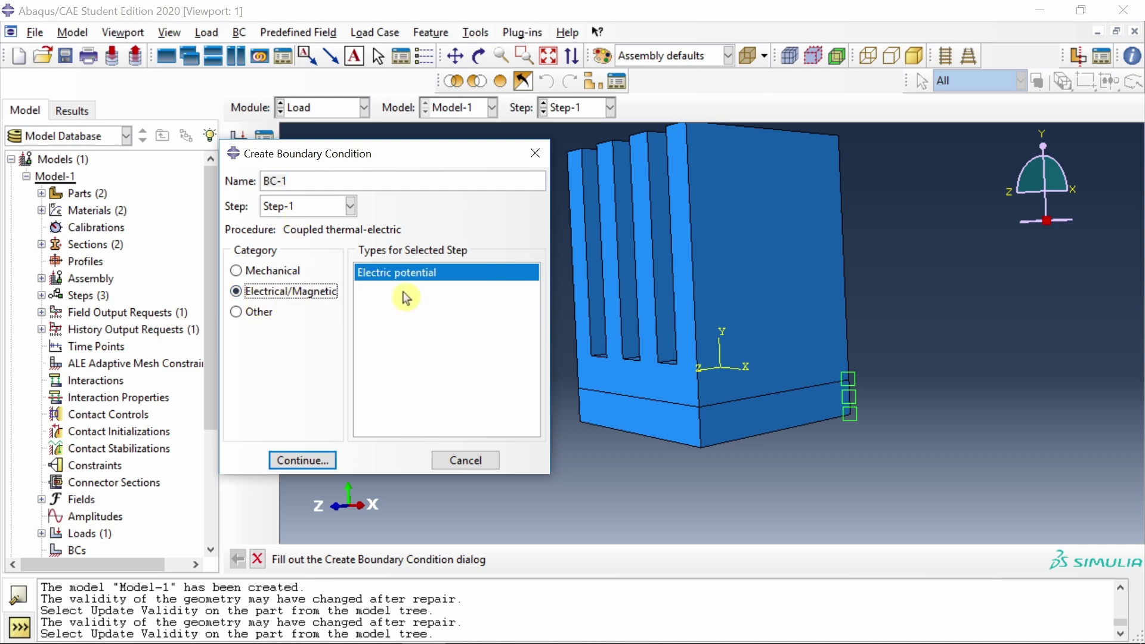
{"action": "left_click", "coordinate": [325, 461]}
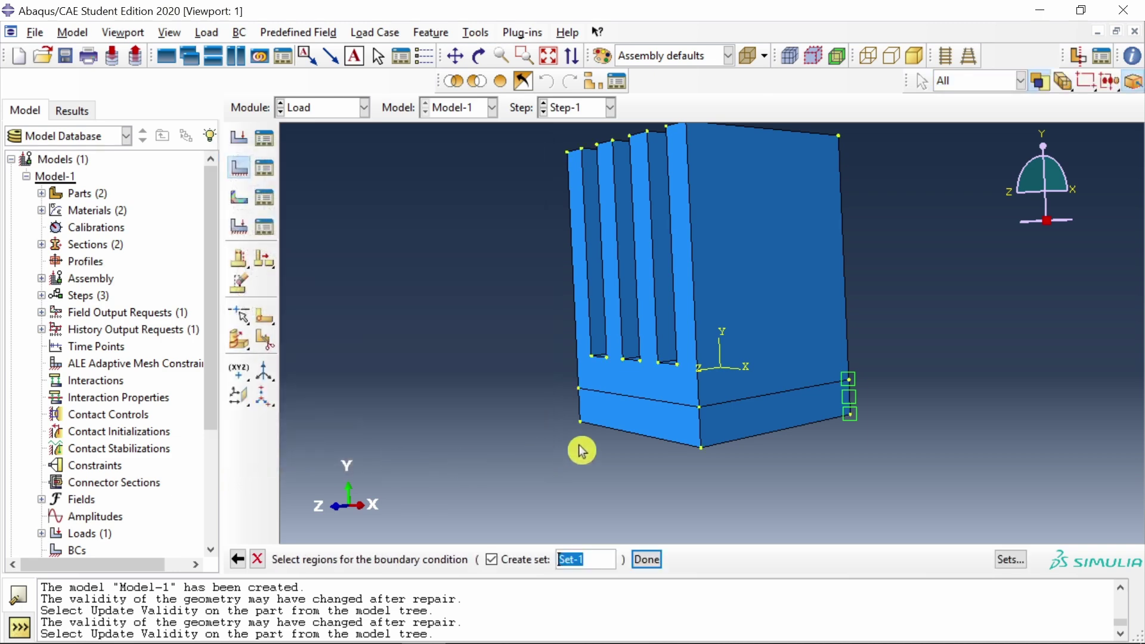
{"action": "left_click", "coordinate": [623, 421]}
{"action": "middle_click", "coordinate": [463, 352]}
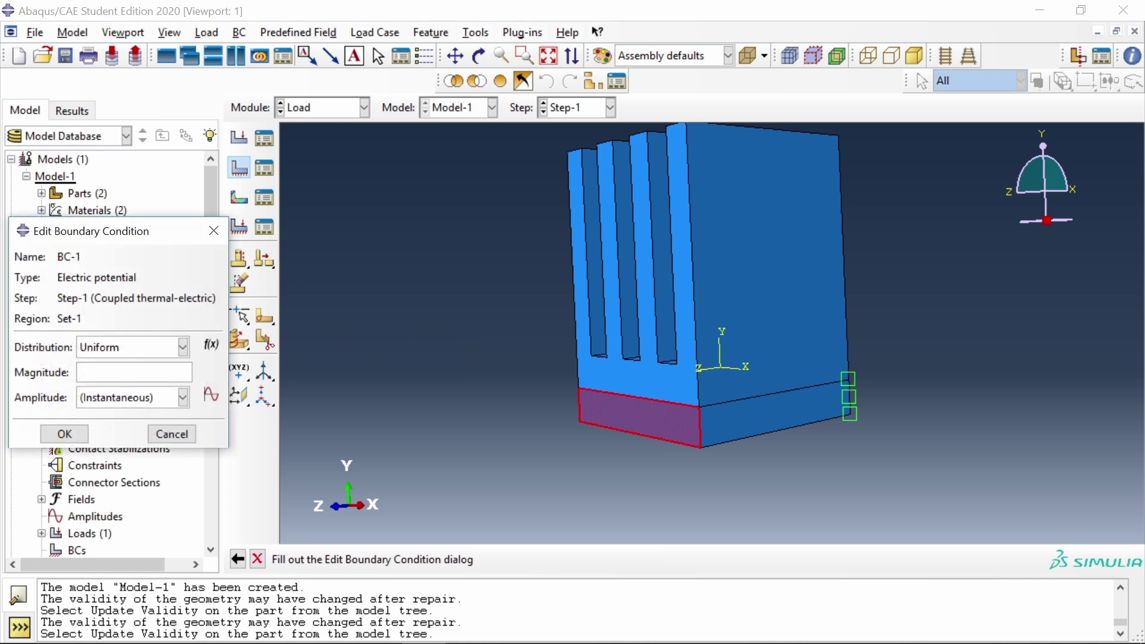
{"action": "left_click", "coordinate": [66, 434]}
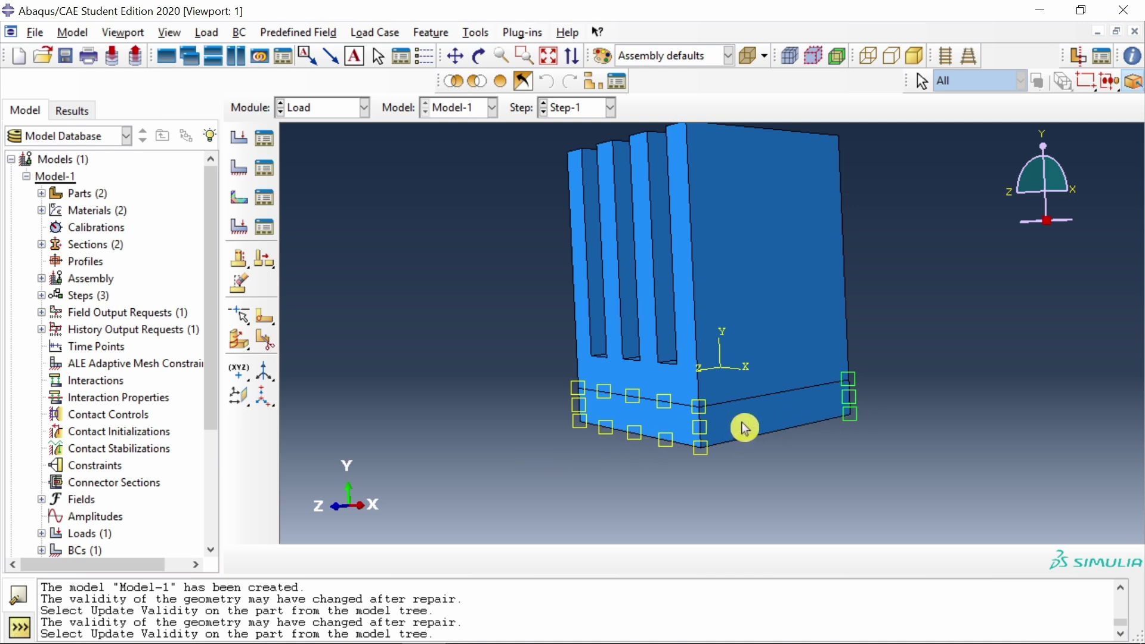
Create a temperature predefined field in the Initial step over the whole assembly, using direct specification constant through the region.
{"action": "scroll", "coordinate": [639, 440], "scroll_direction": "down", "scroll_amount": 2}
{"action": "left_click_drag", "start_coordinate": [729, 358], "coordinate": [733, 322], "text": "ctrl+alt"}
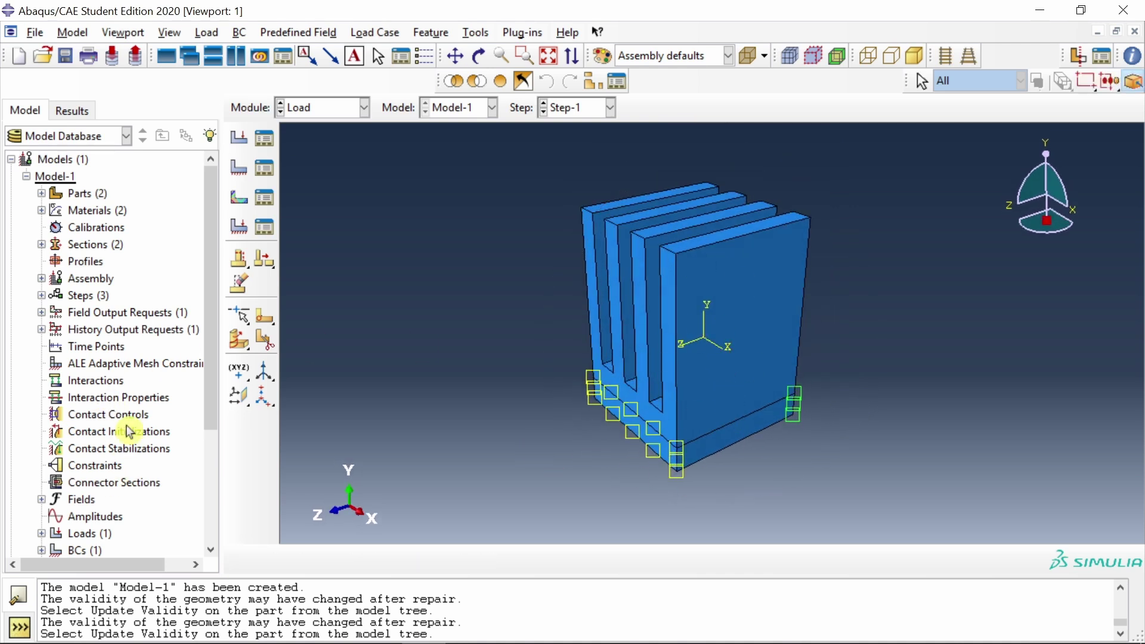
{"action": "scroll", "coordinate": [127, 429], "scroll_direction": "down", "scroll_amount": 2}
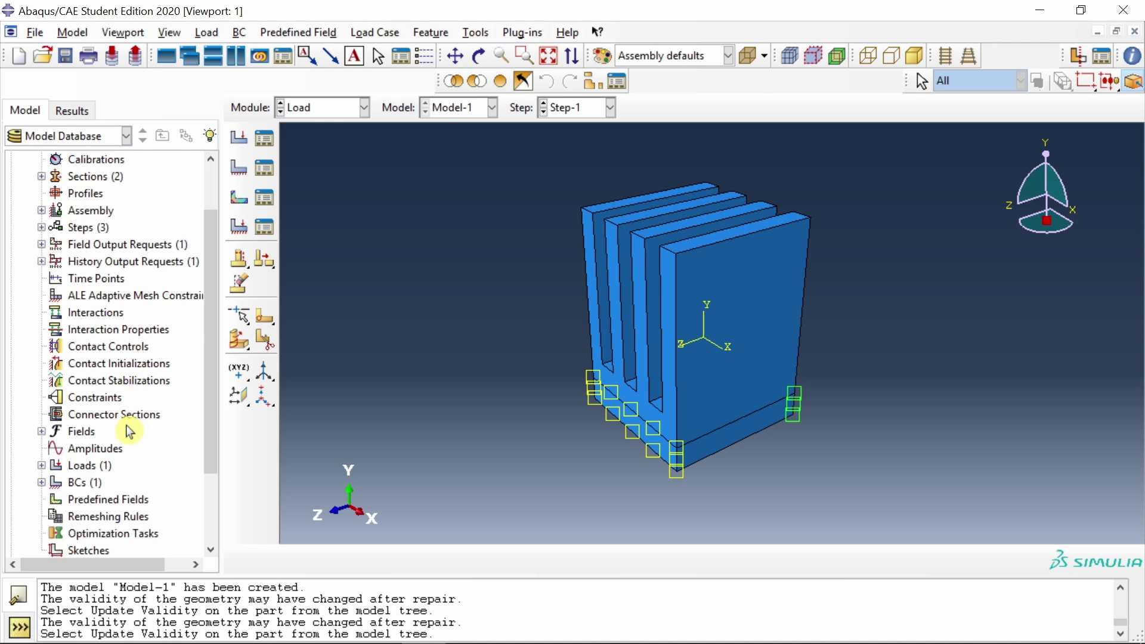
{"action": "double_click", "coordinate": [105, 506]}
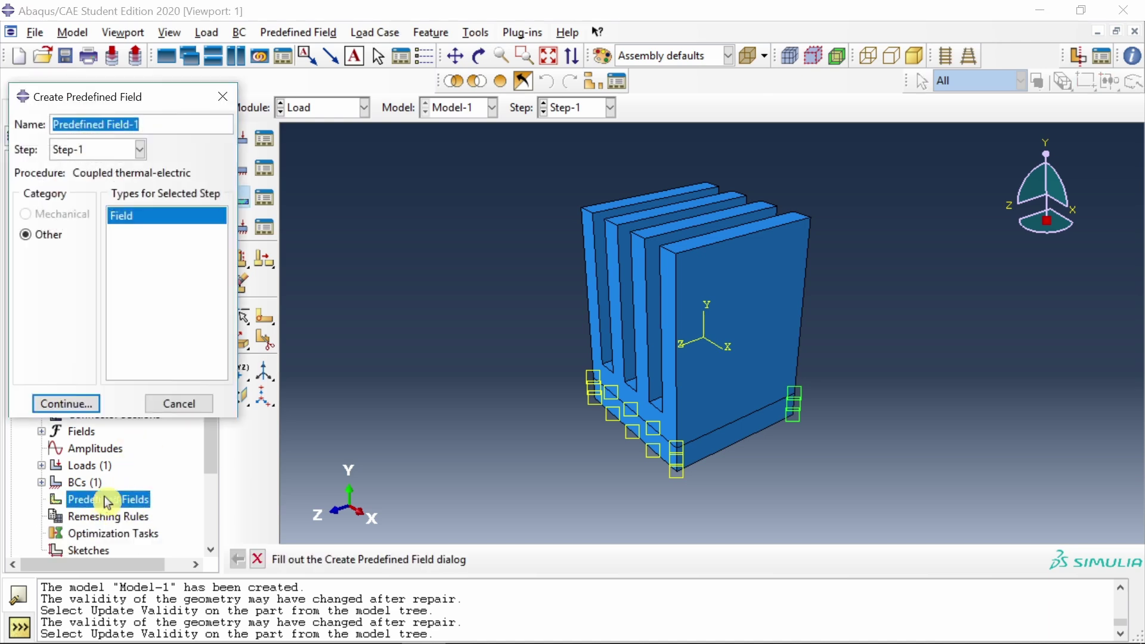
{"action": "left_click", "coordinate": [108, 149]}
{"action": "left_click", "coordinate": [95, 170]}
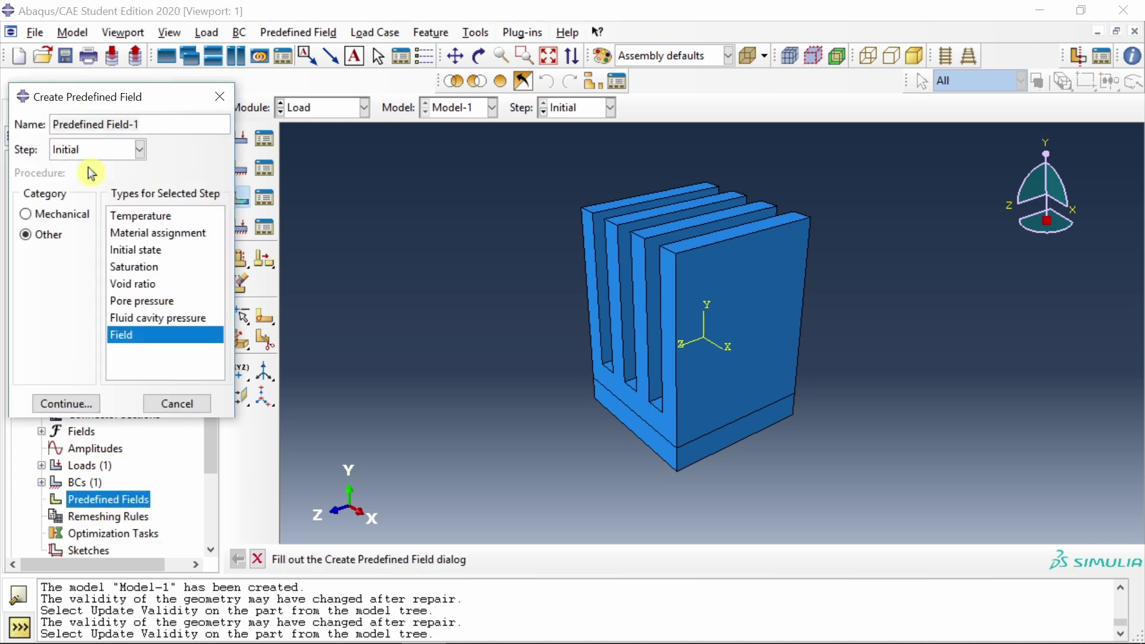
{"action": "left_click", "coordinate": [143, 217]}
{"action": "left_click", "coordinate": [74, 403]}
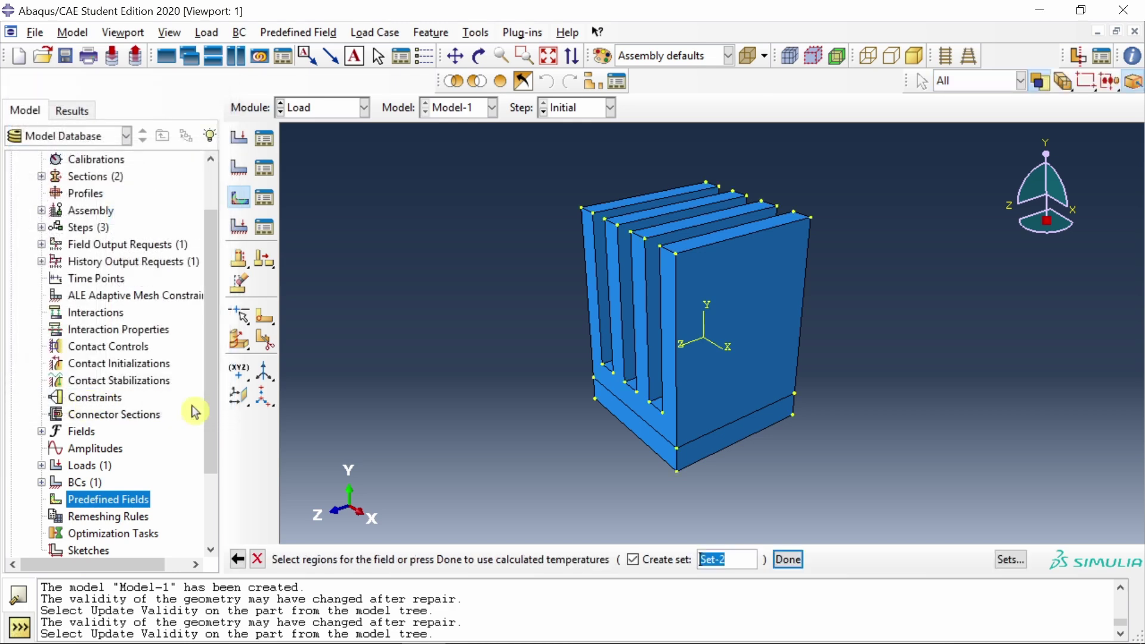
{"action": "left_click_drag", "start_coordinate": [525, 155], "coordinate": [861, 512]}
{"action": "middle_click", "coordinate": [839, 450]}
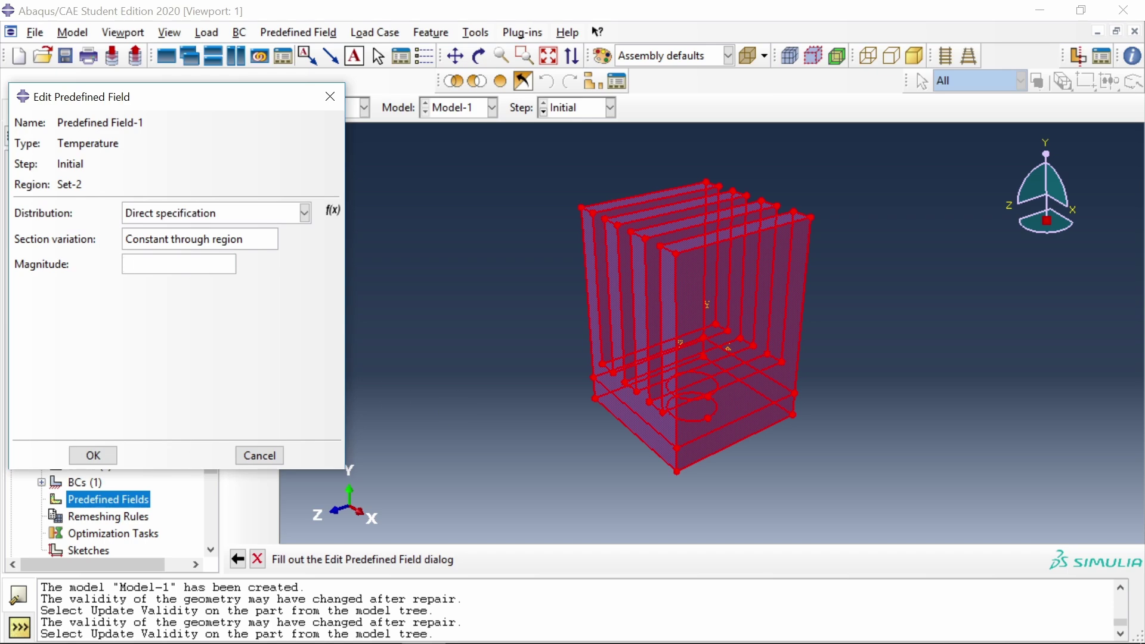
{"action": "left_click", "coordinate": [93, 455]}
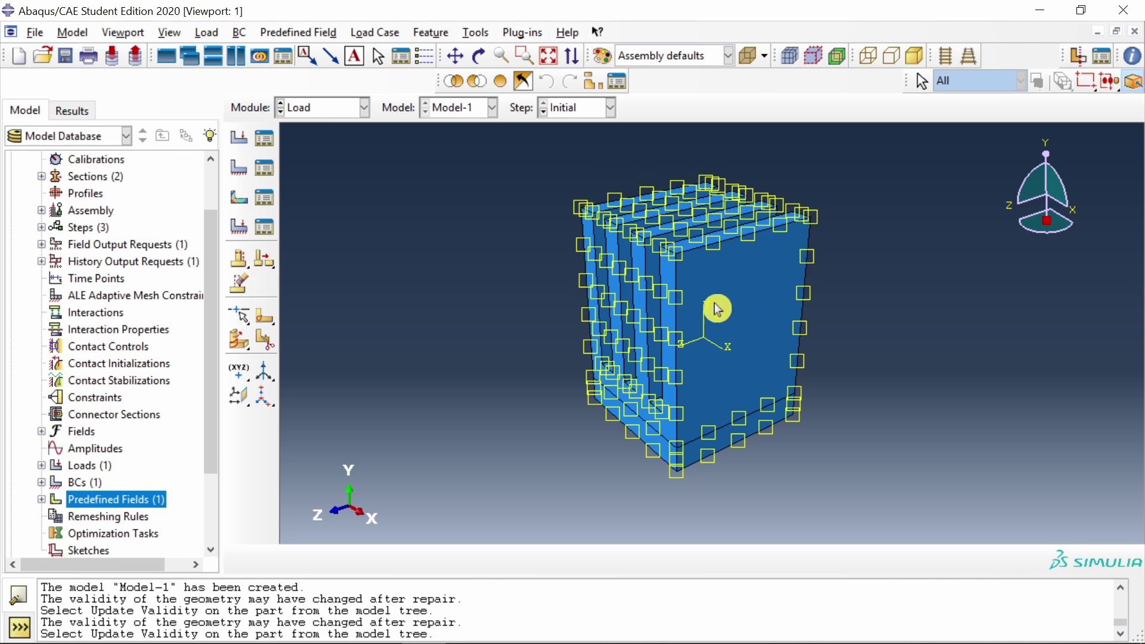
Switch to the Interaction module and hide the Microprocessor-1 instance in the assembly.
{"action": "left_click", "coordinate": [328, 108]}
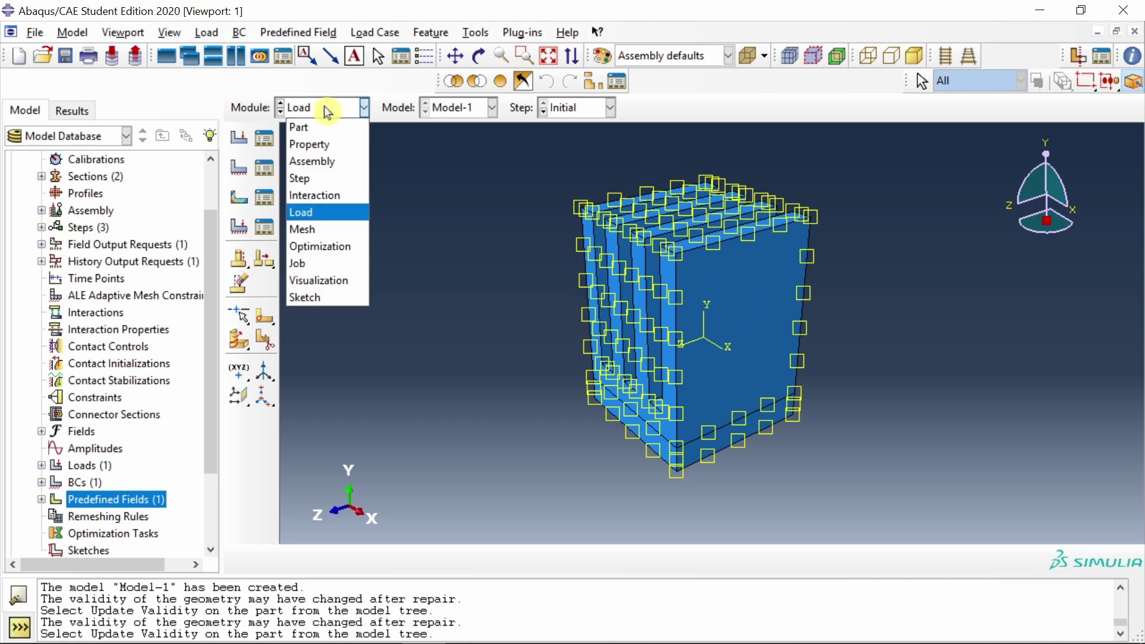
{"action": "left_click", "coordinate": [330, 197]}
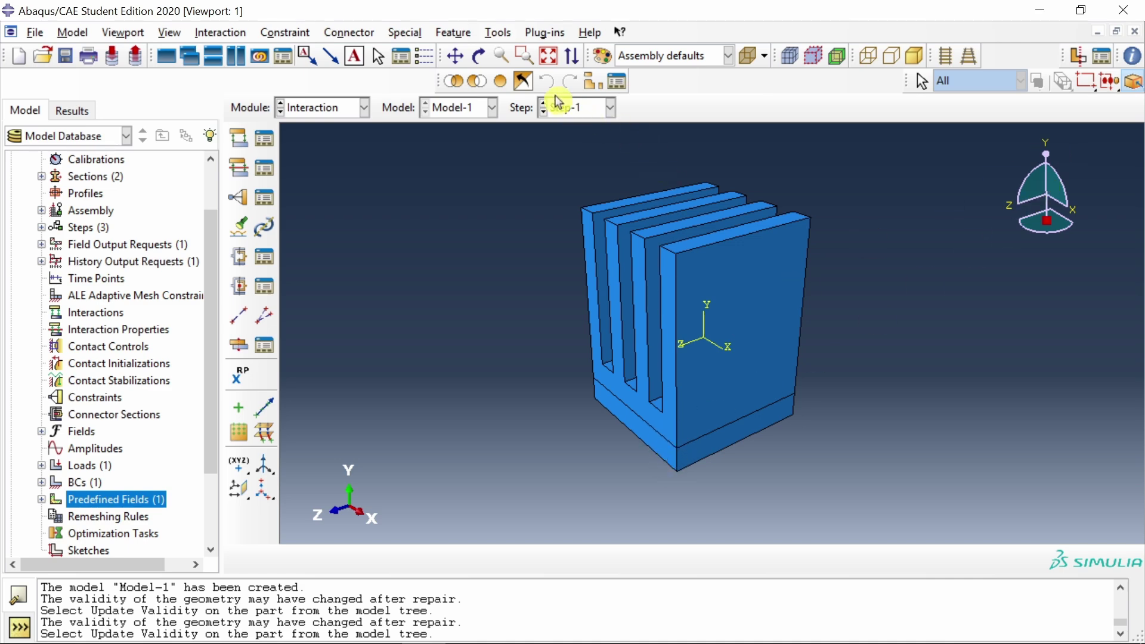
{"action": "left_click", "coordinate": [590, 83]}
{"action": "left_click", "coordinate": [41, 210]}
{"action": "left_click", "coordinate": [57, 228]}
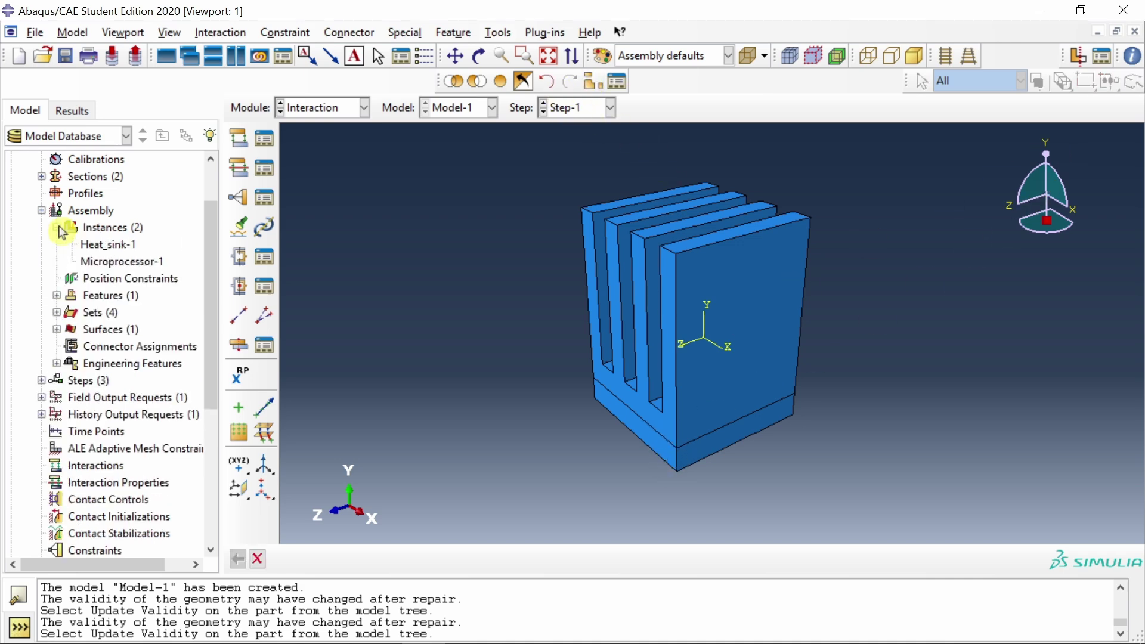
{"action": "left_click", "coordinate": [114, 263]}
{"action": "right_click", "coordinate": [111, 267]}
{"action": "left_click", "coordinate": [182, 327]}
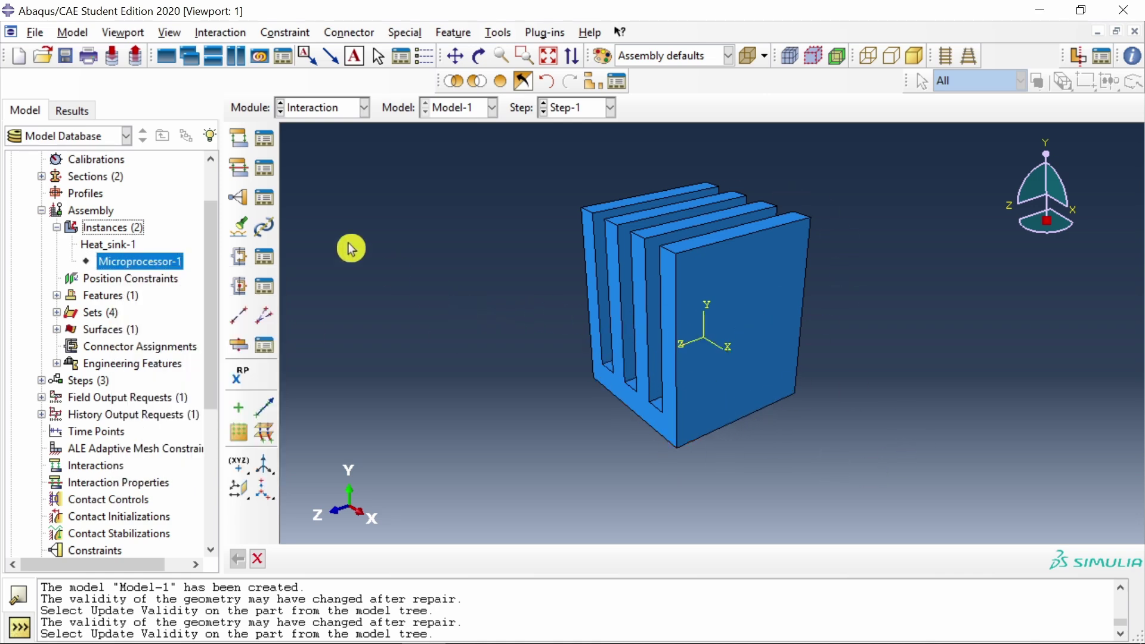
Create a surface film condition interaction named Convection in Step-1.
{"action": "left_click", "coordinate": [239, 139]}
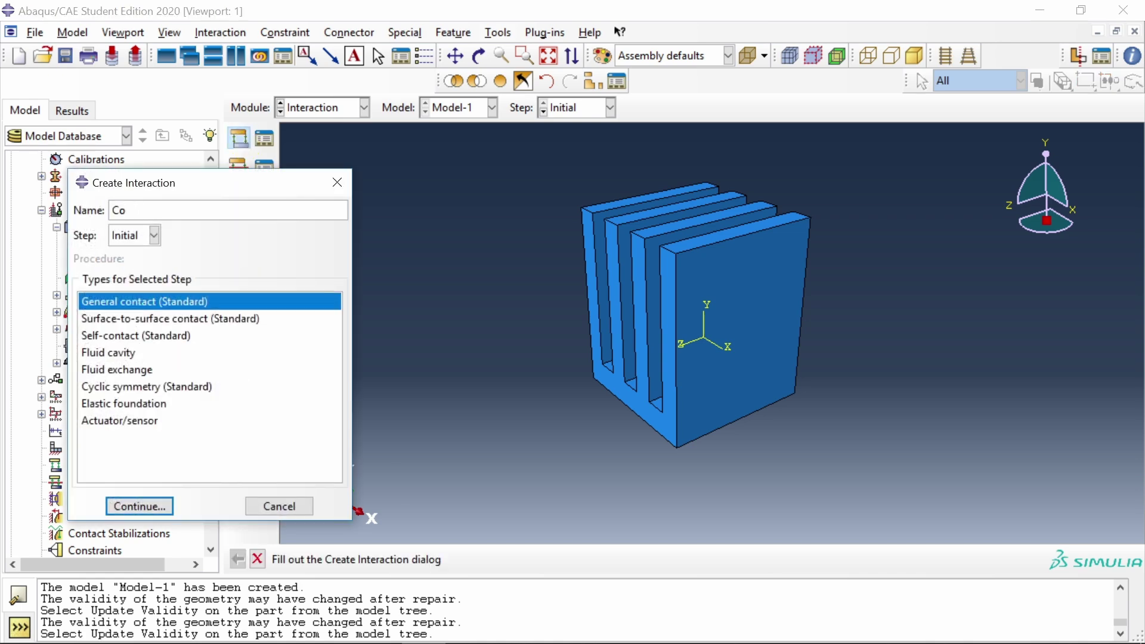
{"action": "left_click", "coordinate": [154, 235]}
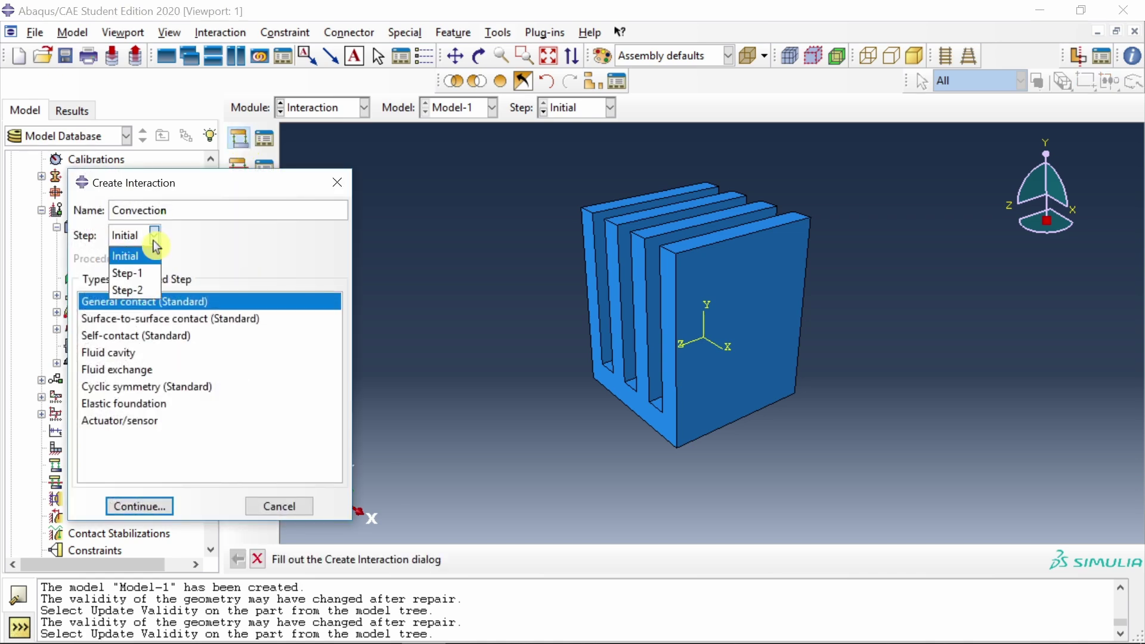
{"action": "left_click", "coordinate": [146, 267]}
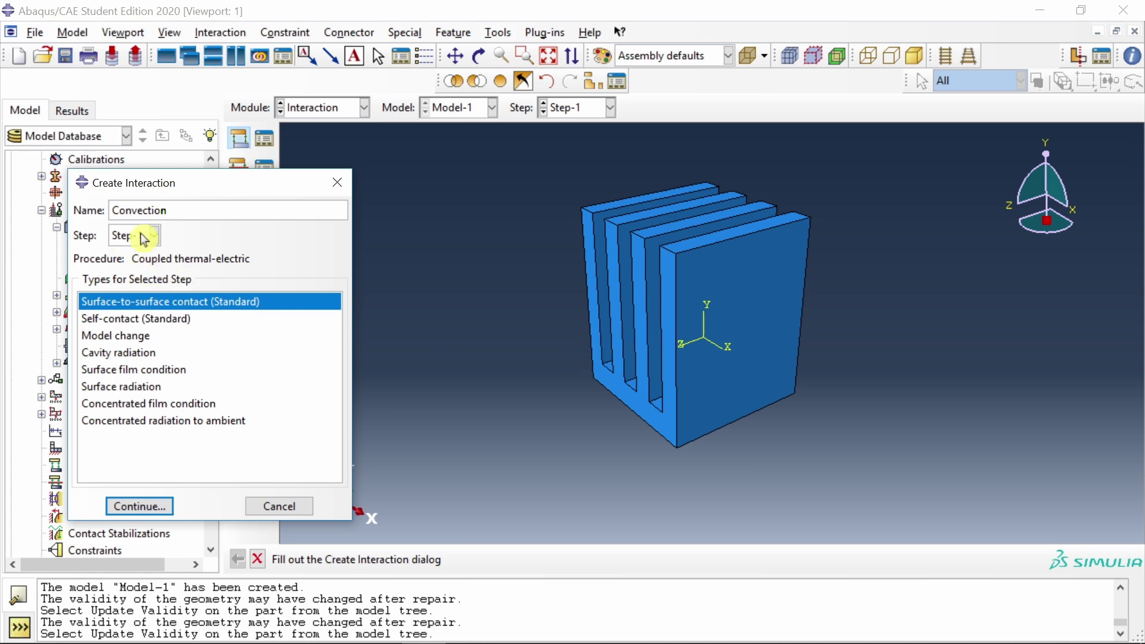
{"action": "left_click", "coordinate": [96, 374]}
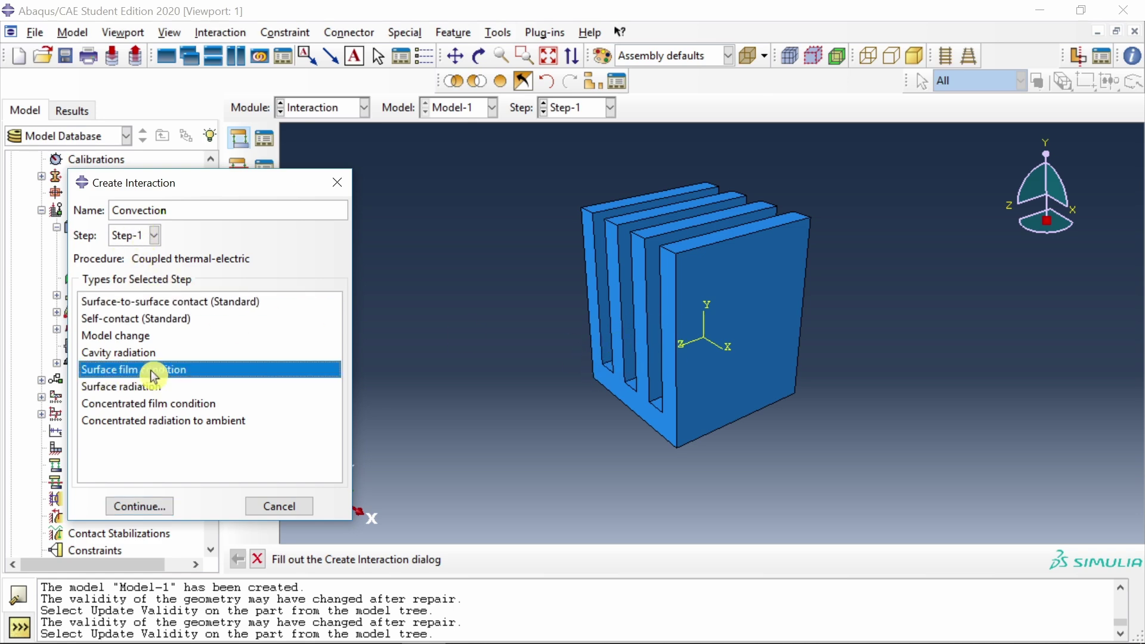
{"action": "left_click", "coordinate": [150, 504]}
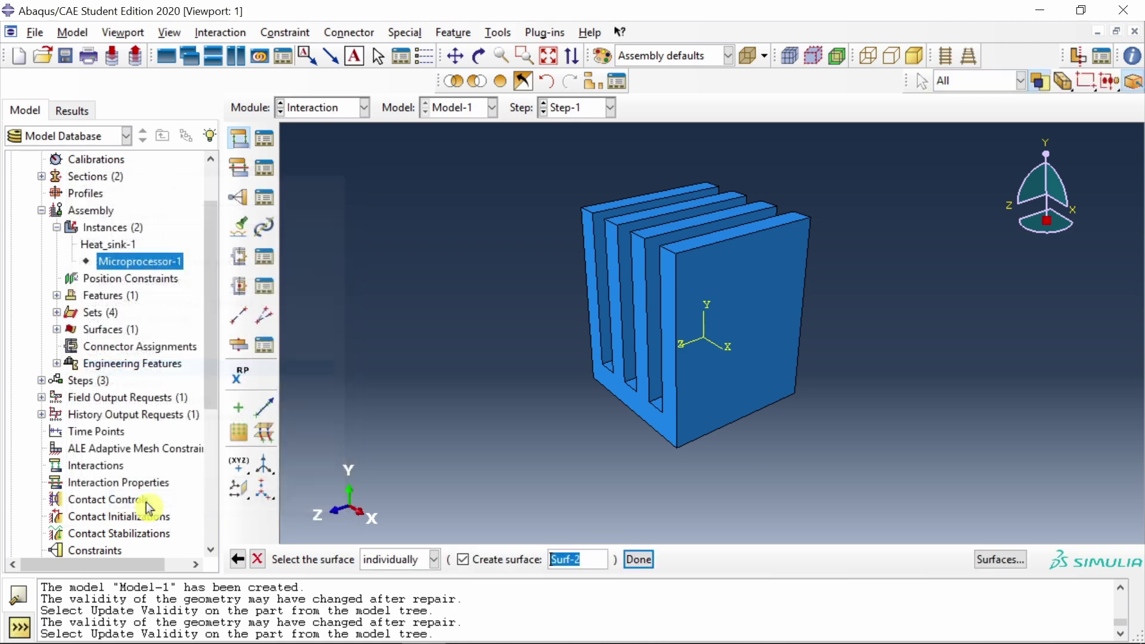
Apply the film condition to all heat sink faces except the bottom one, with film coefficient 500 and sink temperature 293.
{"action": "left_click", "coordinate": [646, 450]}
{"action": "left_click_drag", "start_coordinate": [525, 156], "coordinate": [858, 487]}
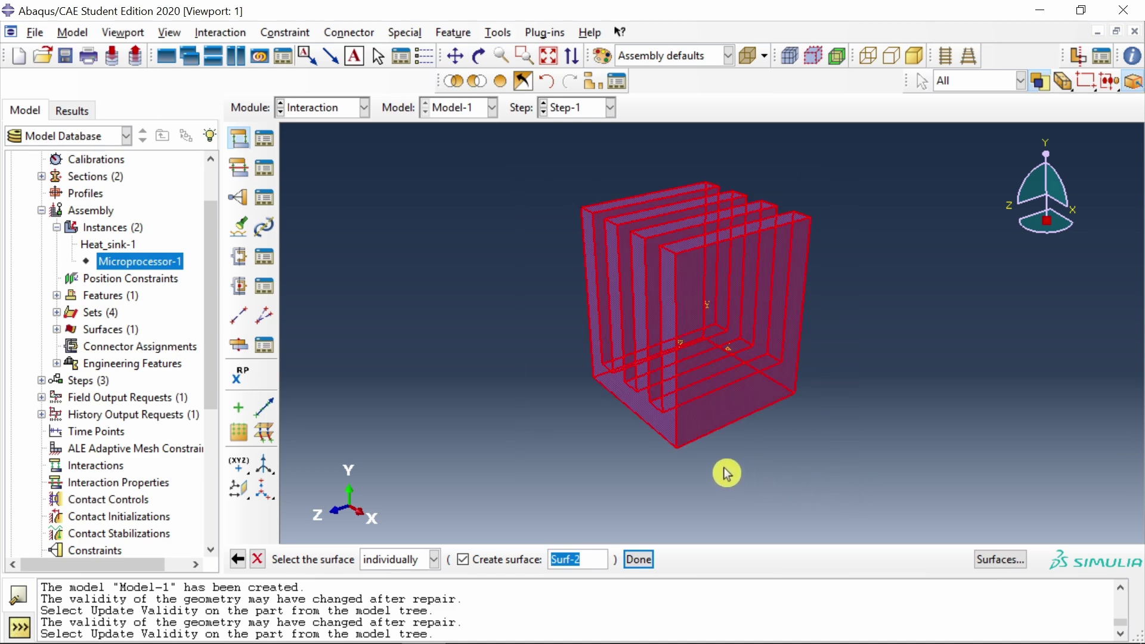
{"action": "left_click_drag", "start_coordinate": [726, 473], "coordinate": [721, 305], "text": "ctrl+alt"}
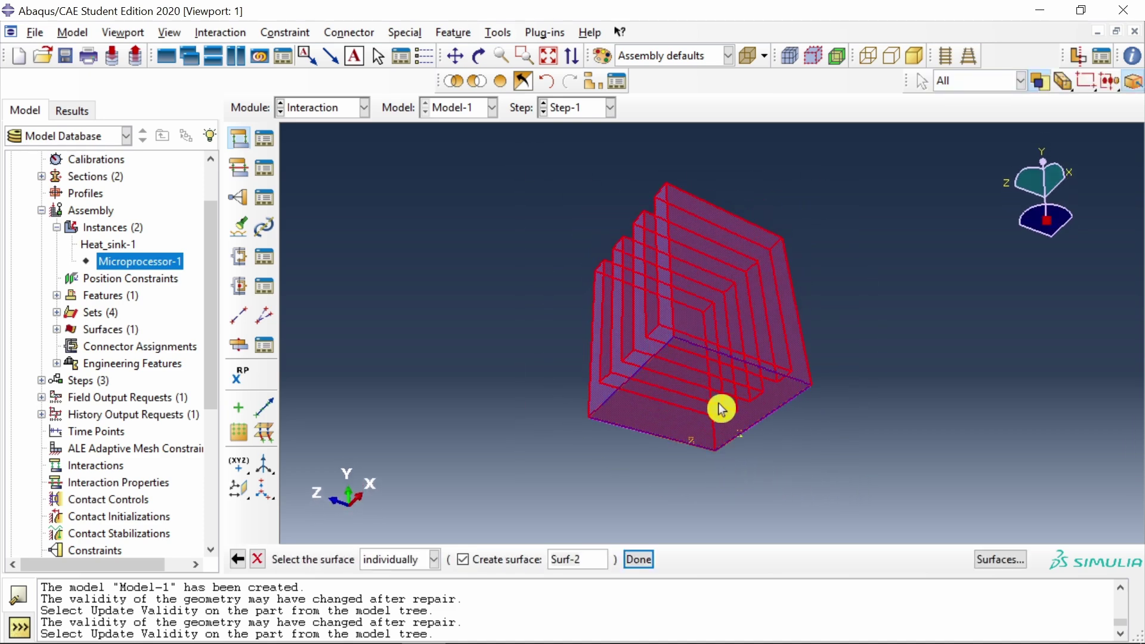
{"action": "left_click", "coordinate": [698, 416]}
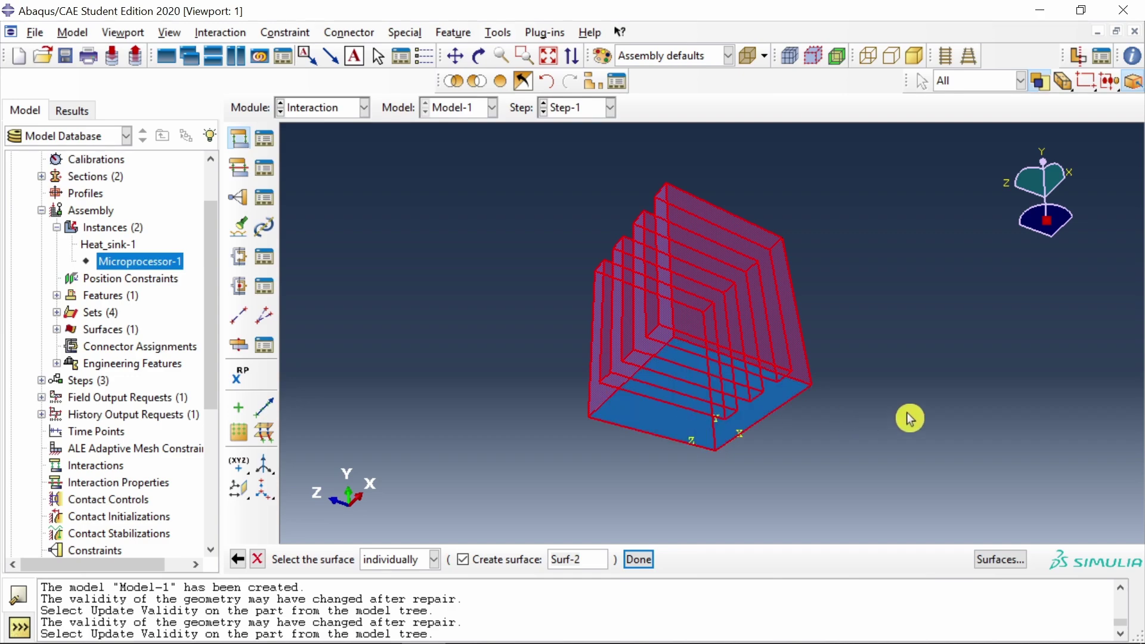
{"action": "left_click_drag", "start_coordinate": [837, 291], "coordinate": [746, 382], "text": "ctrl+alt"}
{"action": "left_click_drag", "start_coordinate": [670, 256], "coordinate": [780, 406], "text": "ctrl+alt"}
{"action": "left_click", "coordinate": [637, 561]}
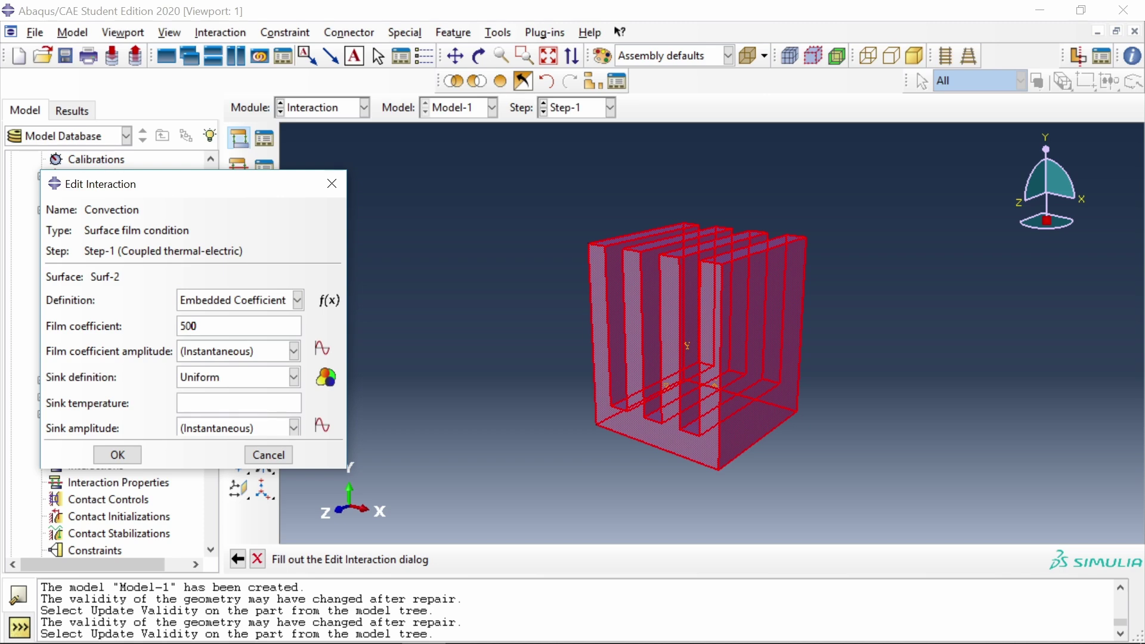
{"action": "left_click", "coordinate": [117, 455]}
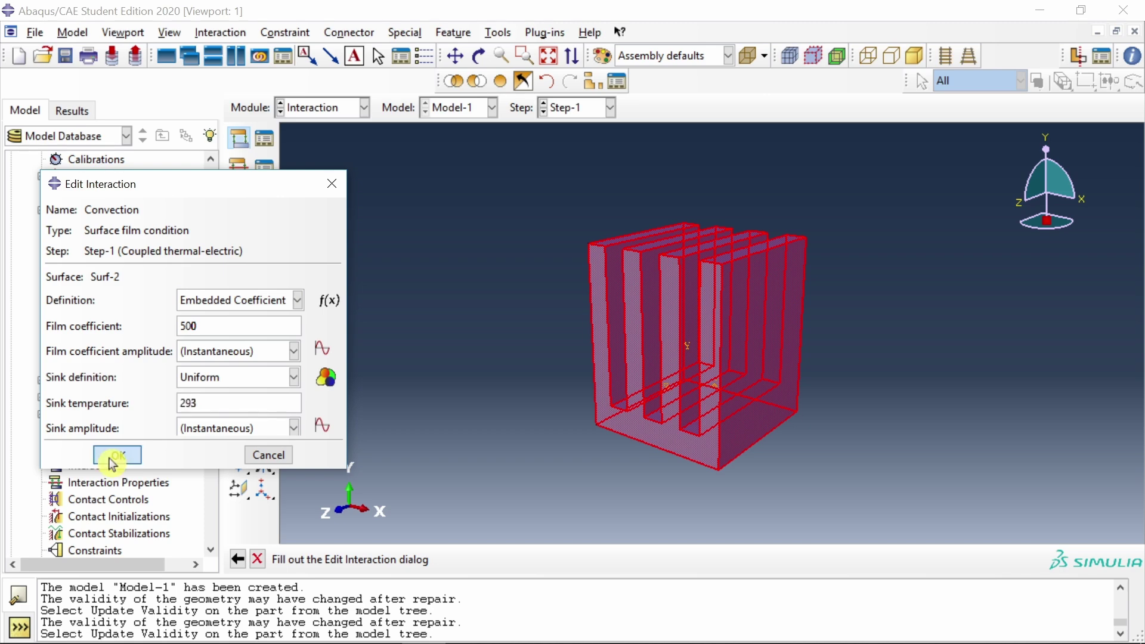
Show the Microprocessor-1 instance in the assembly again.
{"action": "left_click", "coordinate": [128, 261]}
{"action": "right_click", "coordinate": [128, 266]}
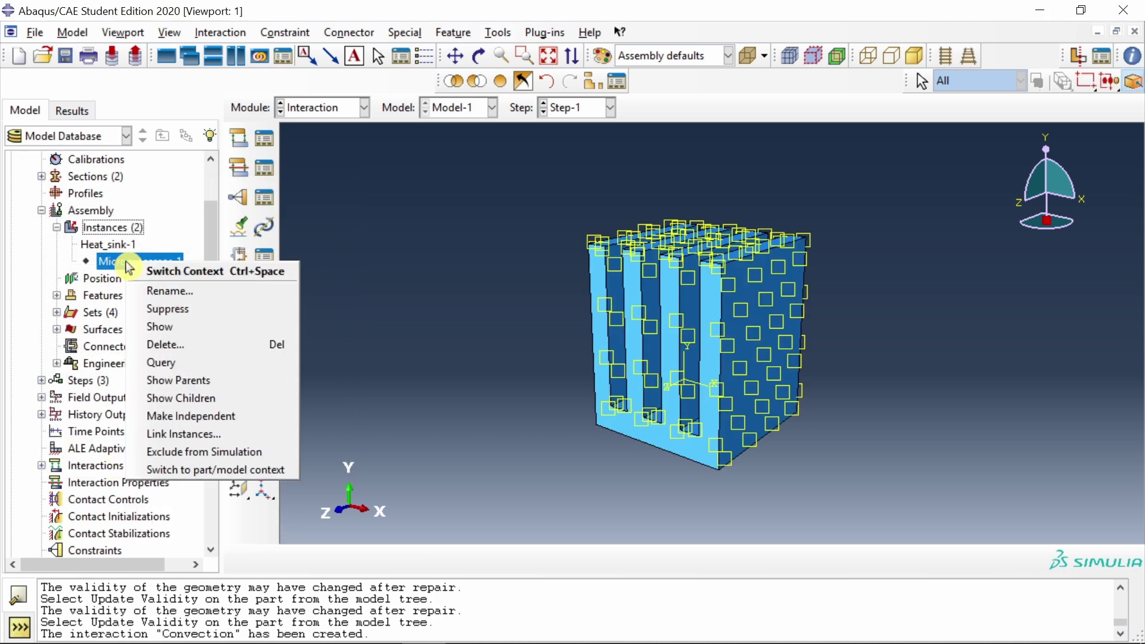
{"action": "left_click", "coordinate": [190, 332]}
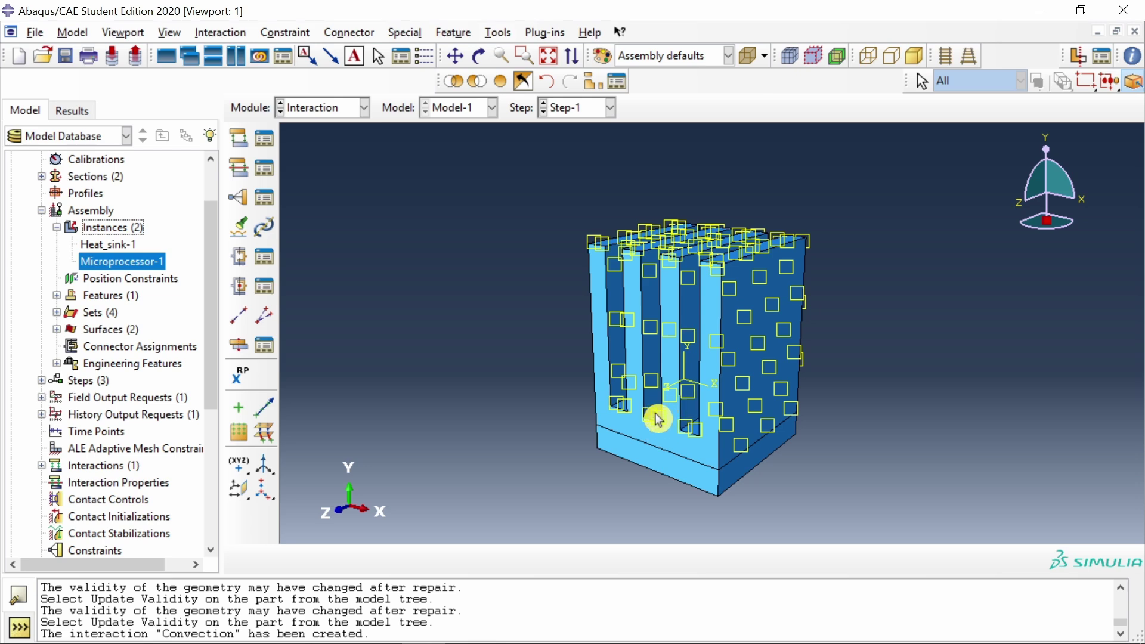
Start a tie constraint, hide the Heat_sink-1 instance, and pick the microprocessor's top face as the master surface.
{"action": "left_click", "coordinate": [243, 199]}
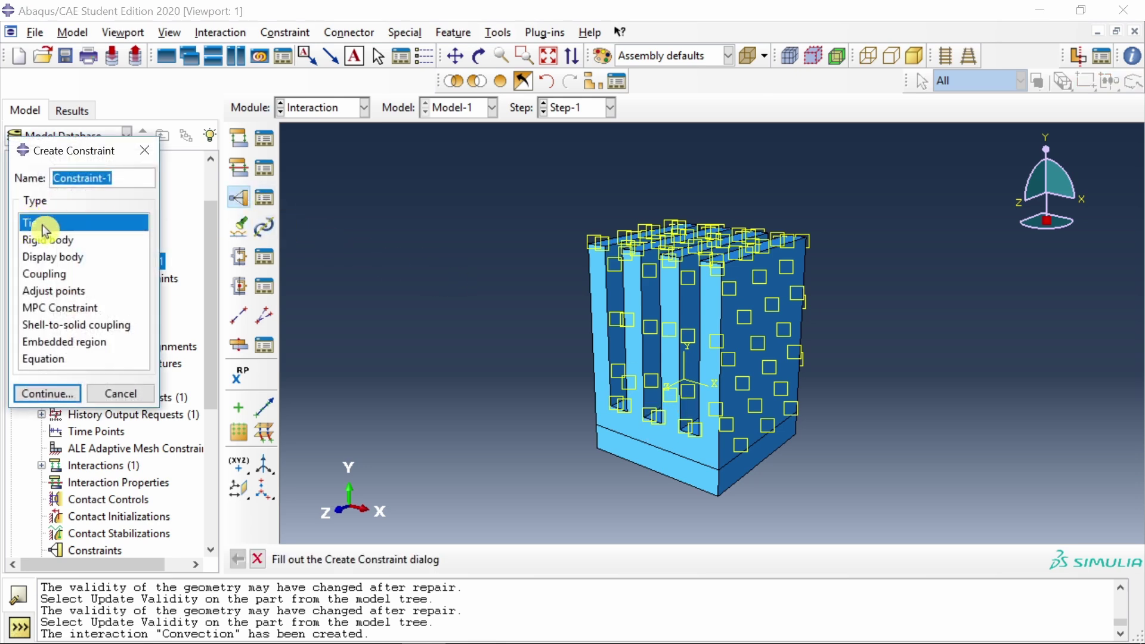
{"action": "left_click", "coordinate": [40, 393]}
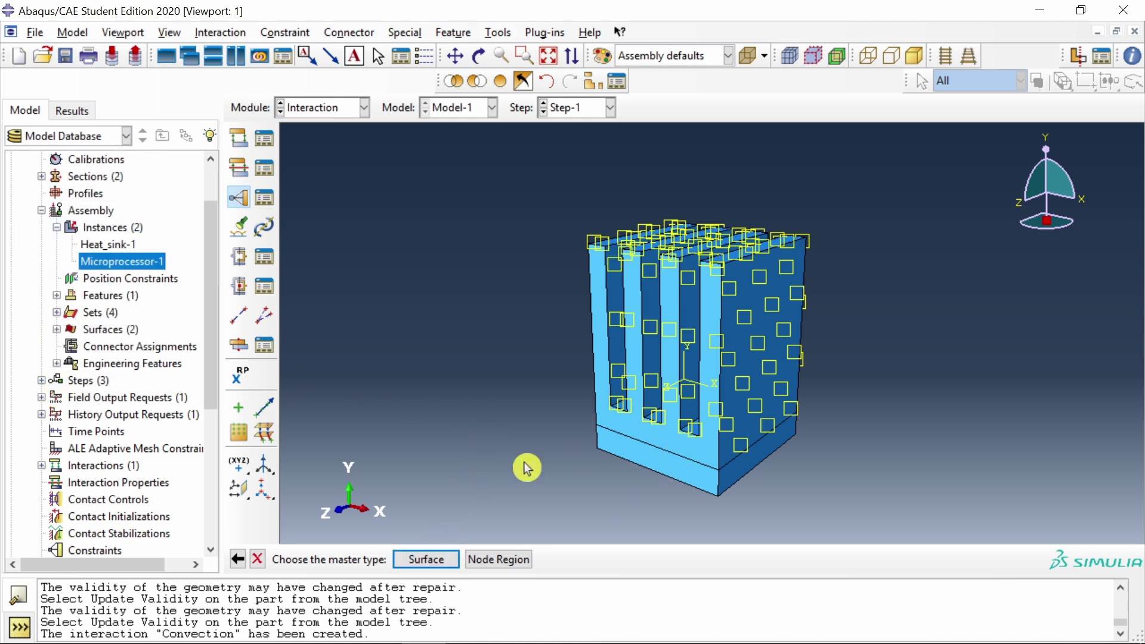
{"action": "left_click", "coordinate": [114, 246]}
{"action": "right_click", "coordinate": [115, 247]}
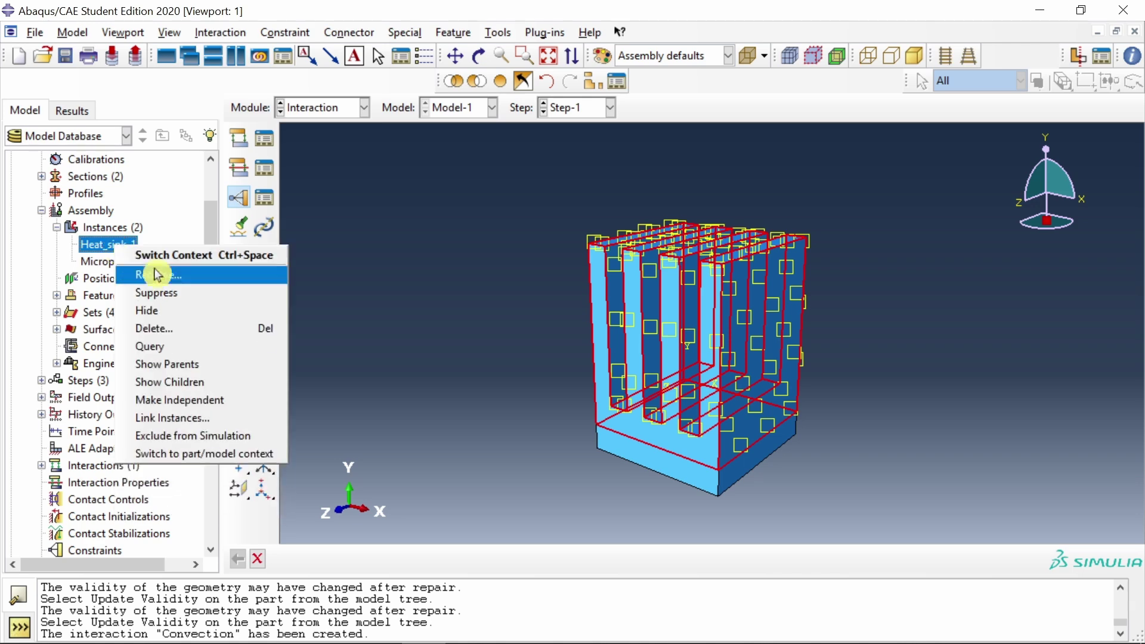
{"action": "left_click", "coordinate": [157, 310]}
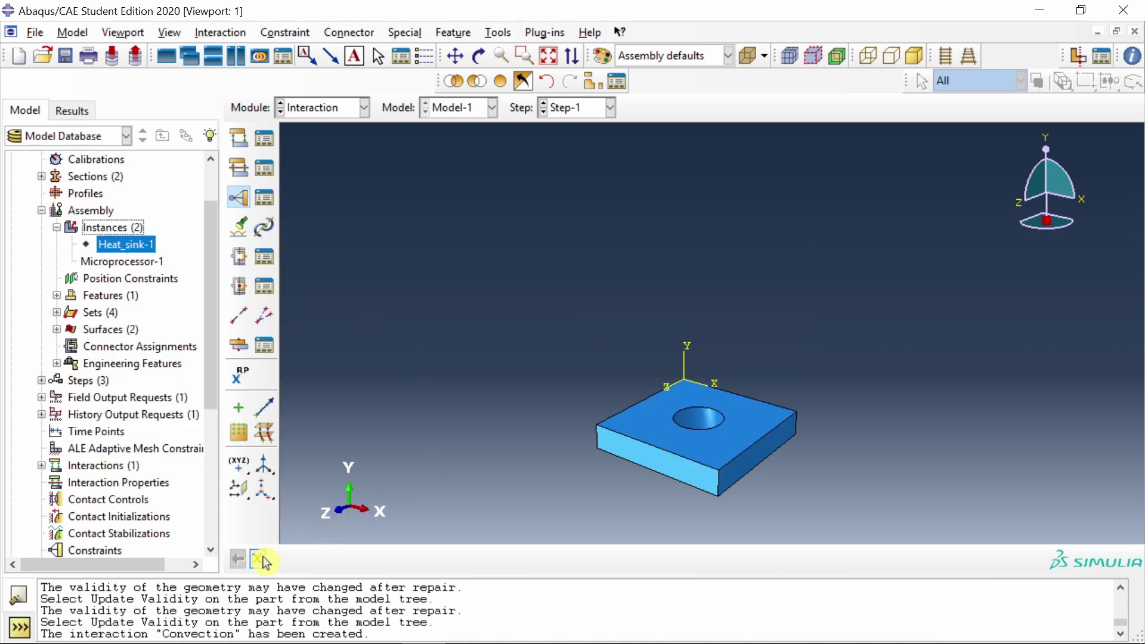
{"action": "left_click", "coordinate": [239, 559]}
{"action": "left_click", "coordinate": [427, 559]}
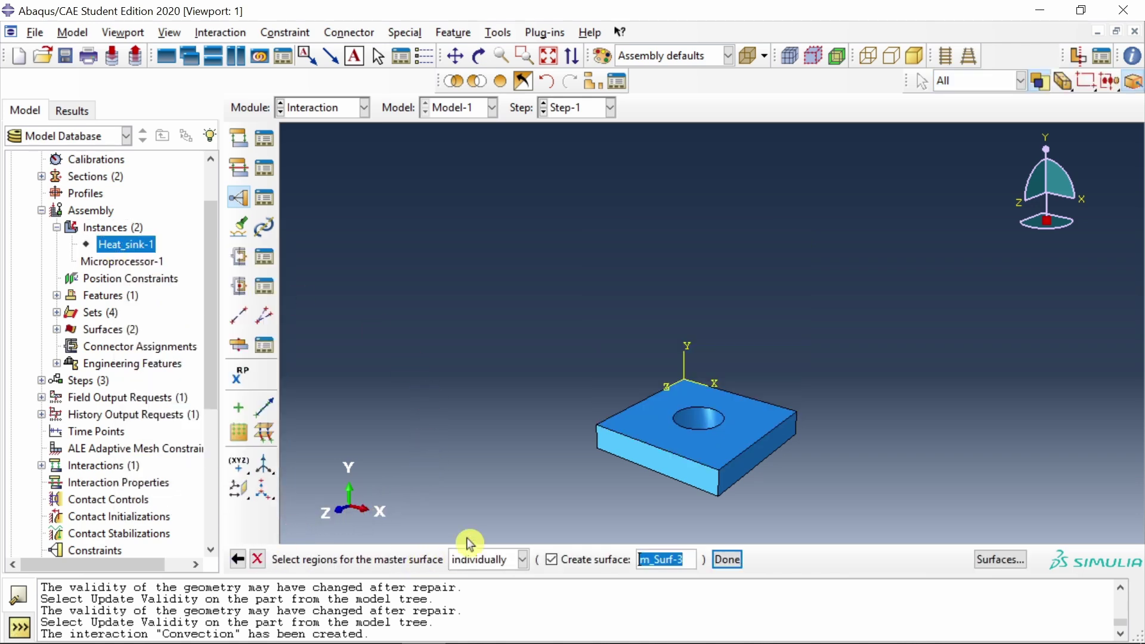
{"action": "left_click", "coordinate": [639, 421]}
{"action": "middle_click", "coordinate": [461, 358]}
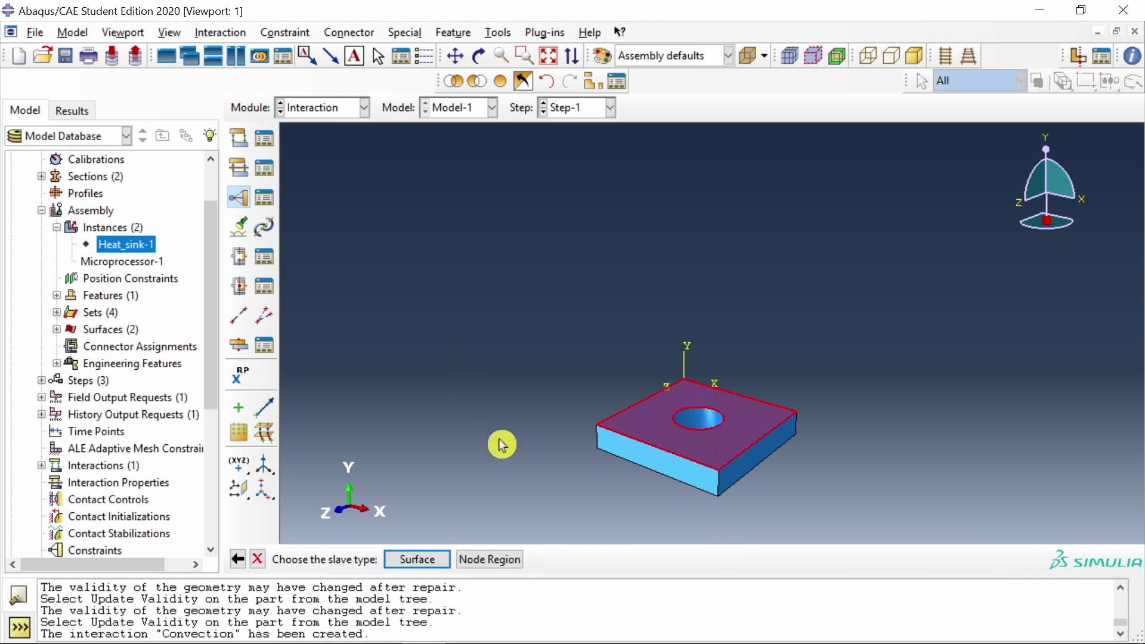
Show the Heat_sink-1 instance and hide Microprocessor-1 to expose the heat sink's bottom face.
{"action": "left_click", "coordinate": [427, 559]}
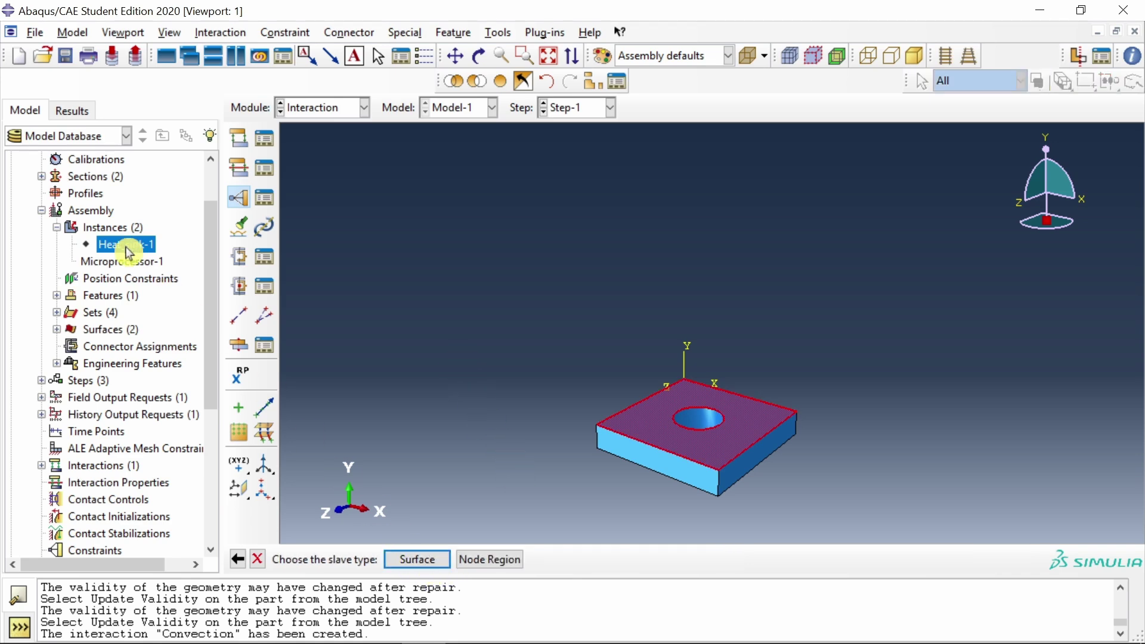
{"action": "right_click", "coordinate": [122, 249]}
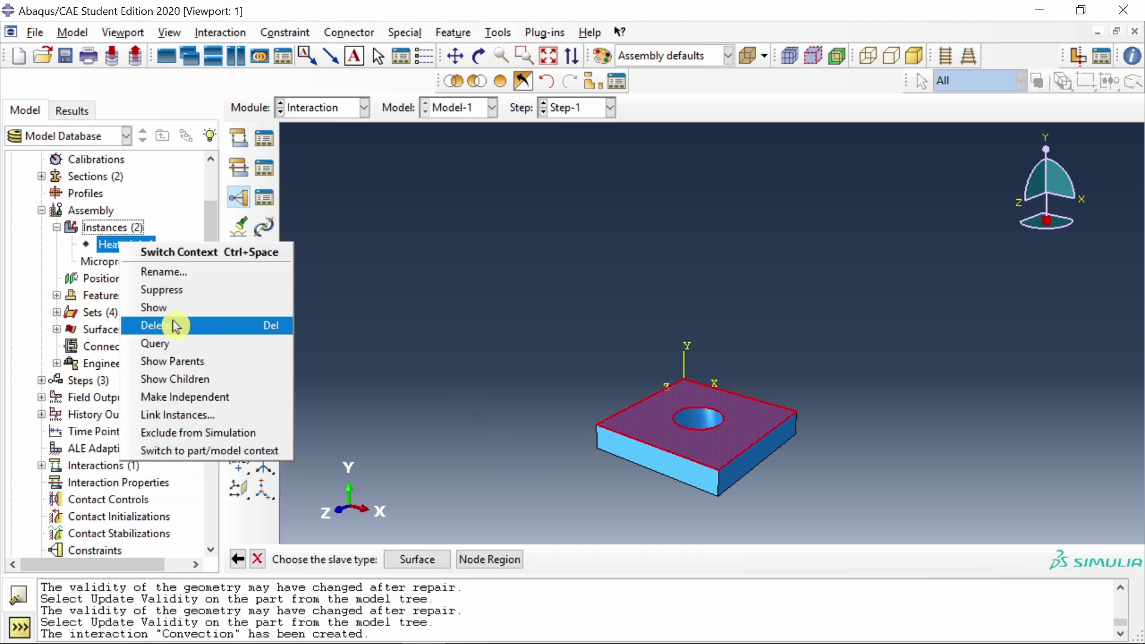
{"action": "left_click", "coordinate": [157, 308]}
{"action": "left_click", "coordinate": [134, 264]}
{"action": "right_click", "coordinate": [134, 264]}
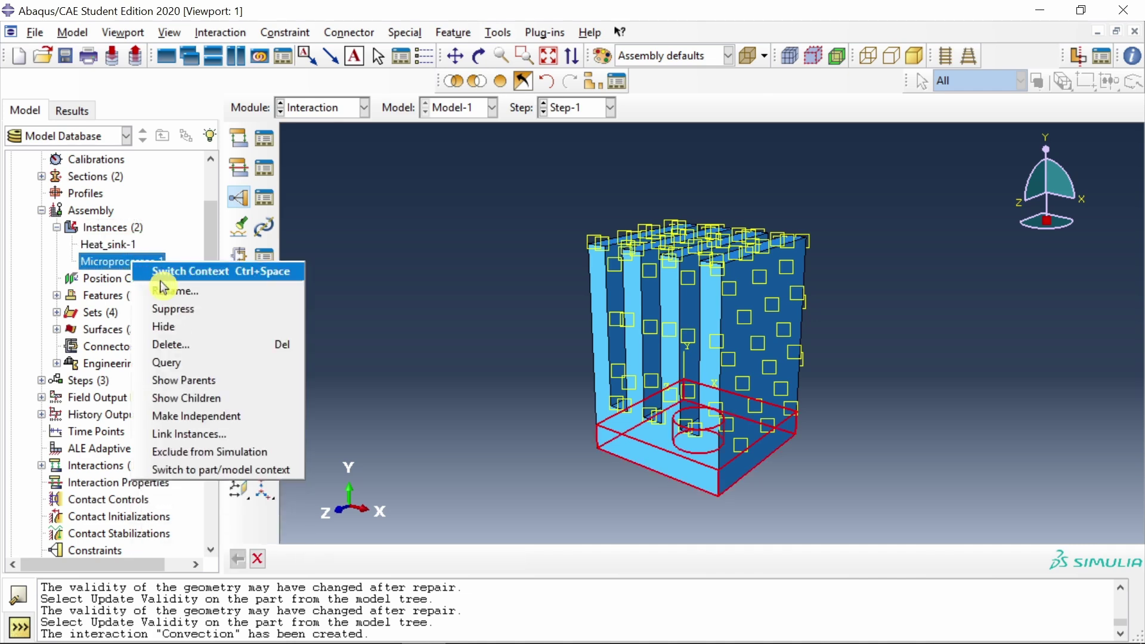
{"action": "left_click", "coordinate": [184, 327]}
Pick the heat sink's bottom face as slave surface and save the tie without slave position adjustment or tied rotational DOFs.
{"action": "left_click_drag", "start_coordinate": [581, 442], "coordinate": [624, 358], "text": "ctrl+alt"}
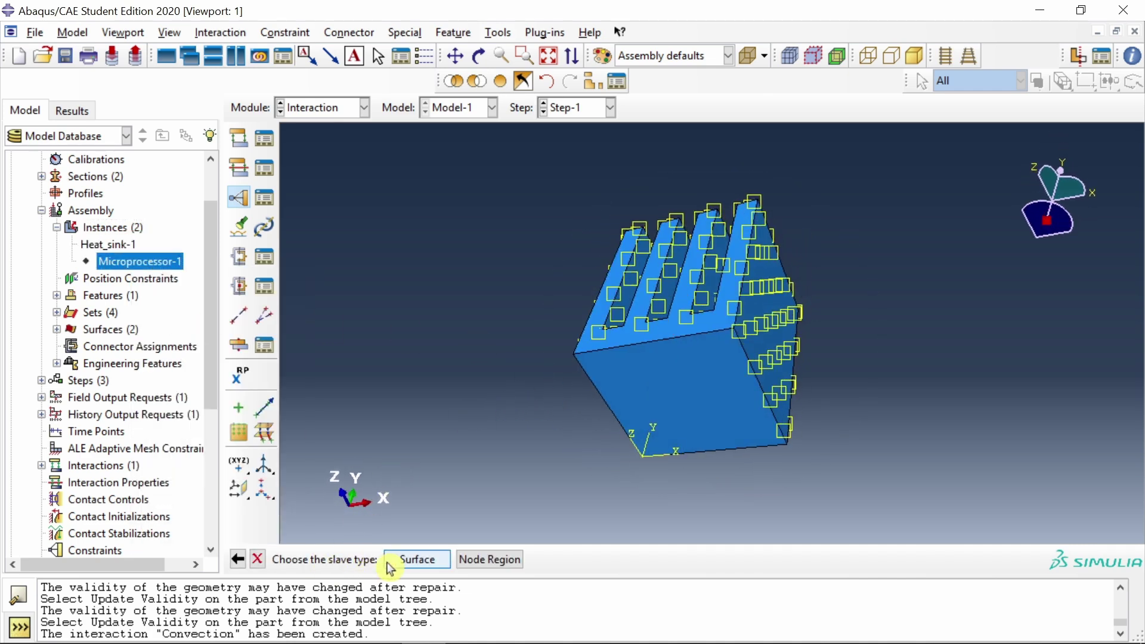
{"action": "left_click", "coordinate": [406, 561]}
{"action": "left_click", "coordinate": [680, 403]}
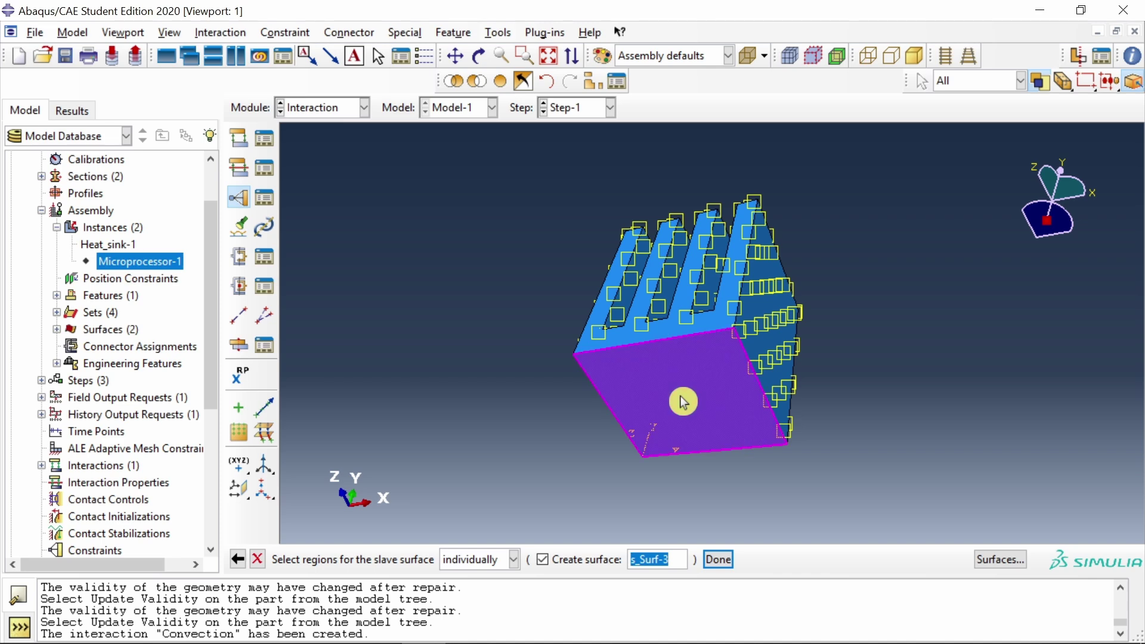
{"action": "middle_click", "coordinate": [480, 355]}
{"action": "left_click", "coordinate": [66, 376]}
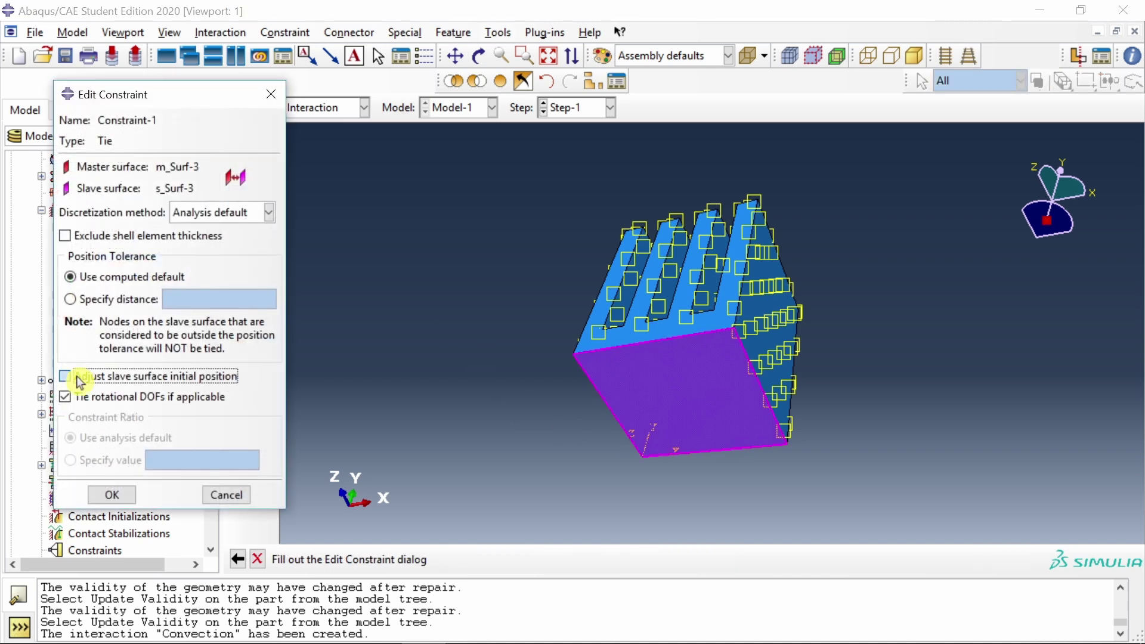
{"action": "left_click", "coordinate": [69, 397]}
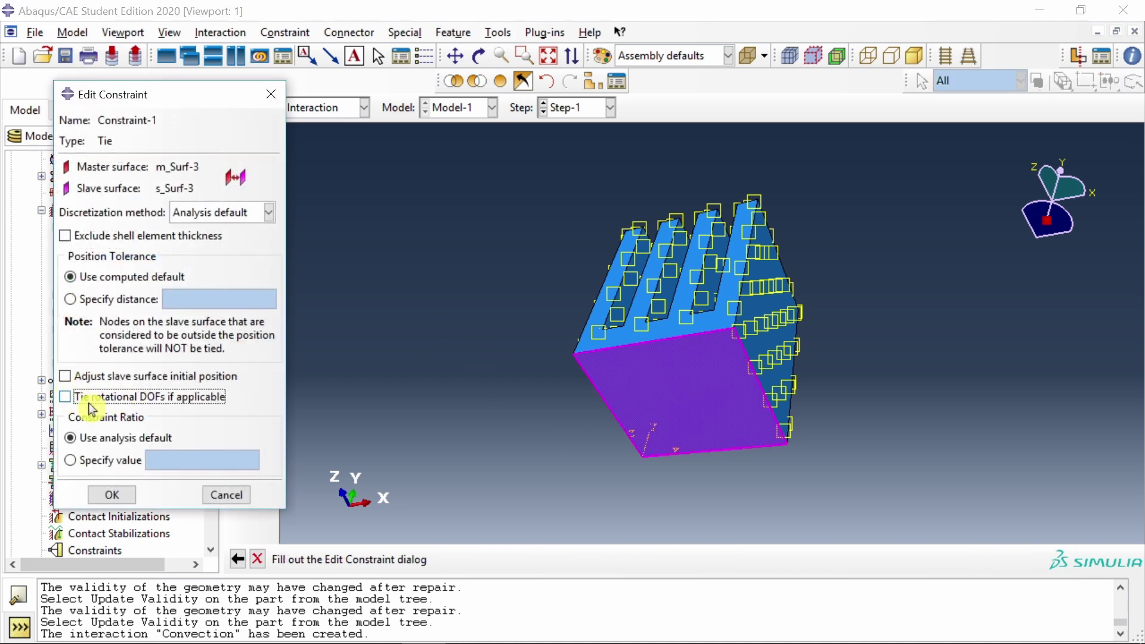
{"action": "left_click", "coordinate": [122, 496]}
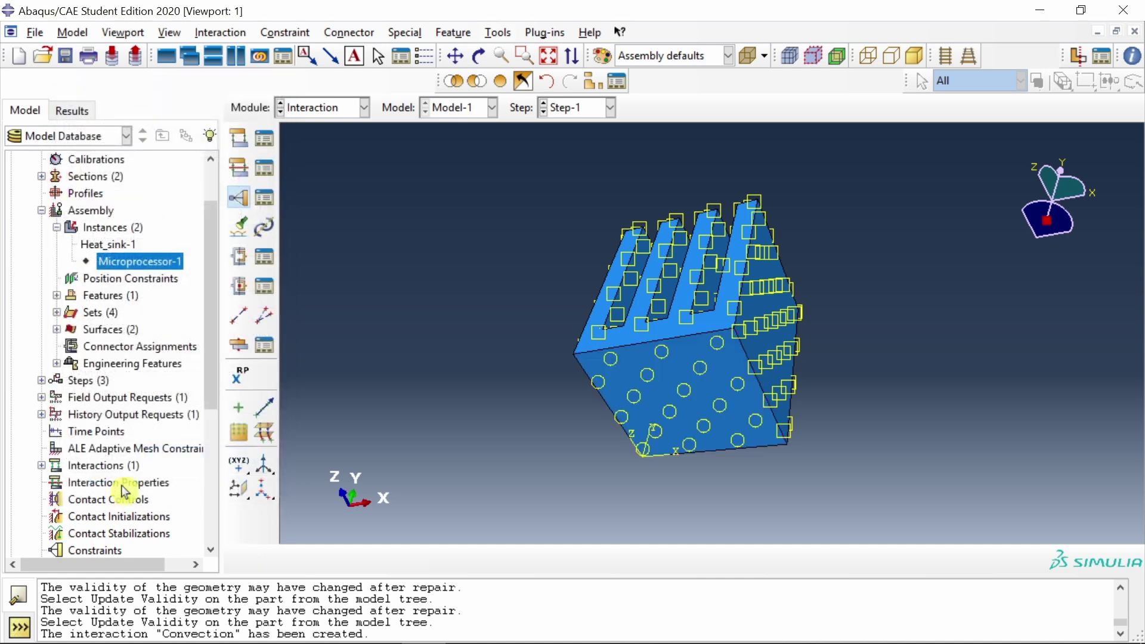
Restore the hidden Microprocessor-1 instance so the complete assembly is displayed.
{"action": "right_click", "coordinate": [132, 268]}
{"action": "left_click", "coordinate": [164, 327]}
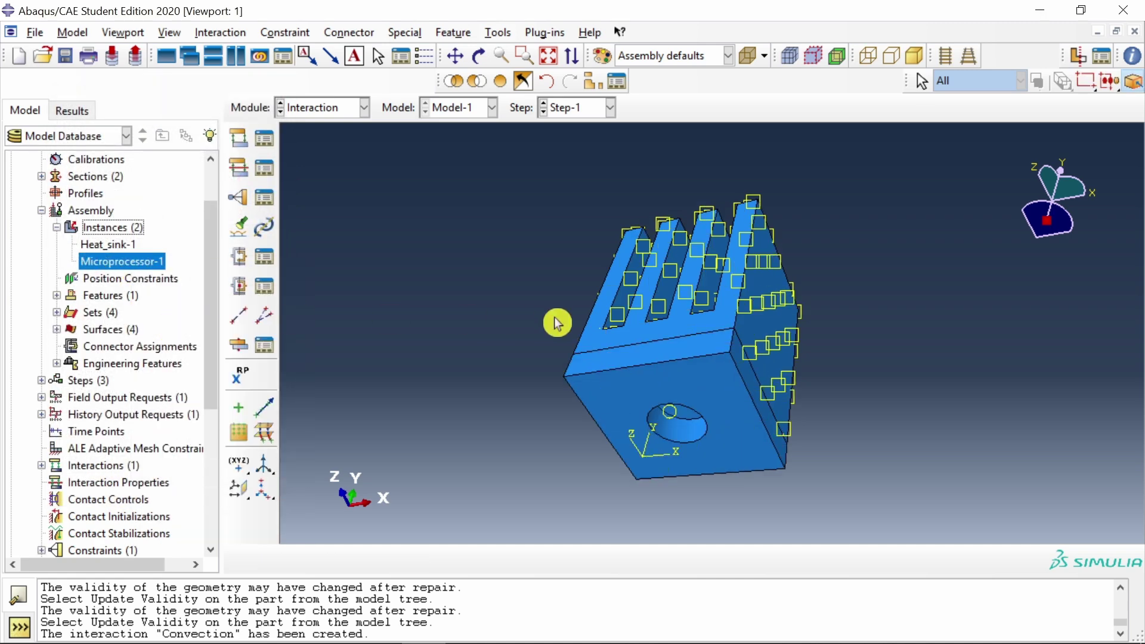
{"action": "left_click_drag", "start_coordinate": [654, 265], "coordinate": [692, 334]}
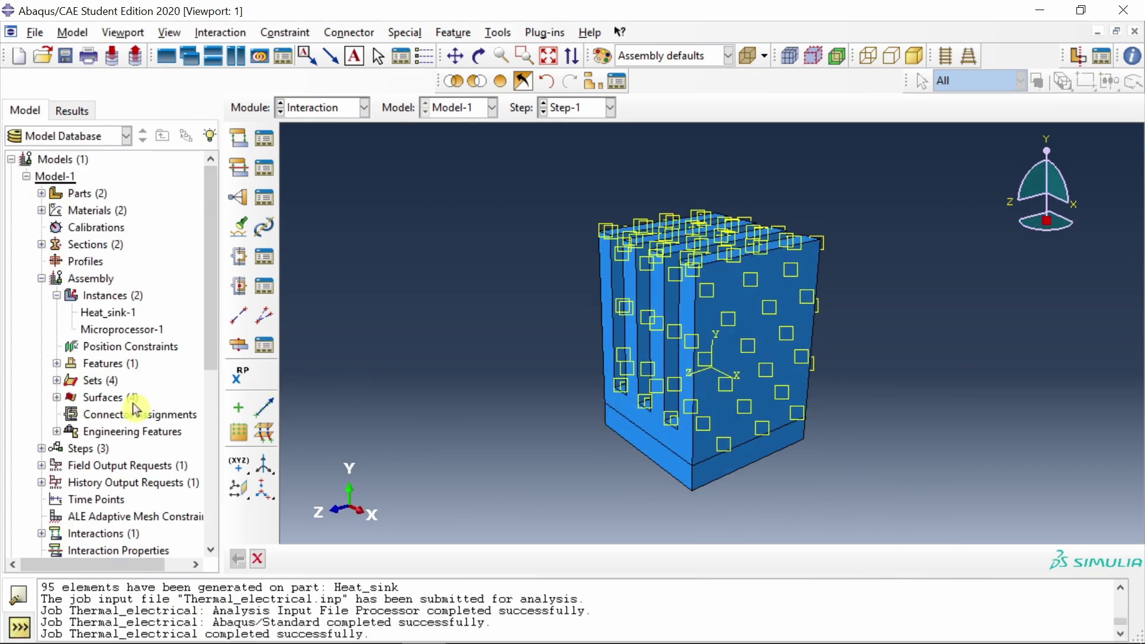
Add ECD, electrical current per unit area, to the F-Output-1 field output request, check the selected electrical and thermal variables, and save it.
{"action": "left_click", "coordinate": [41, 466]}
{"action": "double_click", "coordinate": [92, 484]}
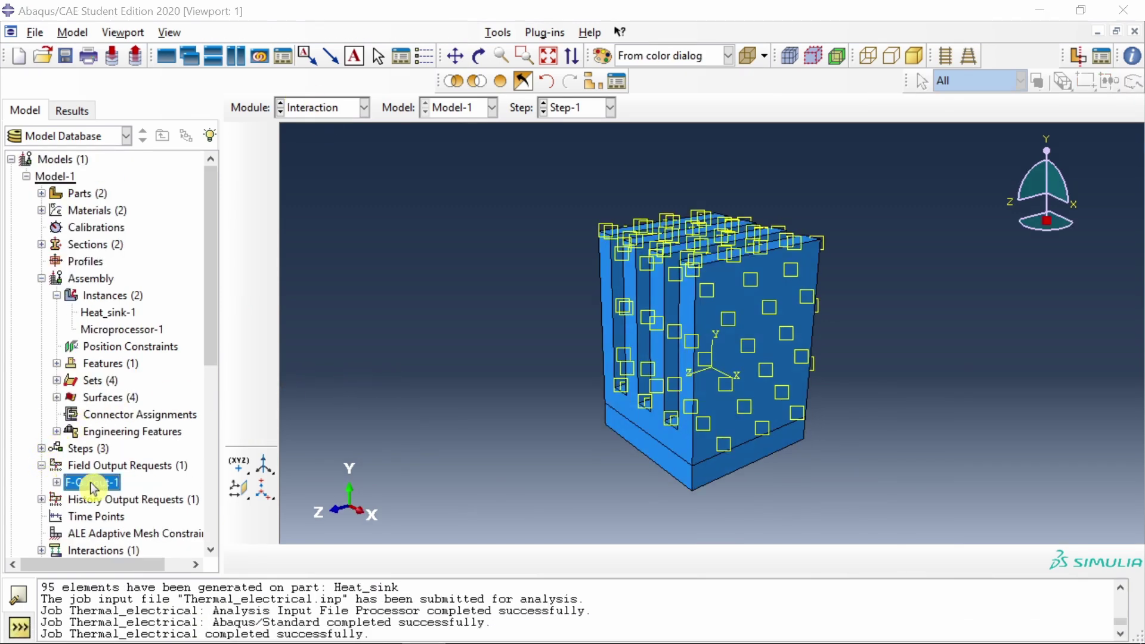
{"action": "scroll", "coordinate": [102, 393], "scroll_direction": "down", "scroll_amount": 1}
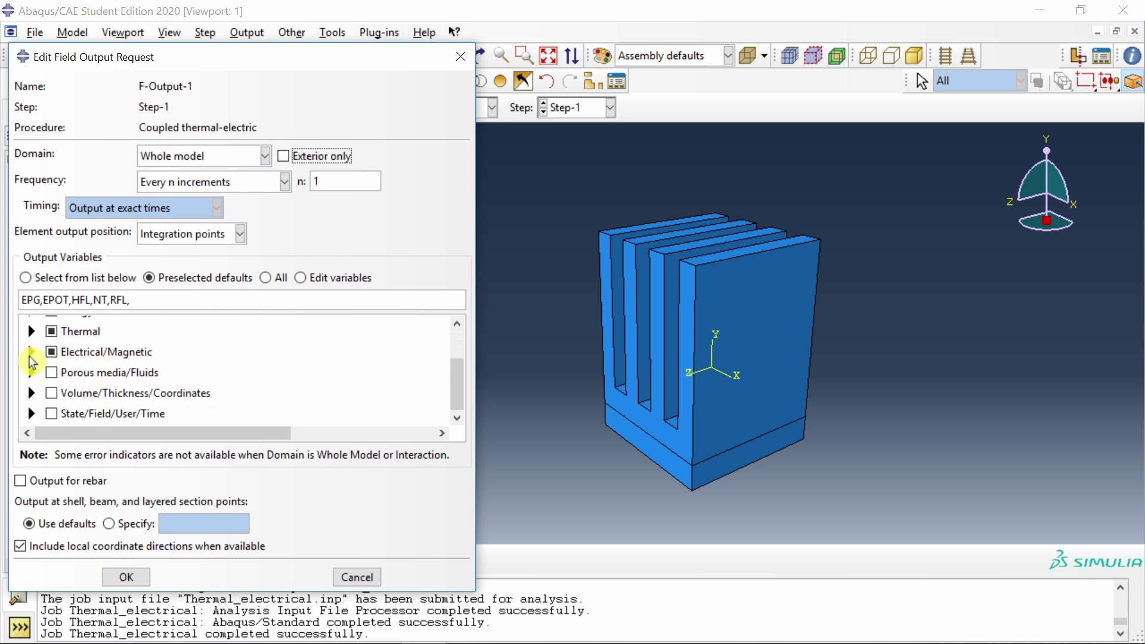
{"action": "left_click", "coordinate": [31, 353]}
{"action": "scroll", "coordinate": [65, 387], "scroll_direction": "down", "scroll_amount": 3}
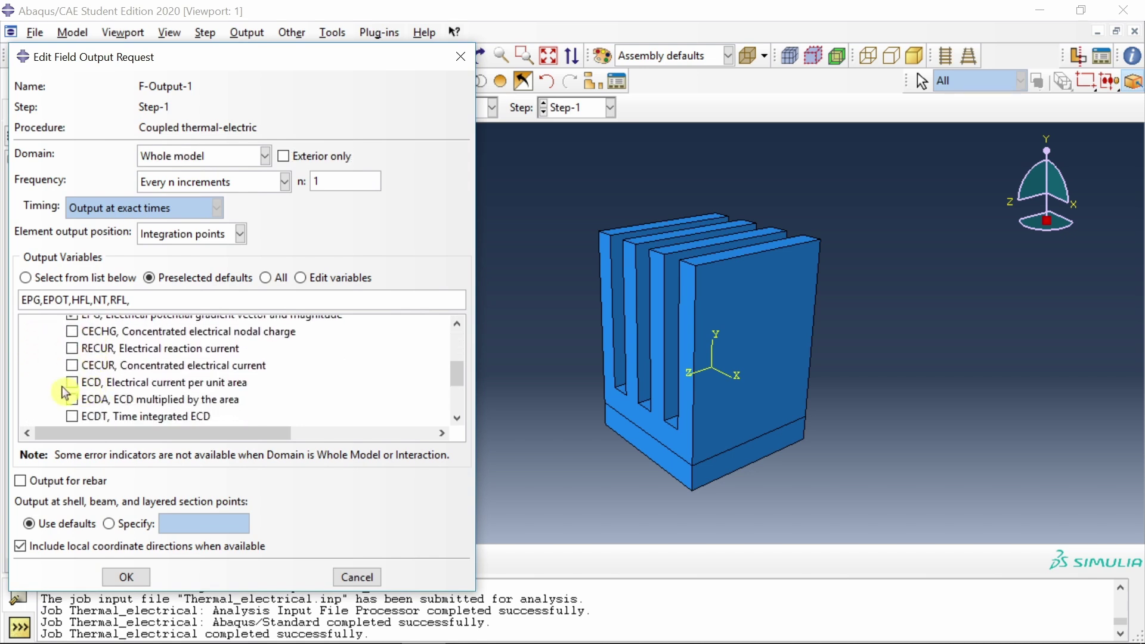
{"action": "left_click", "coordinate": [72, 383]}
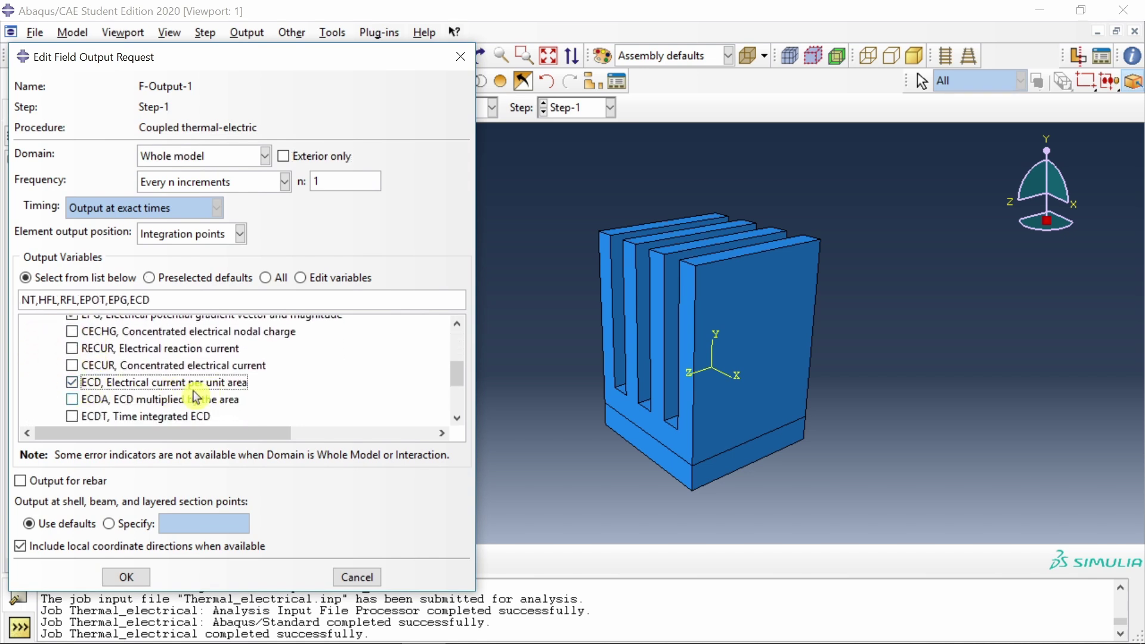
{"action": "scroll", "coordinate": [220, 365], "scroll_direction": "up", "scroll_amount": 3}
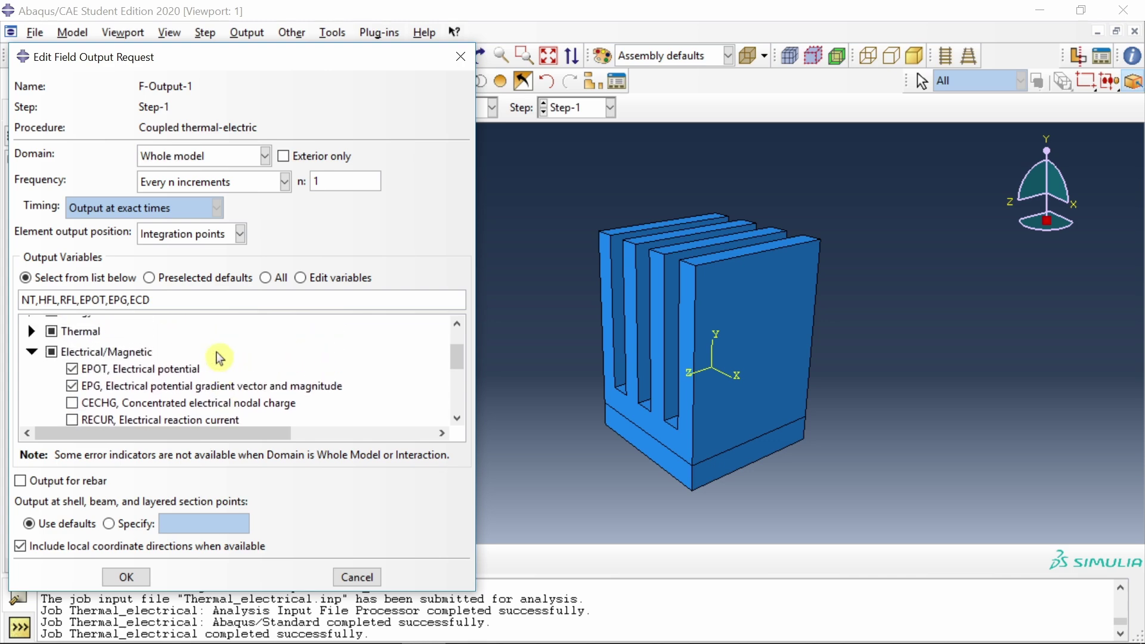
{"action": "scroll", "coordinate": [205, 374], "scroll_direction": "down", "scroll_amount": 5}
{"action": "scroll", "coordinate": [169, 390], "scroll_direction": "up", "scroll_amount": 1}
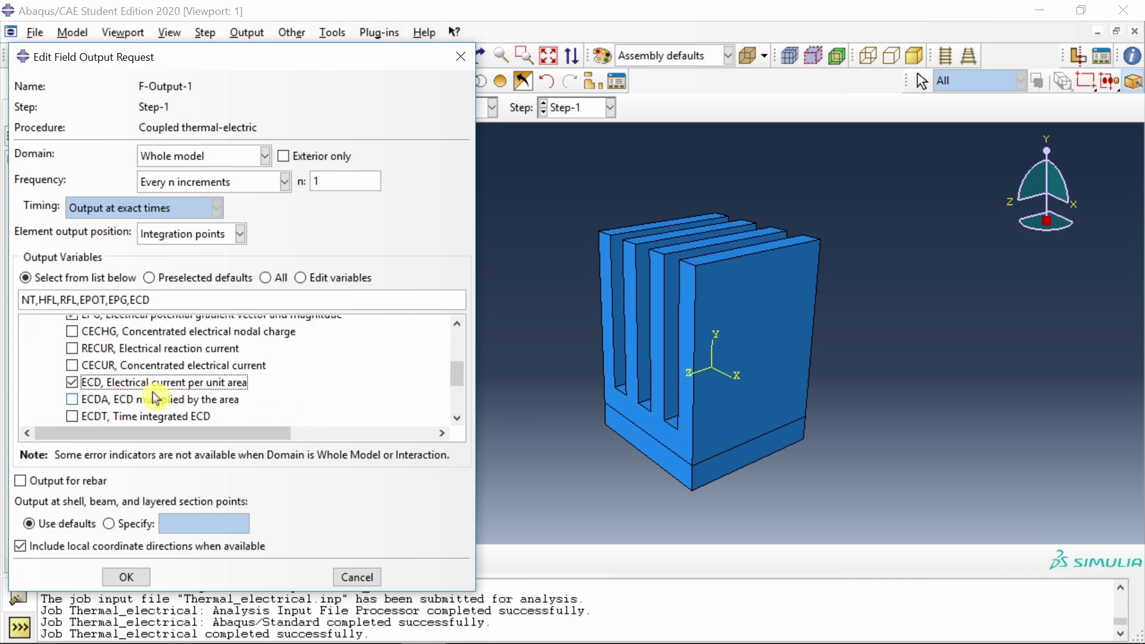
{"action": "scroll", "coordinate": [199, 391], "scroll_direction": "up", "scroll_amount": 2}
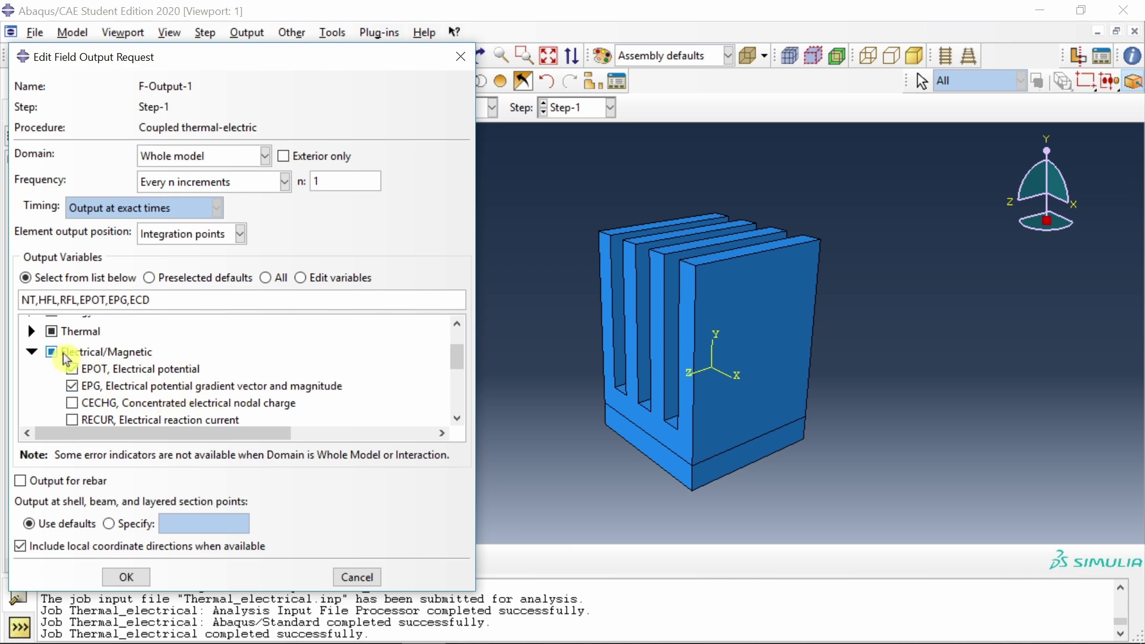
{"action": "left_click", "coordinate": [31, 331]}
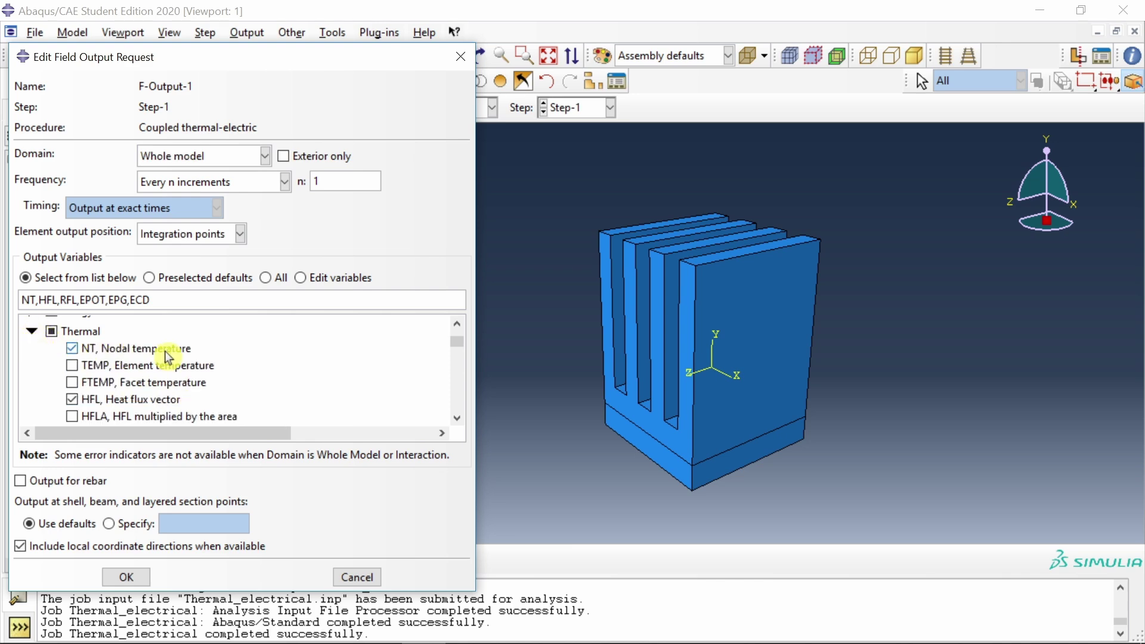
{"action": "left_click", "coordinate": [126, 578]}
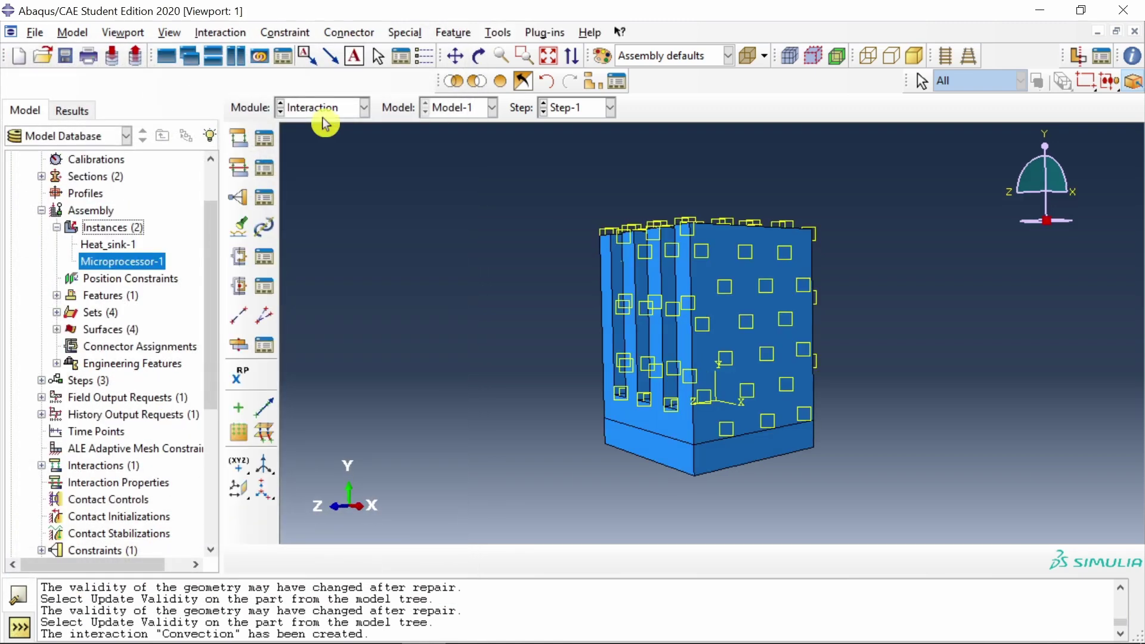
Switch to the Mesh module, display the Heat_sink part, and set its mesh controls to the Tet element shape.
{"action": "left_click", "coordinate": [323, 109]}
{"action": "left_click", "coordinate": [332, 230]}
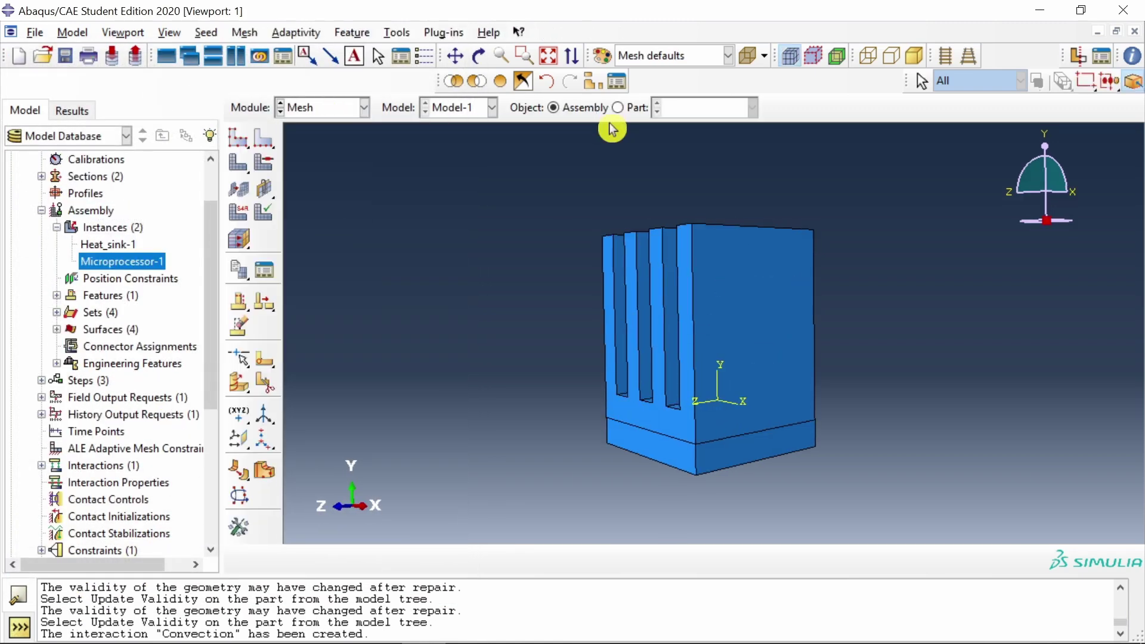
{"action": "left_click", "coordinate": [618, 116]}
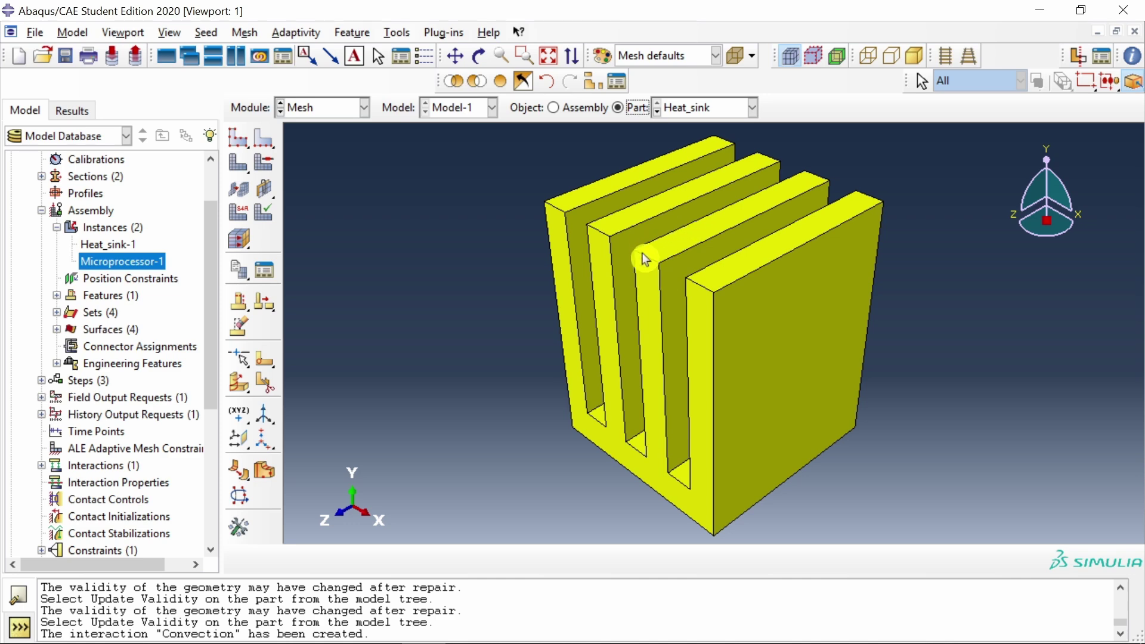
{"action": "left_click", "coordinate": [249, 32]}
{"action": "left_click", "coordinate": [271, 53]}
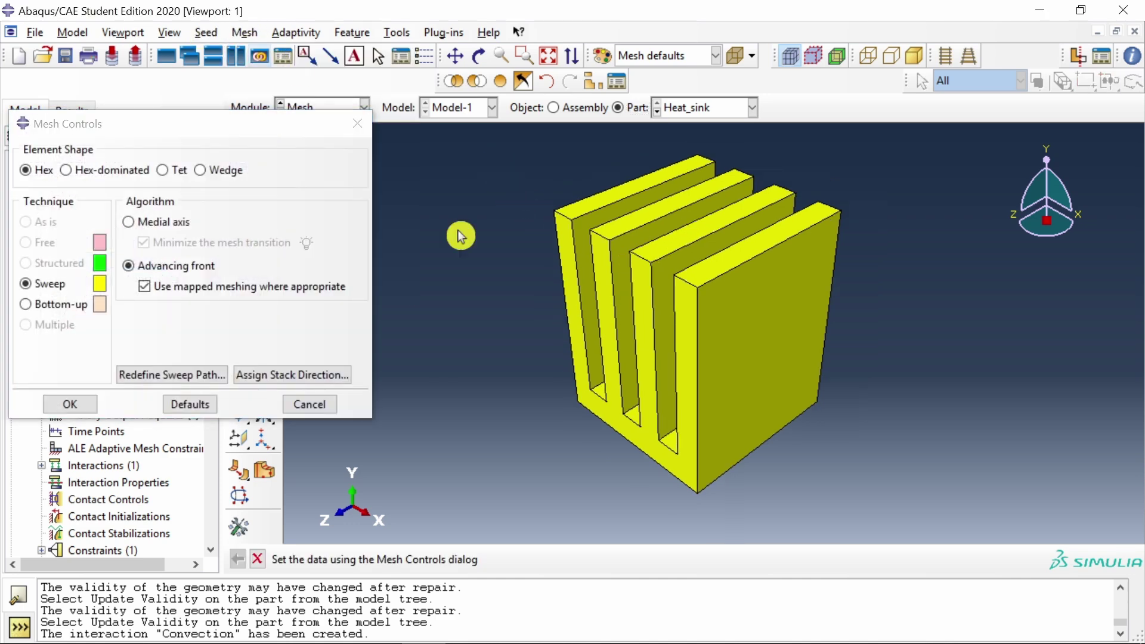
{"action": "left_click", "coordinate": [164, 173]}
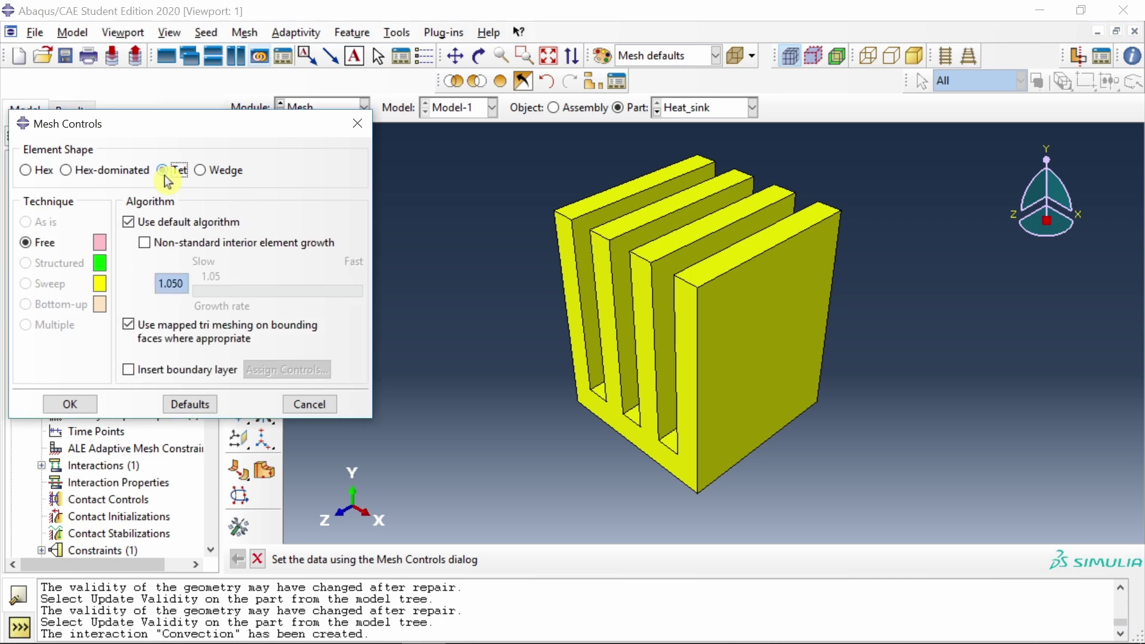
{"action": "left_click", "coordinate": [67, 405]}
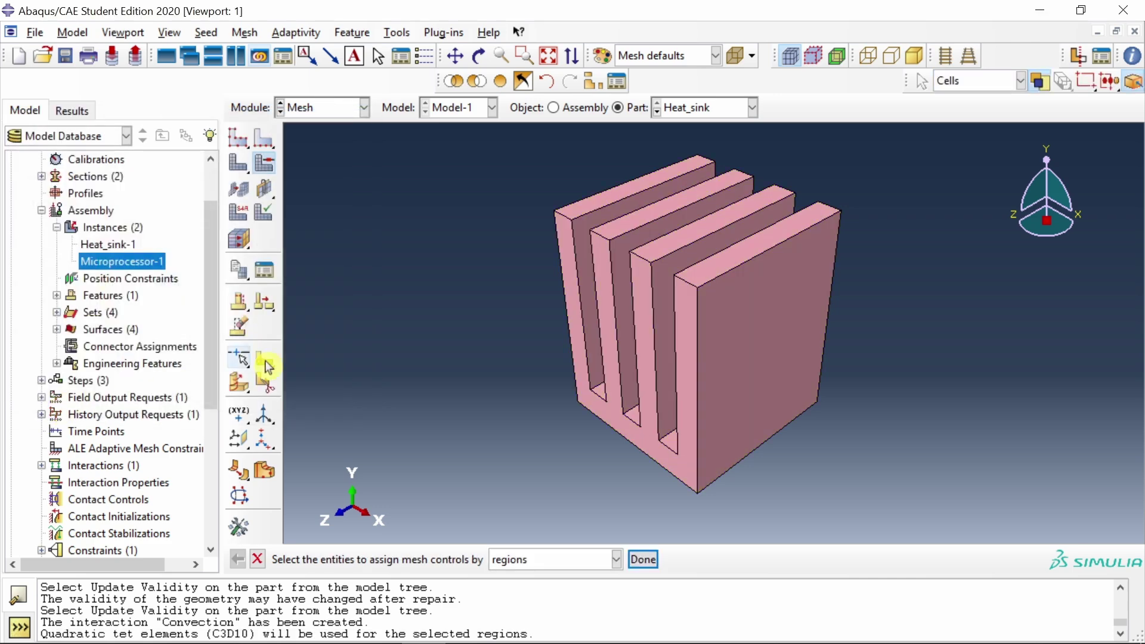
Assign the Standard, quadratic Heat Transfer element type to the whole heat sink.
{"action": "left_click", "coordinate": [242, 33]}
{"action": "left_click", "coordinate": [272, 87]}
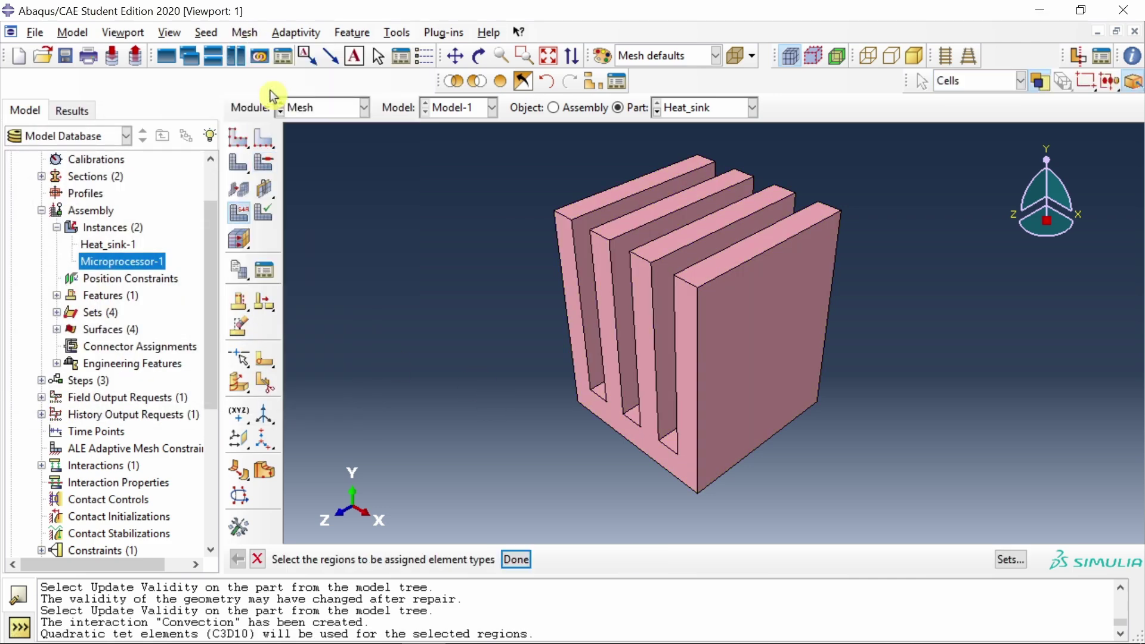
{"action": "left_click", "coordinate": [634, 285]}
{"action": "middle_click", "coordinate": [453, 247]}
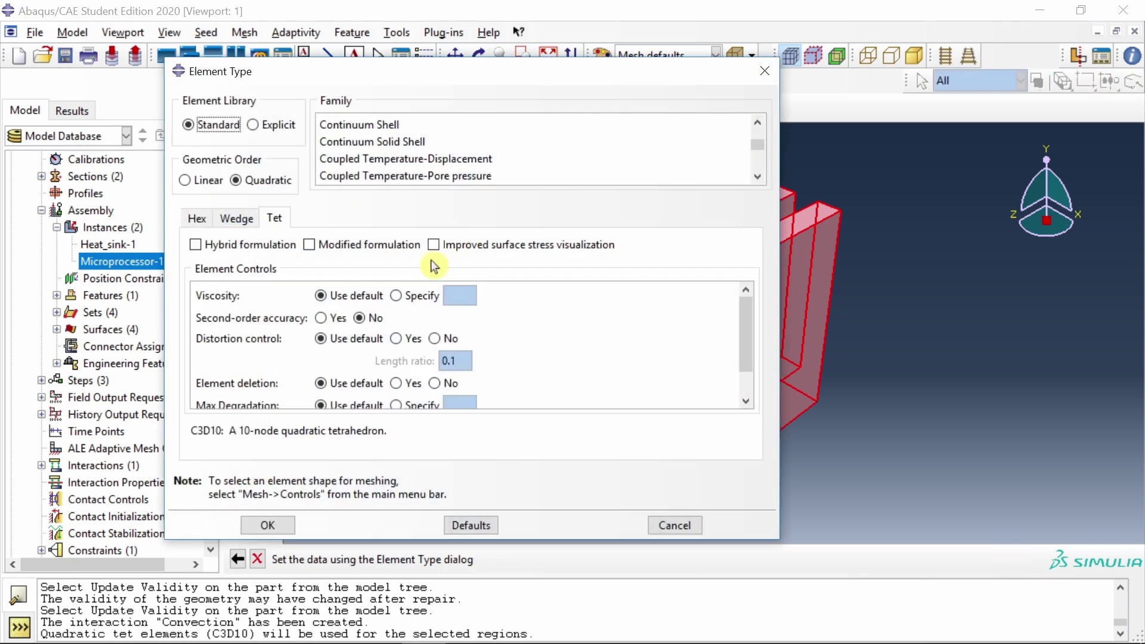
{"action": "left_click_drag", "start_coordinate": [596, 77], "coordinate": [465, 78]}
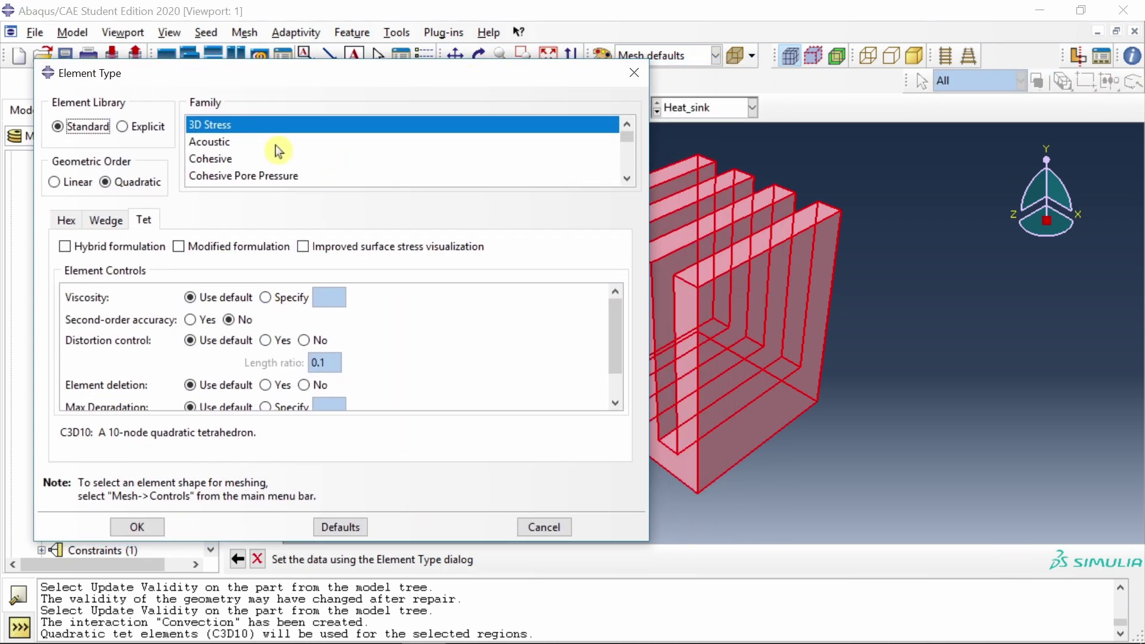
{"action": "scroll", "coordinate": [278, 151], "scroll_direction": "down", "scroll_amount": 2}
{"action": "left_click", "coordinate": [238, 158]}
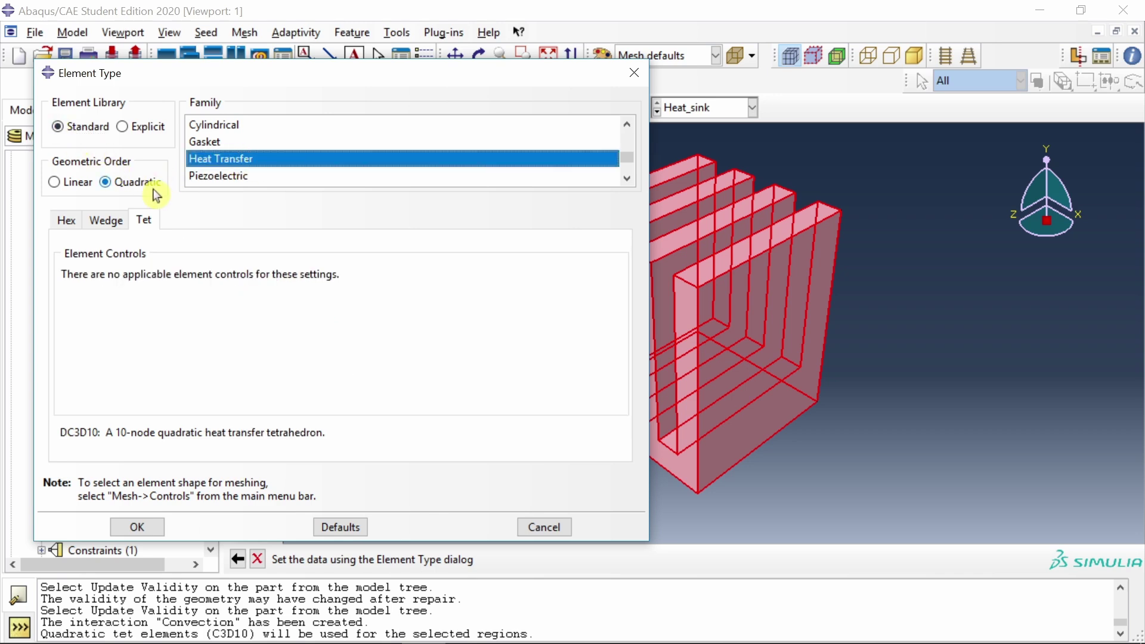
{"action": "left_click", "coordinate": [137, 527]}
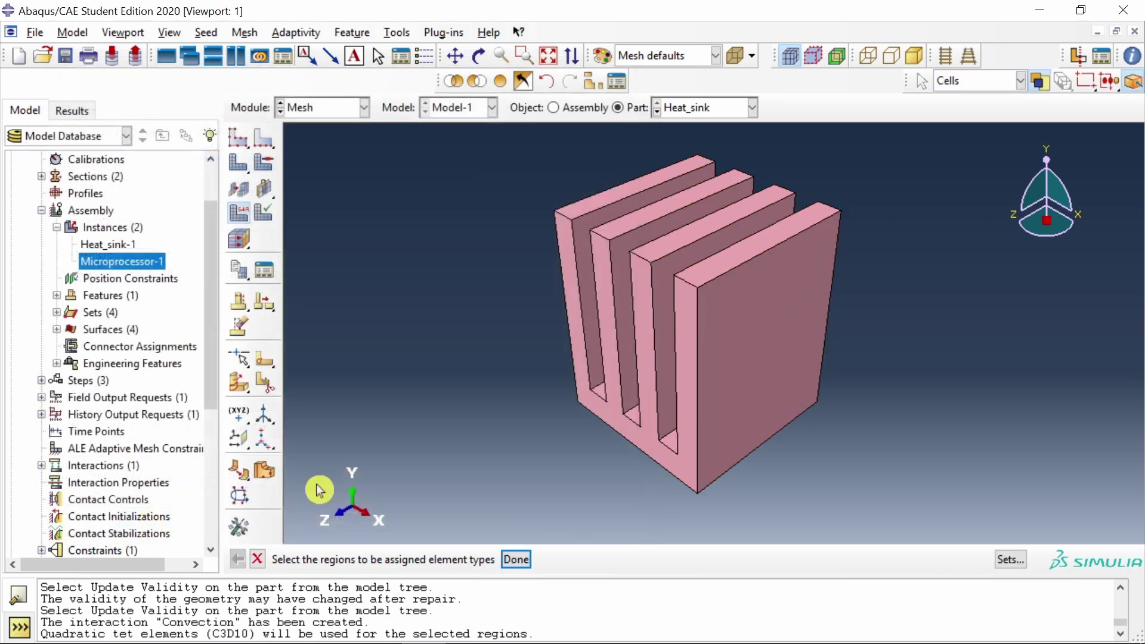
Seed the heat sink with an approximate global size of 0.0035 and generate its mesh.
{"action": "left_click", "coordinate": [237, 140]}
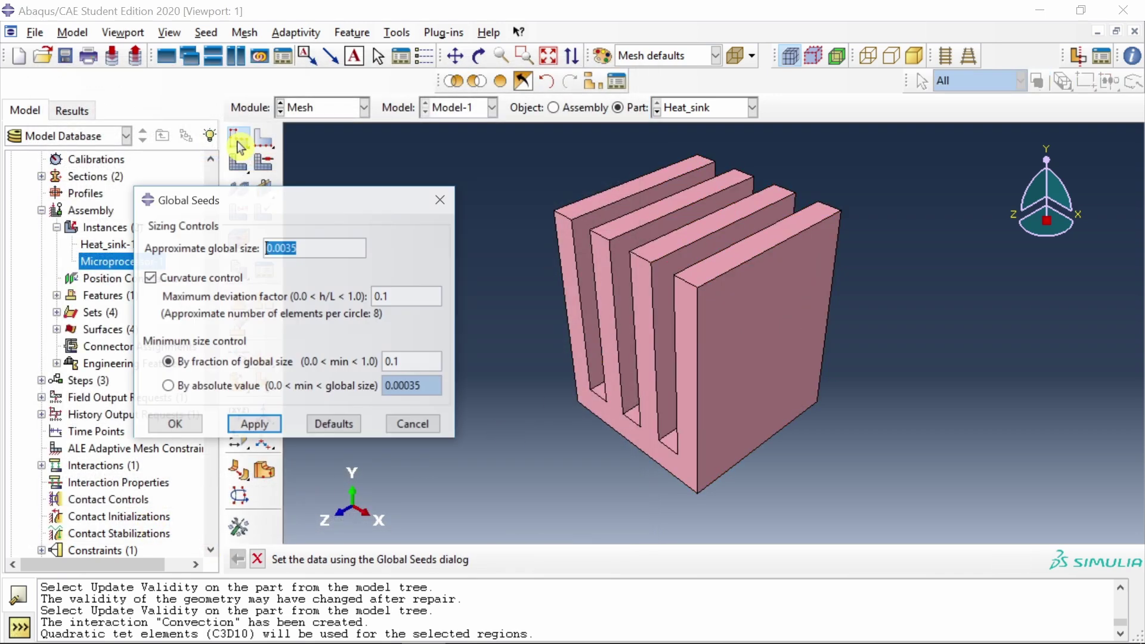
{"action": "left_click", "coordinate": [268, 423]}
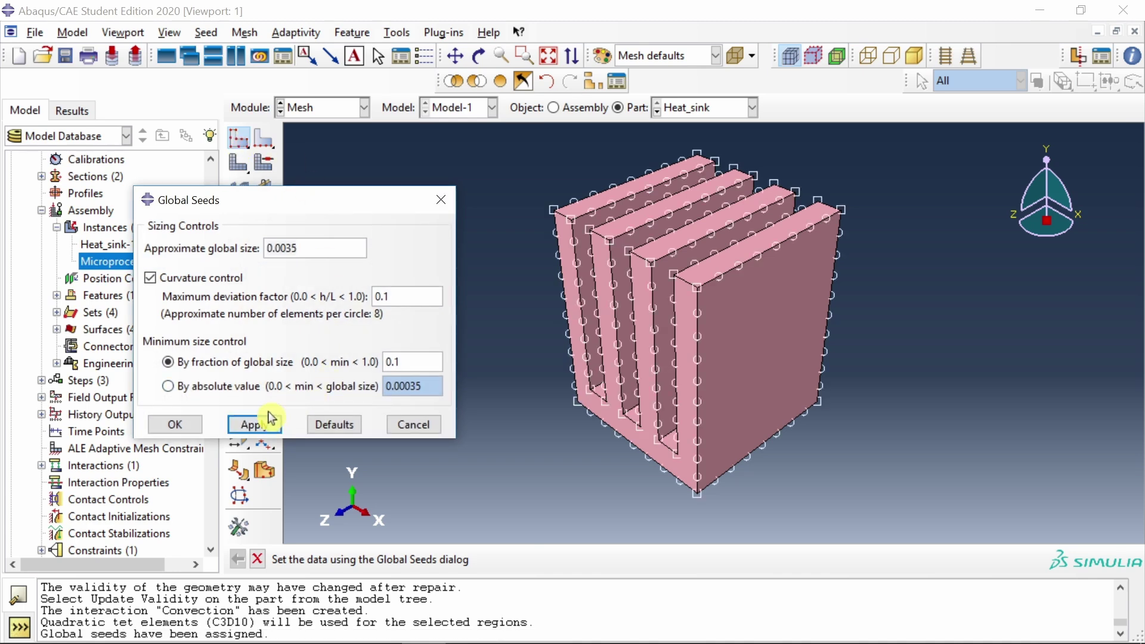
{"action": "left_click", "coordinate": [177, 425]}
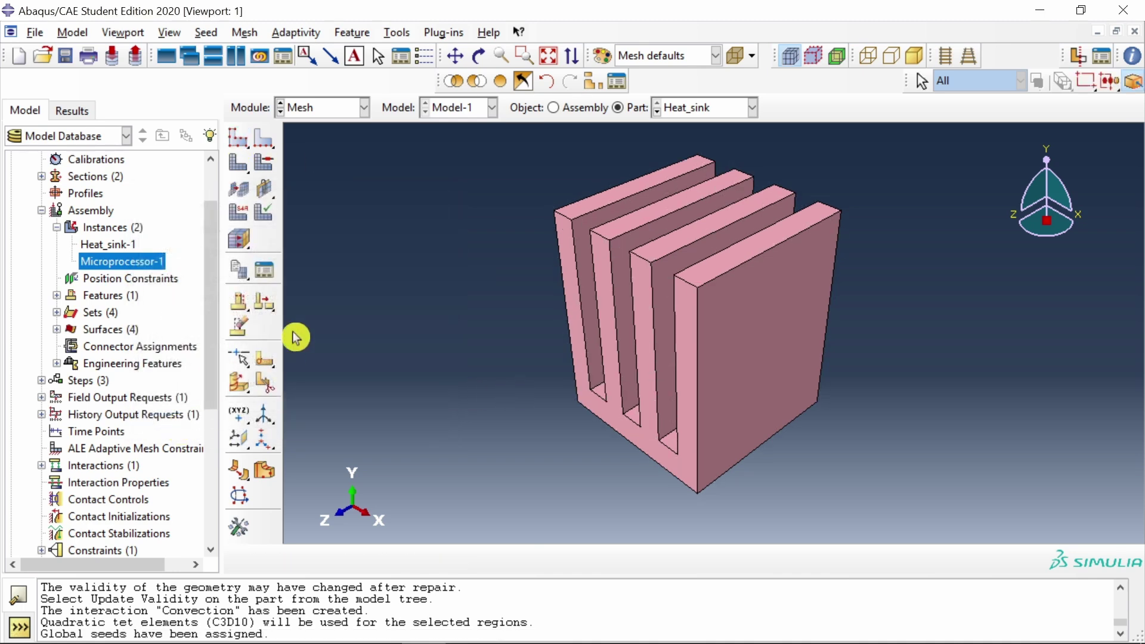
{"action": "left_click", "coordinate": [240, 164]}
{"action": "middle_click", "coordinate": [396, 298]}
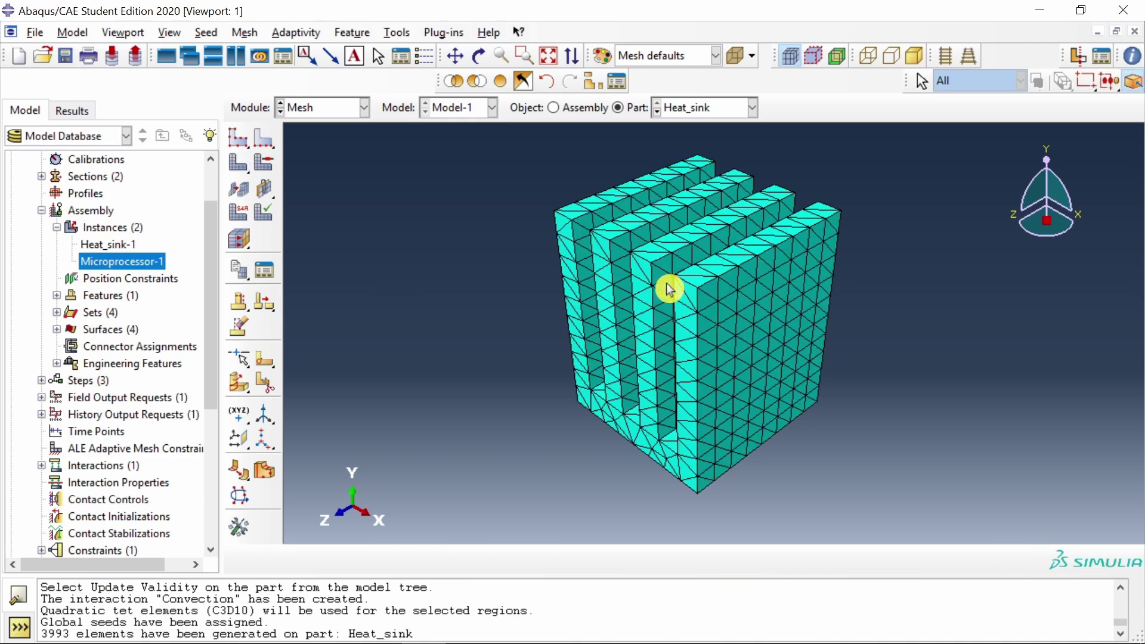
Reseed the heat sink with an approximate global size of 0.0014, deleting the invalidated mesh, and mesh the part again.
{"action": "left_click", "coordinate": [238, 142]}
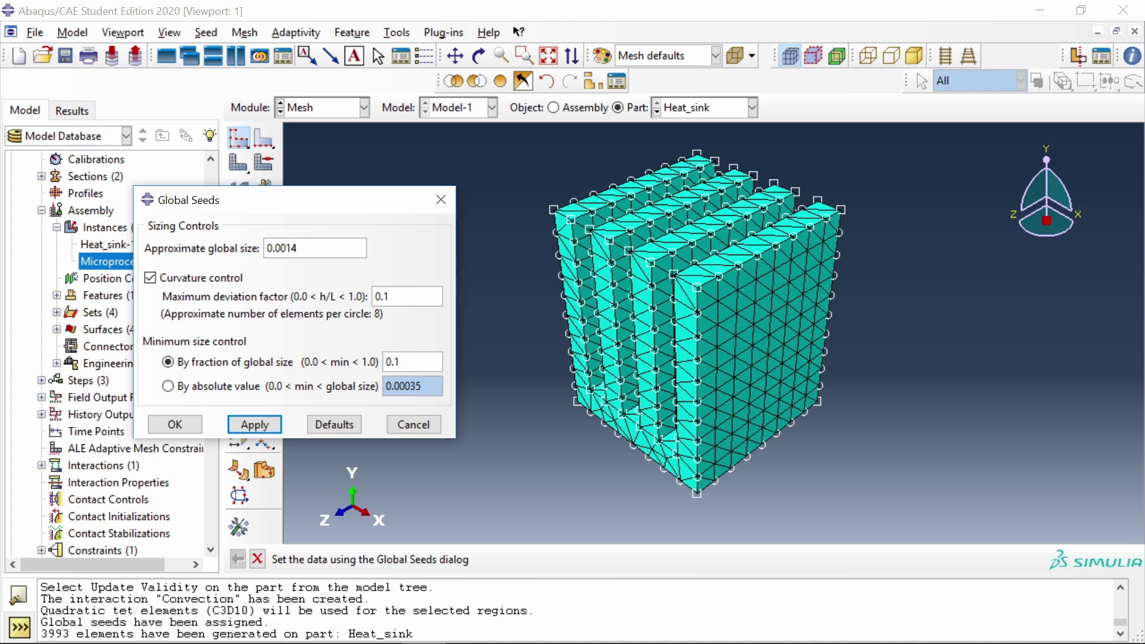
{"action": "left_click", "coordinate": [250, 426]}
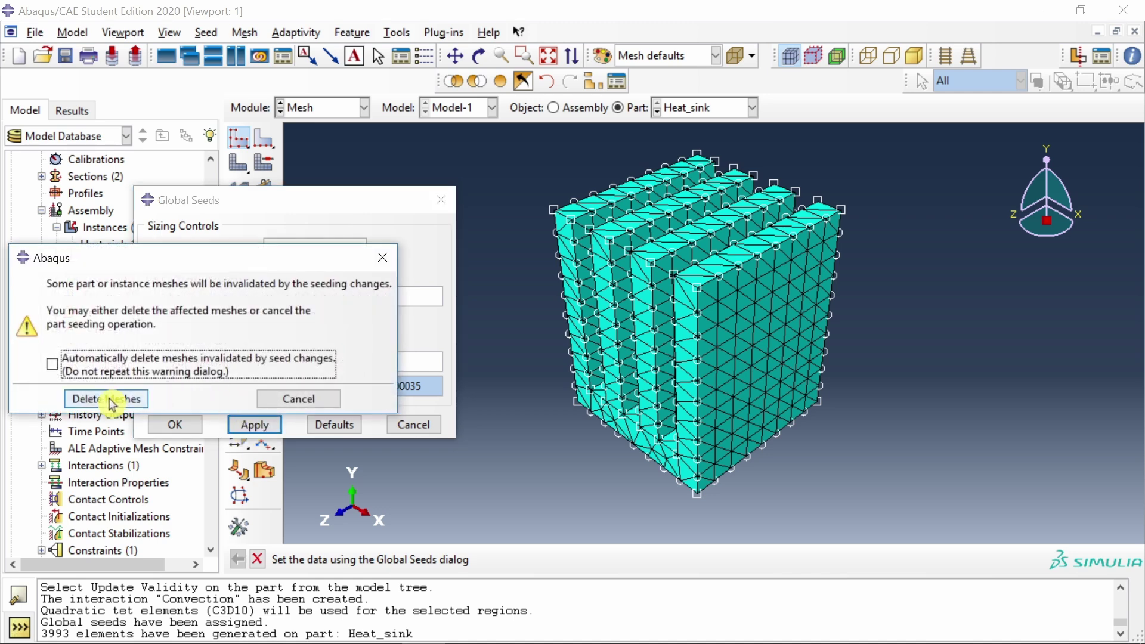
{"action": "left_click", "coordinate": [140, 397]}
{"action": "left_click", "coordinate": [175, 425]}
{"action": "left_click", "coordinate": [238, 163]}
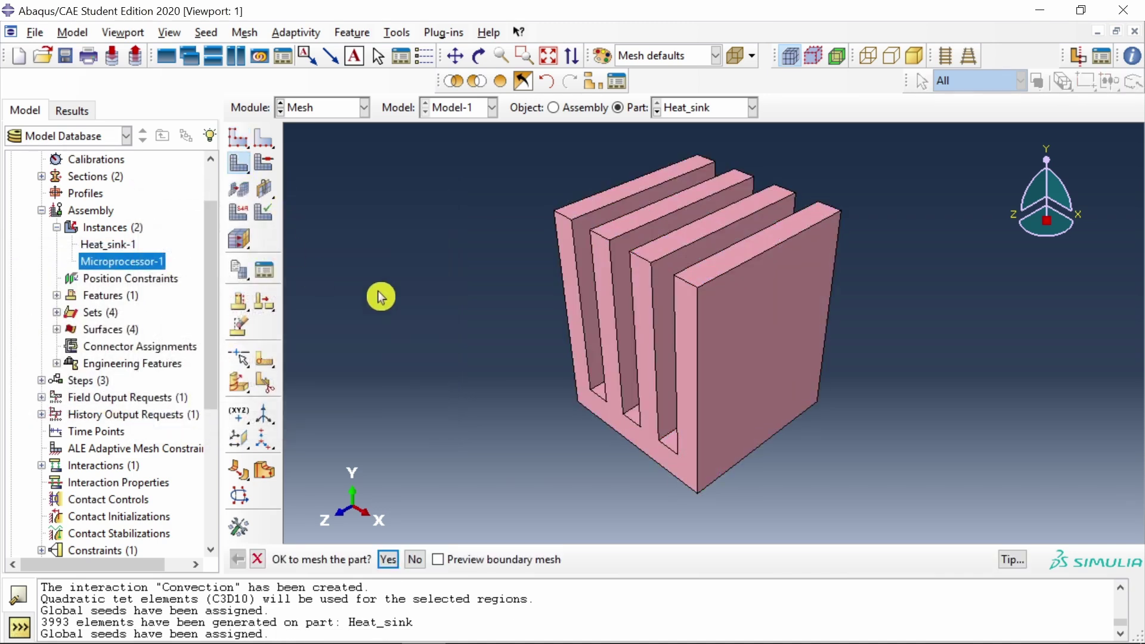
{"action": "middle_click", "coordinate": [393, 298]}
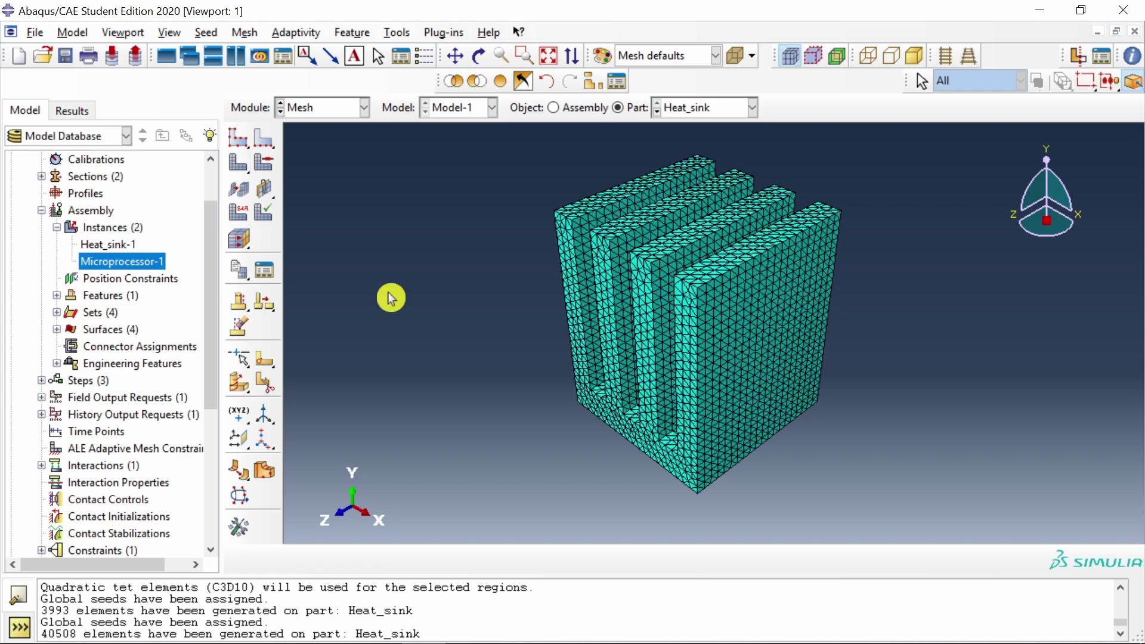
{"action": "scroll", "coordinate": [695, 361], "scroll_direction": "up", "scroll_amount": 5}
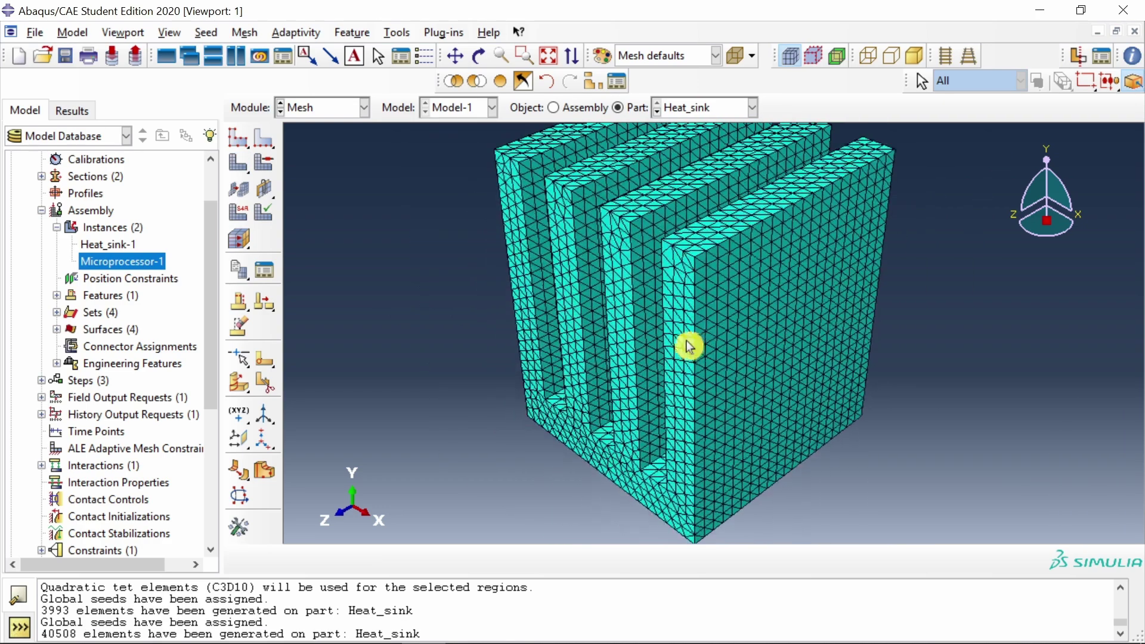
{"action": "scroll", "coordinate": [674, 310], "scroll_direction": "down", "scroll_amount": 4}
Change the displayed part to Microprocessor and set its mesh controls to the Tet element shape.
{"action": "left_click", "coordinate": [680, 109]}
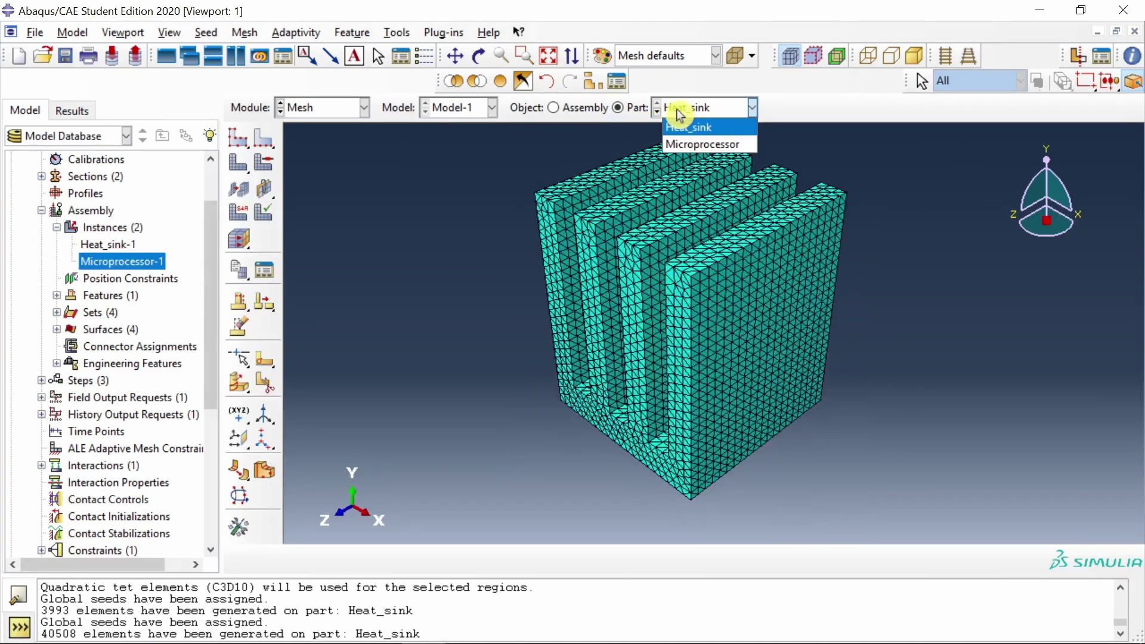
{"action": "left_click", "coordinate": [703, 145]}
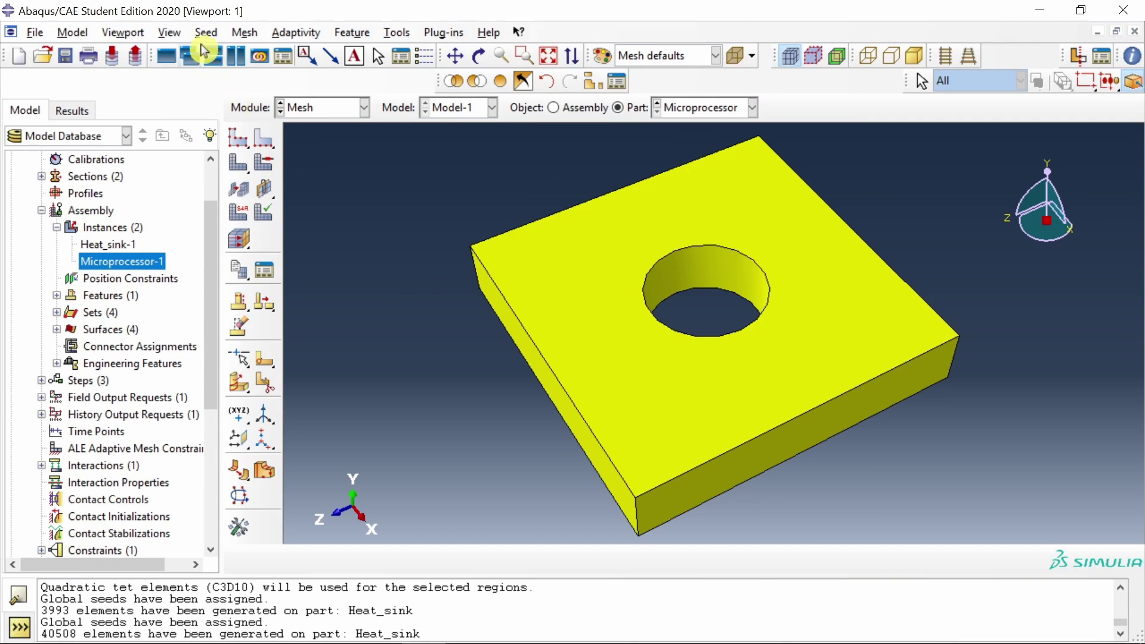
{"action": "left_click", "coordinate": [241, 33]}
{"action": "left_click", "coordinate": [268, 51]}
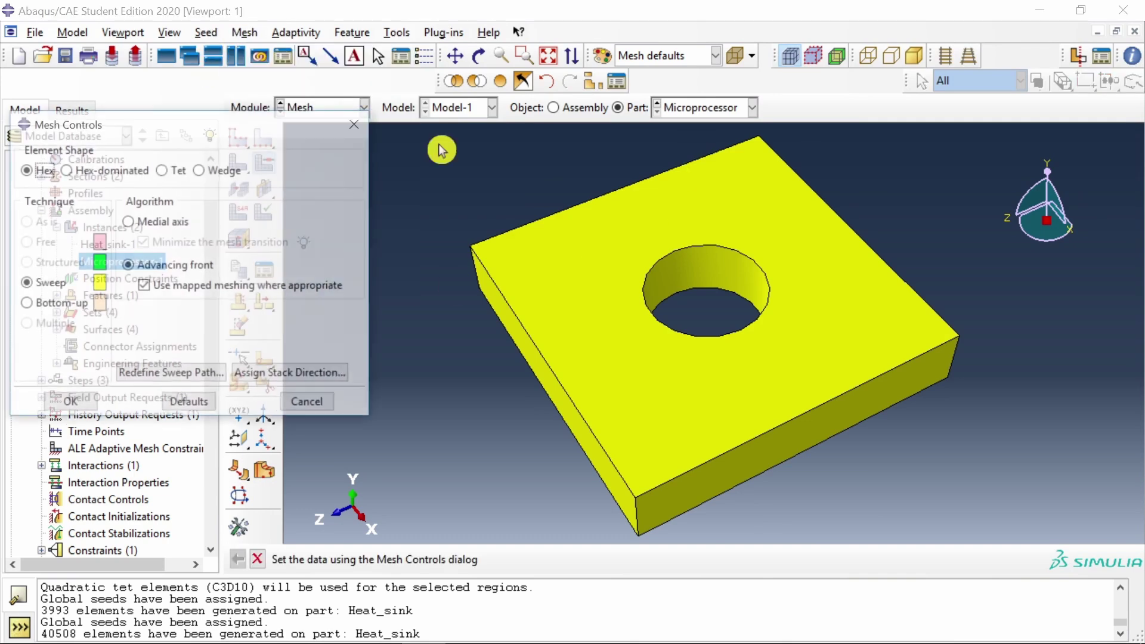
{"action": "left_click", "coordinate": [163, 171]}
{"action": "left_click", "coordinate": [89, 404]}
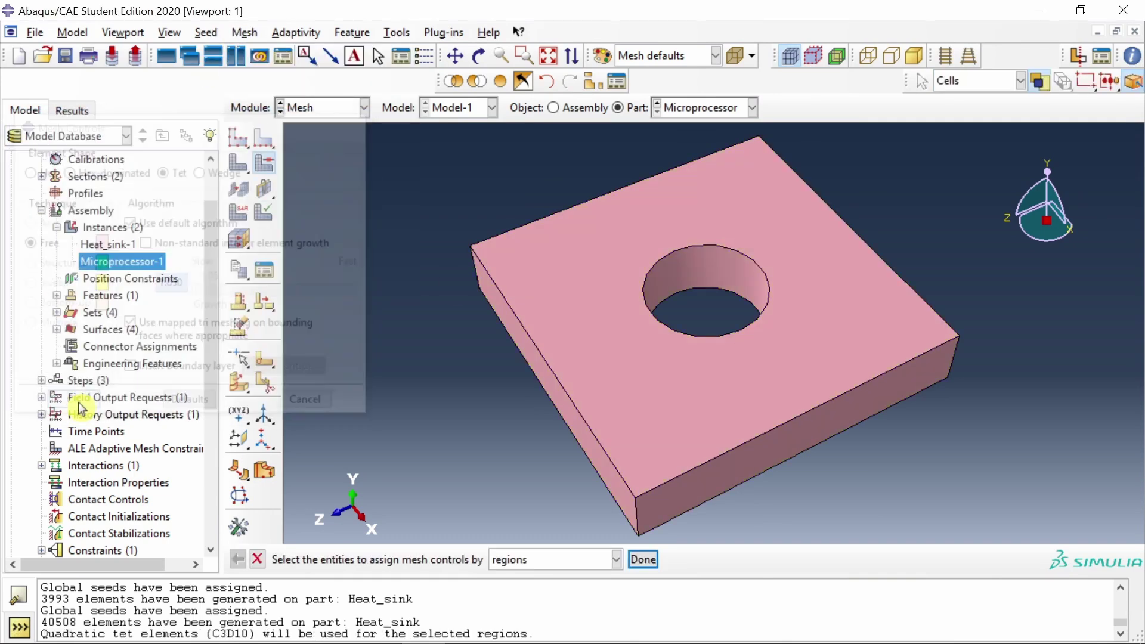
Assign the Standard, quadratic Thermal Electric element type to the whole microprocessor.
{"action": "left_click", "coordinate": [242, 32]}
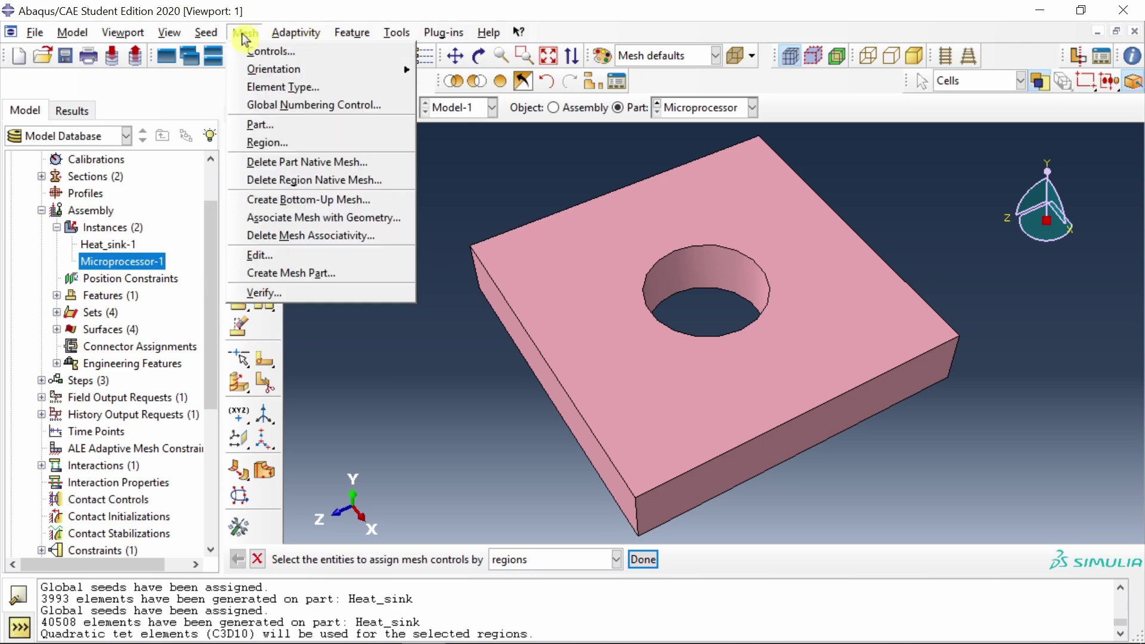
{"action": "left_click", "coordinate": [268, 84]}
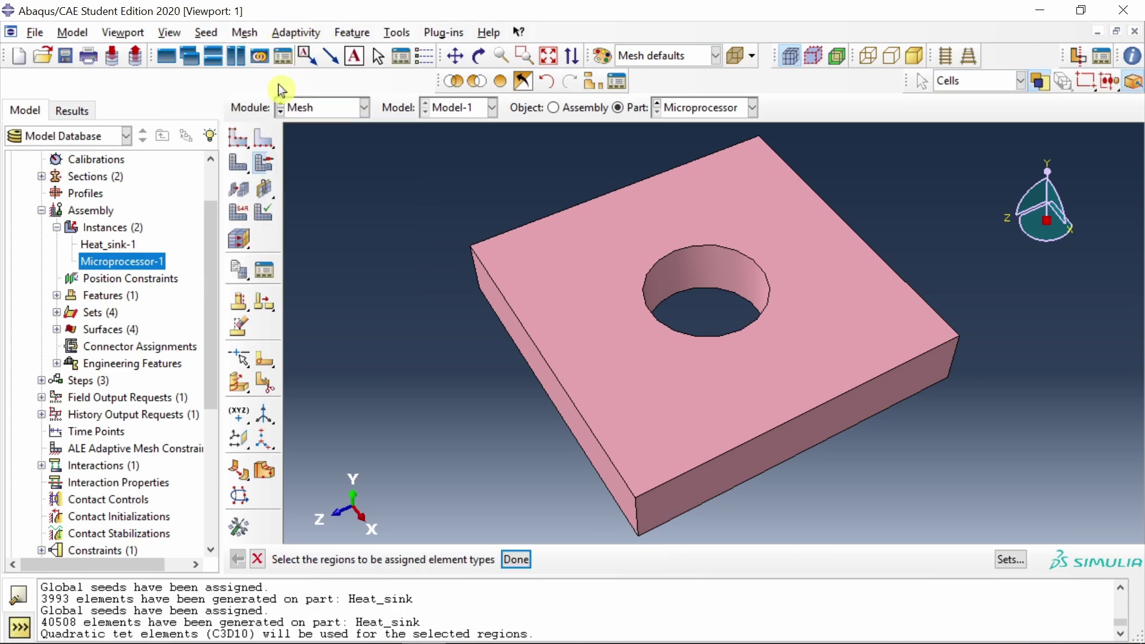
{"action": "left_click", "coordinate": [570, 284]}
{"action": "middle_click", "coordinate": [420, 259]}
{"action": "left_click", "coordinate": [231, 166]}
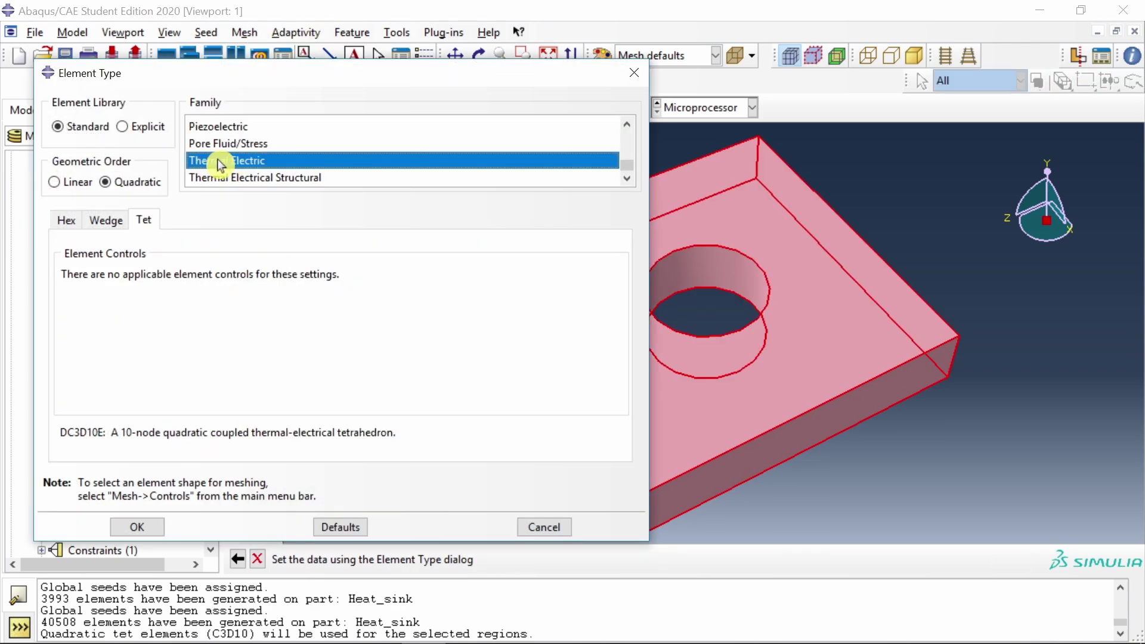
{"action": "left_click", "coordinate": [143, 527]}
Apply global seeds to the microprocessor, generate its mesh, and display the meshed assembly.
{"action": "left_click", "coordinate": [242, 140]}
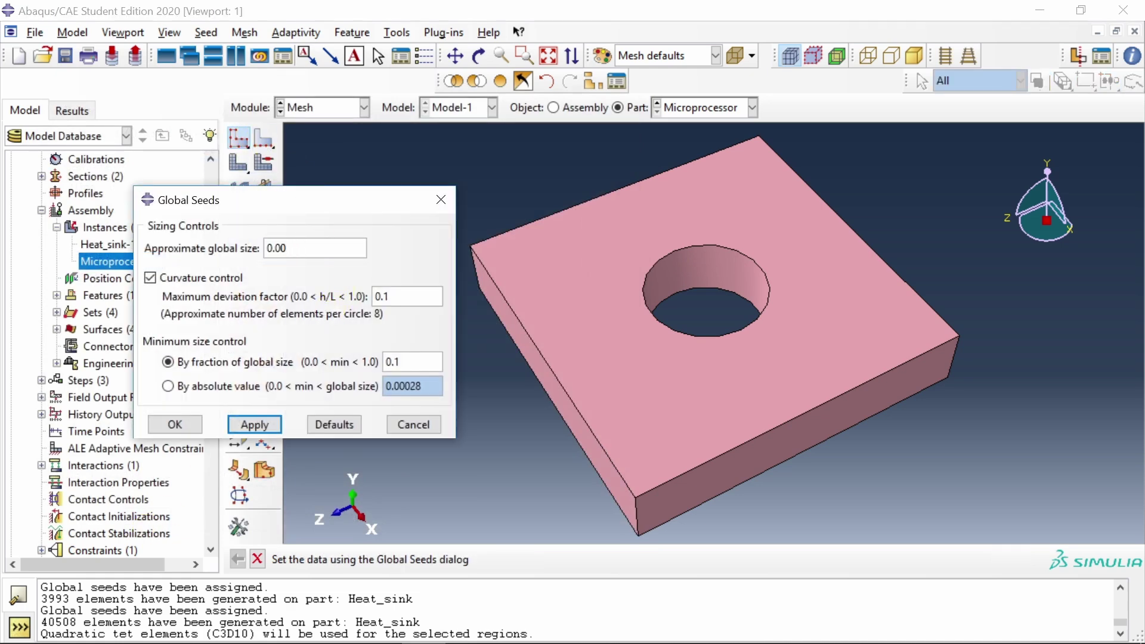
{"action": "left_click", "coordinate": [258, 426]}
{"action": "left_click", "coordinate": [160, 424]}
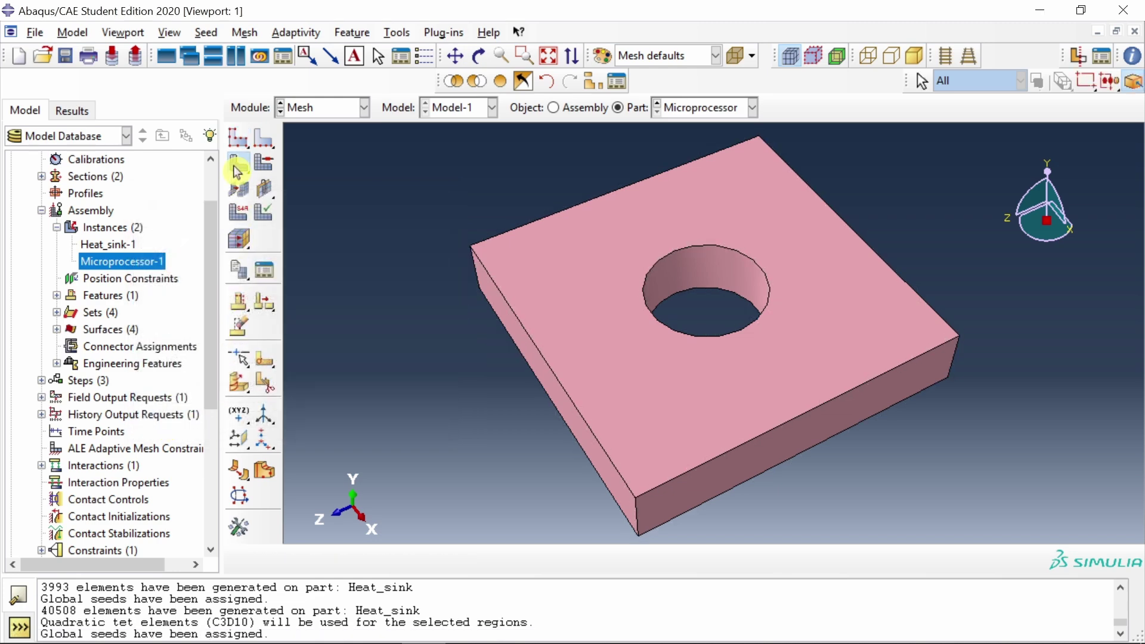
{"action": "left_click", "coordinate": [237, 172]}
{"action": "middle_click", "coordinate": [396, 327]}
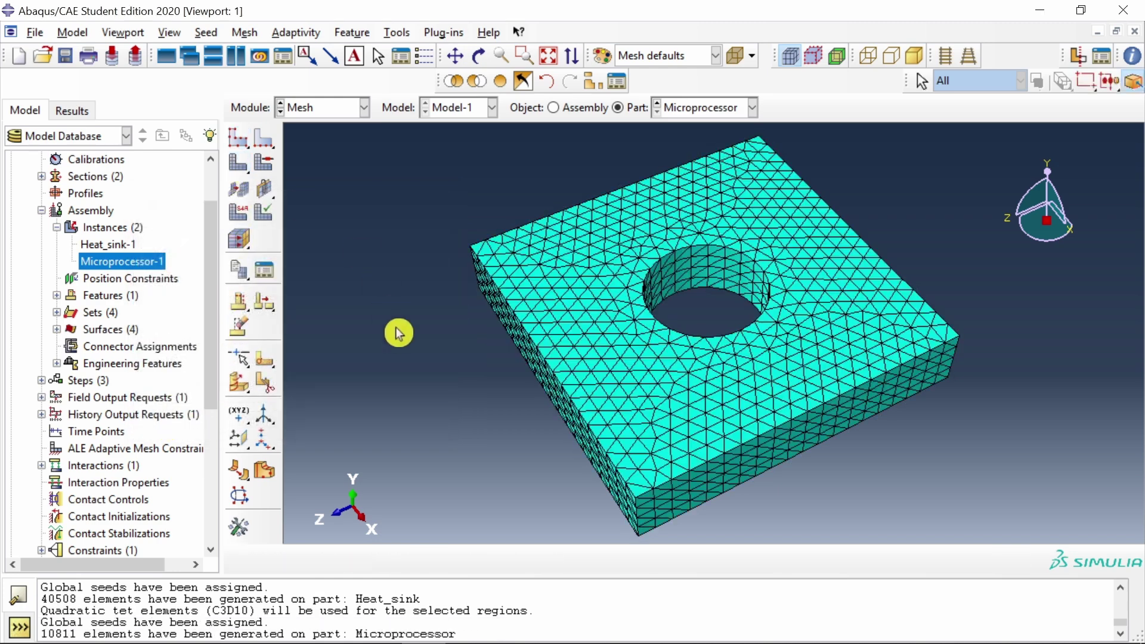
{"action": "left_click", "coordinate": [570, 113]}
{"action": "left_click_drag", "start_coordinate": [685, 370], "coordinate": [729, 394], "text": "ctrl+alt"}
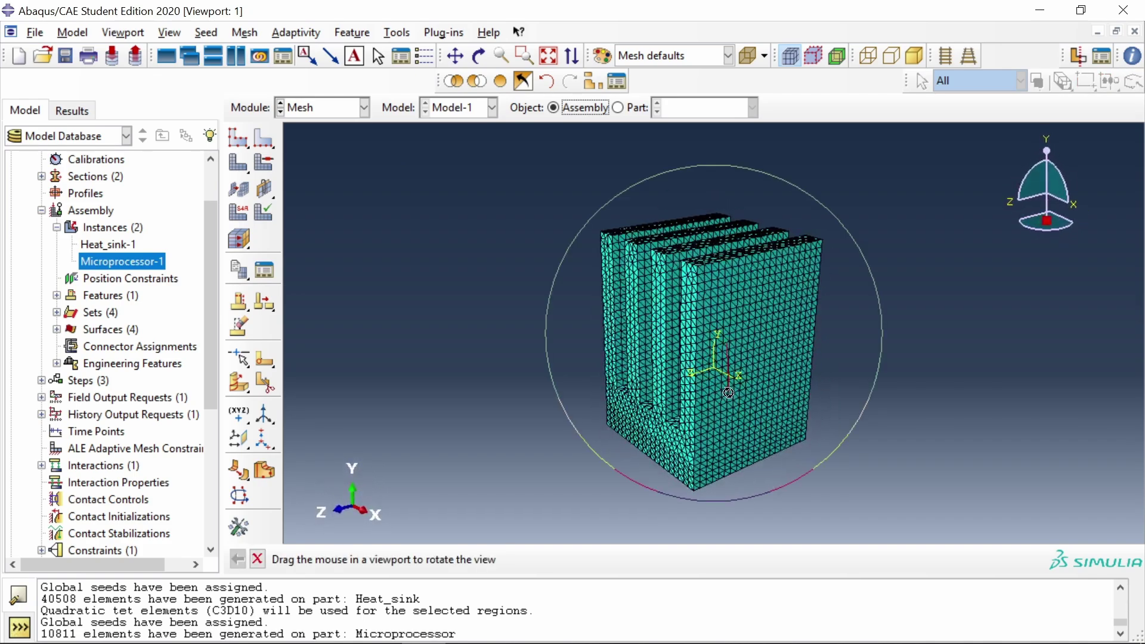
Create a full-analysis job named Thermal_electrical from Model-1, keeping the default job settings.
{"action": "scroll", "coordinate": [123, 491], "scroll_direction": "down", "scroll_amount": 5}
{"action": "double_click", "coordinate": [63, 498]}
{"action": "type", "text": "Thermal_elec"}
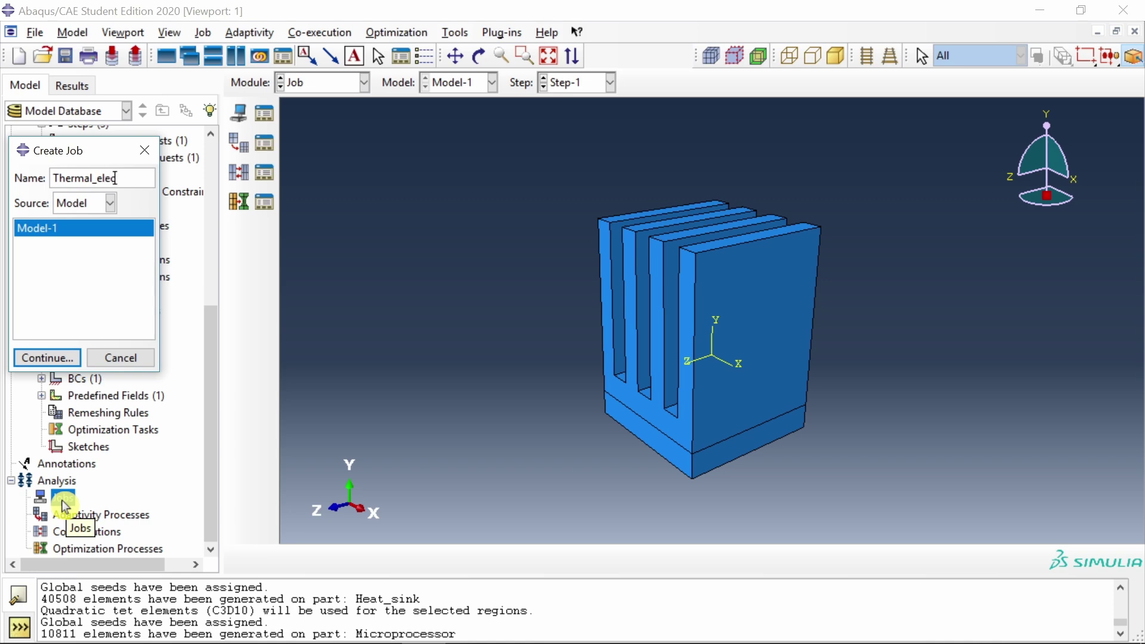
{"action": "type", "text": "trical"}
{"action": "left_click", "coordinate": [36, 358]}
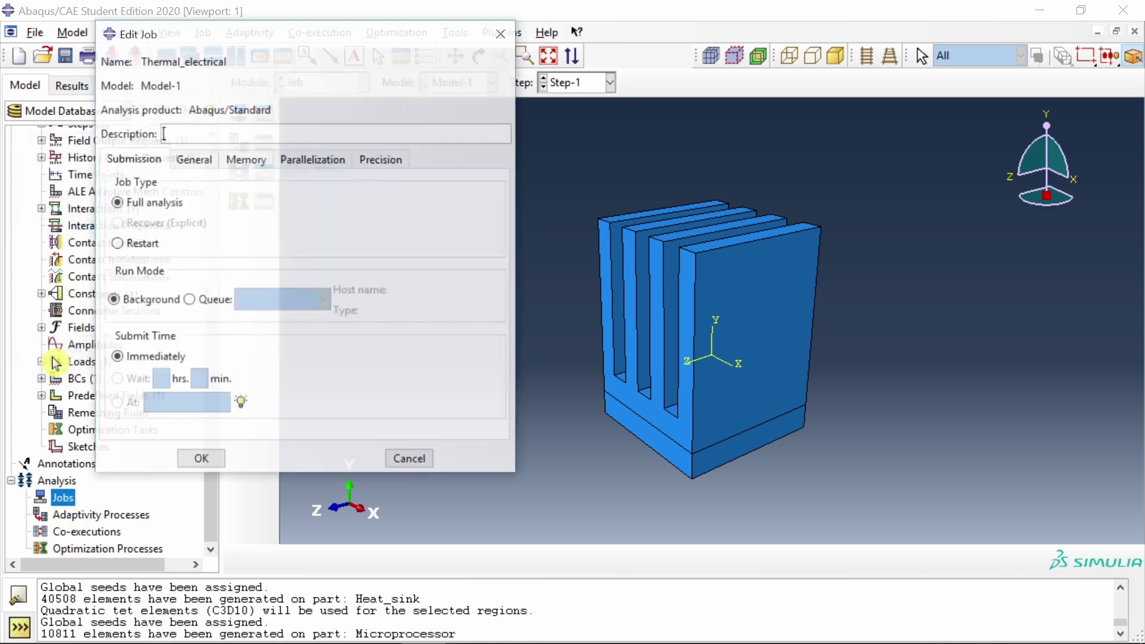
{"action": "left_click", "coordinate": [197, 462]}
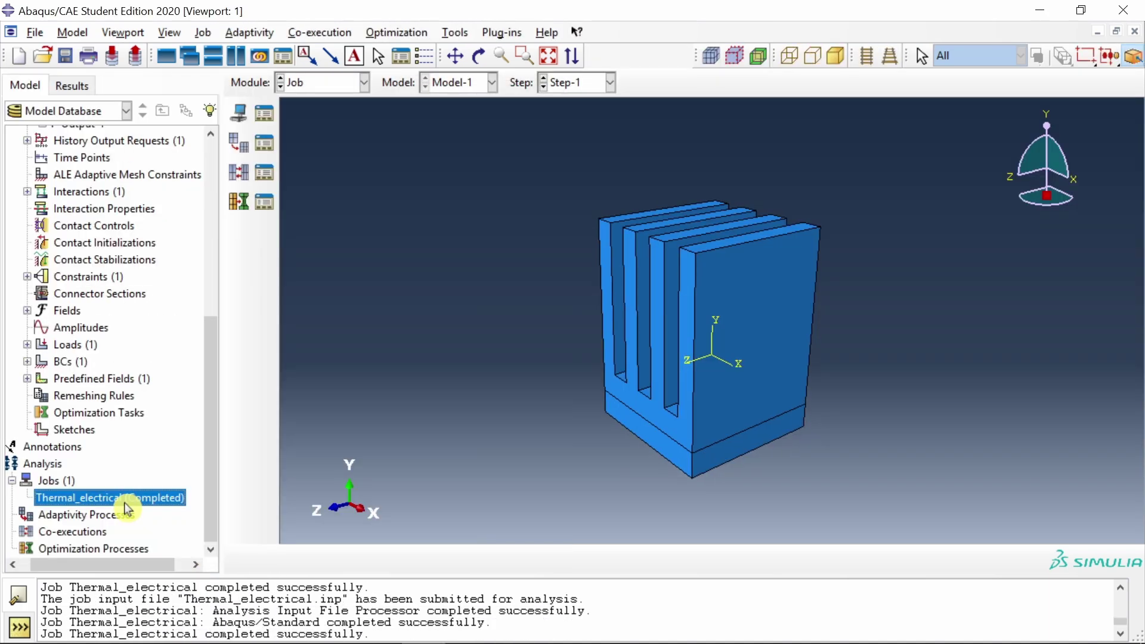
Open the results of the Thermal_electrical job, enlarge the viewport, and plot contours on the model.
{"action": "right_click", "coordinate": [134, 503]}
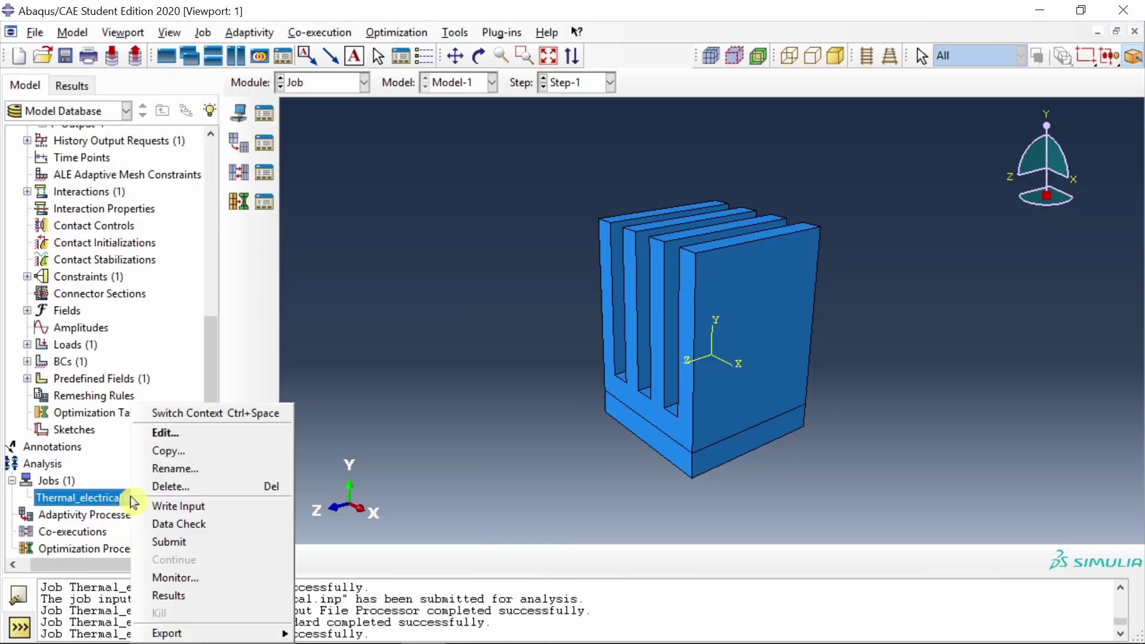
{"action": "left_click", "coordinate": [205, 593]}
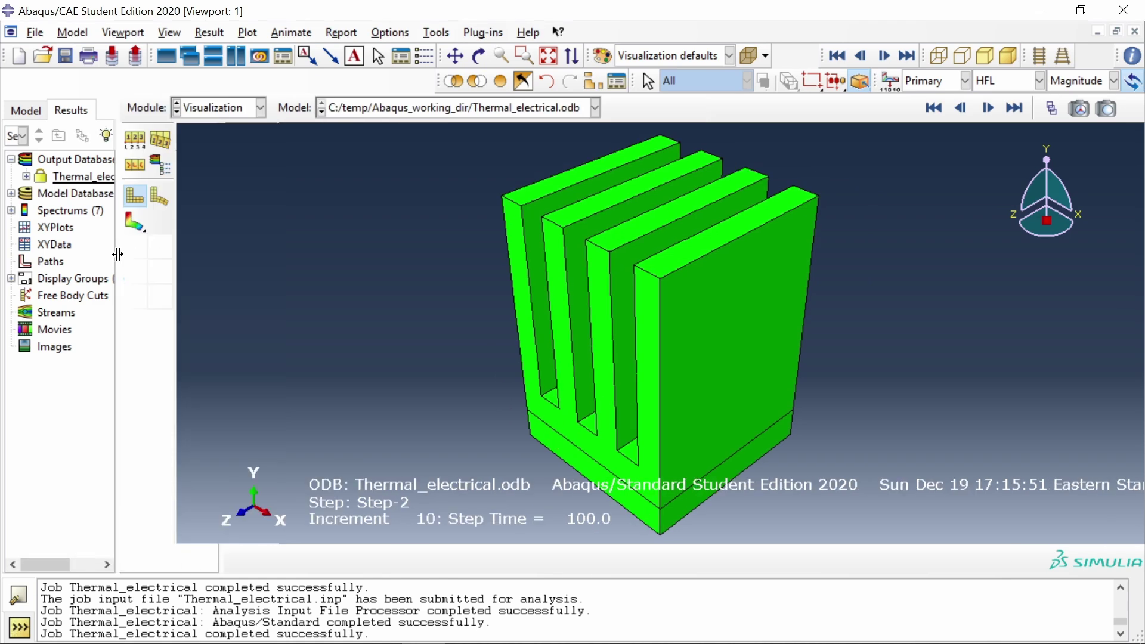
{"action": "left_click_drag", "start_coordinate": [335, 577], "coordinate": [328, 634]}
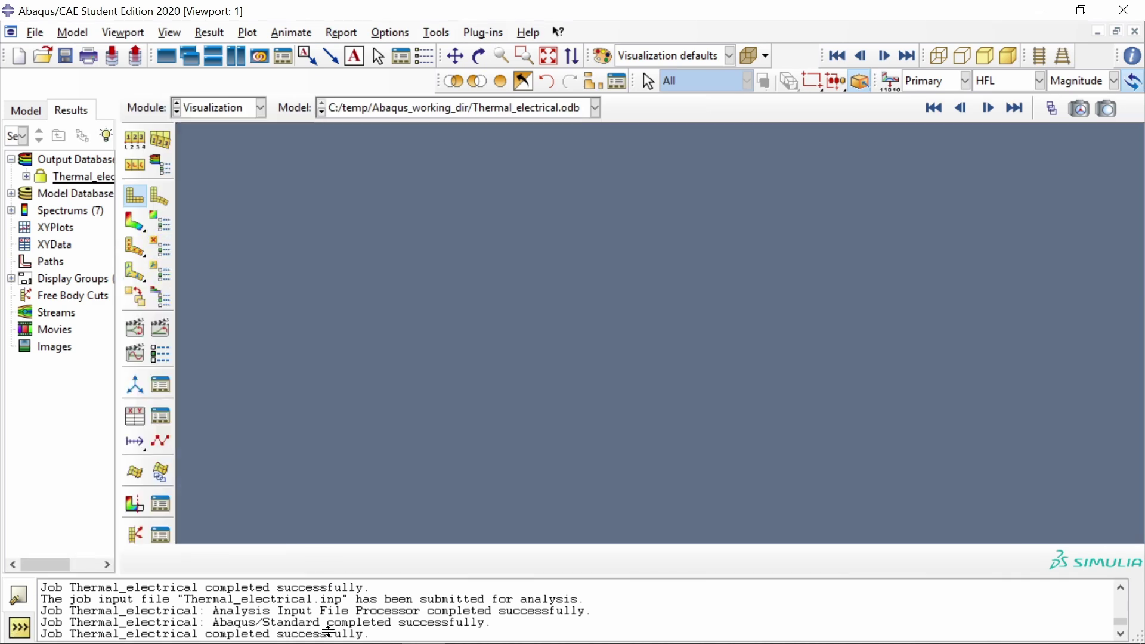
{"action": "left_click", "coordinate": [135, 227]}
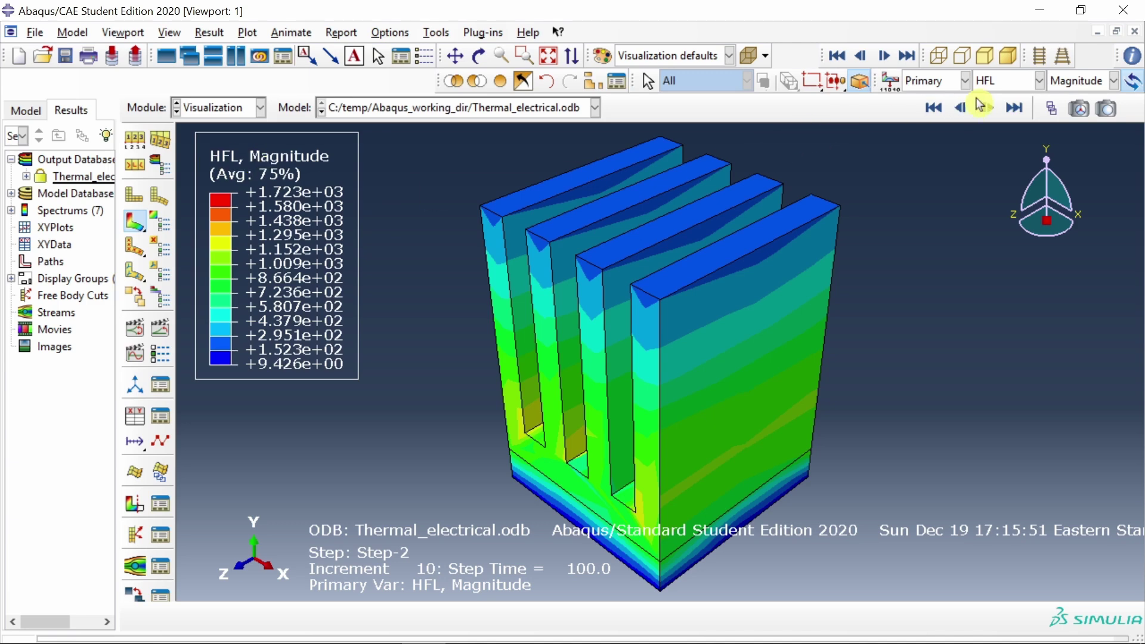
Plot ECD magnitude in Step-1 at frames 4 and 11, examining the microprocessor's underside around the hole.
{"action": "left_click", "coordinate": [1014, 89]}
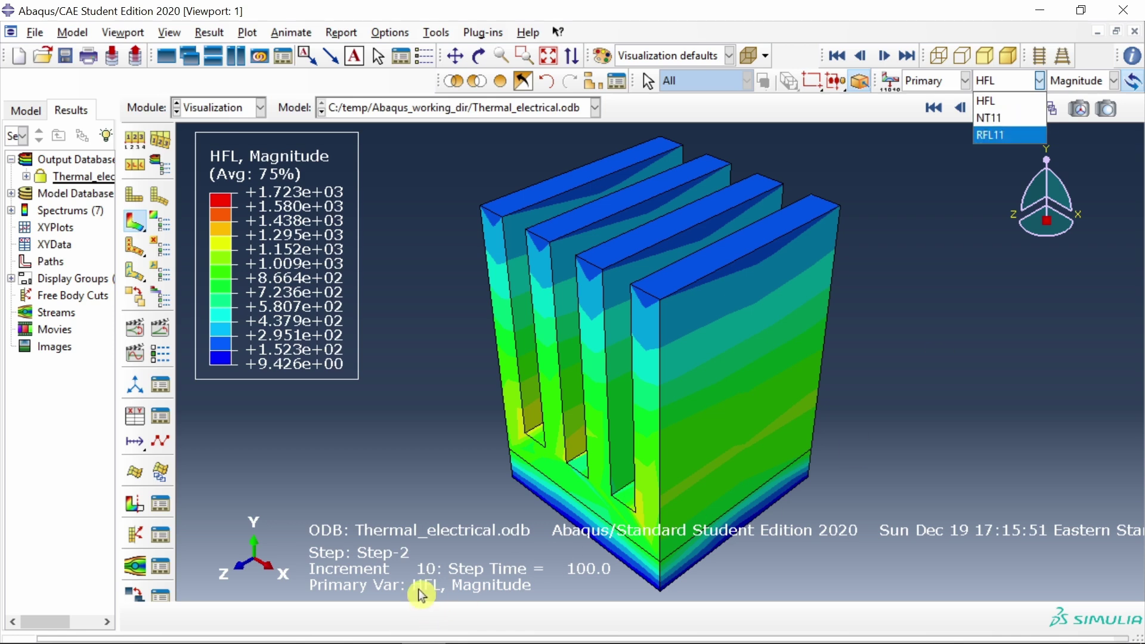
{"action": "left_click", "coordinate": [1104, 174]}
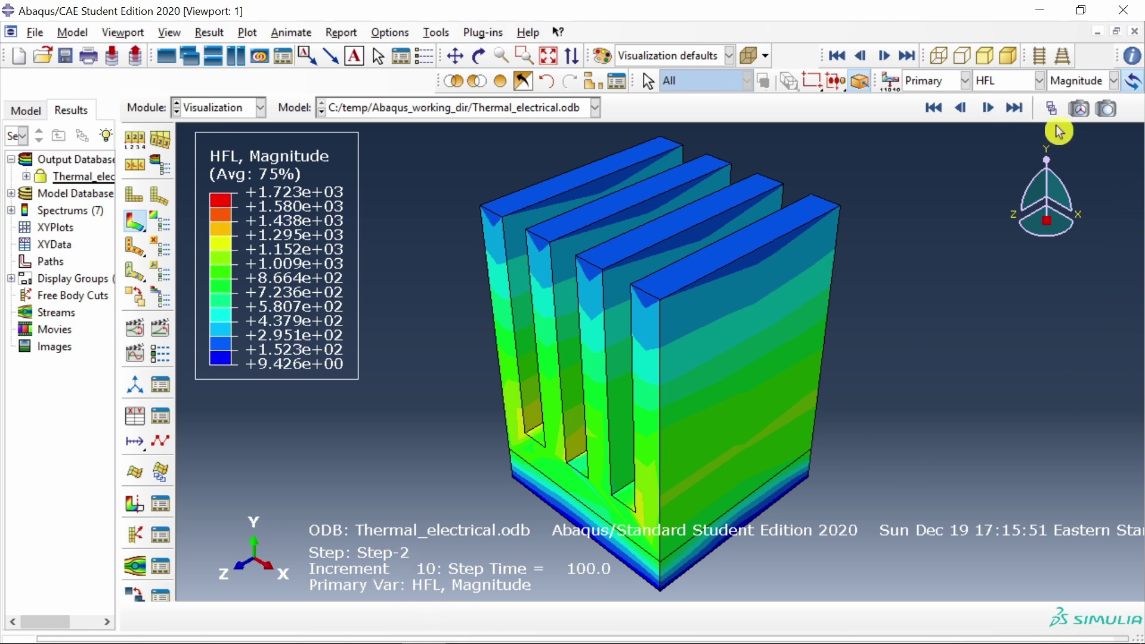
{"action": "left_click", "coordinate": [1051, 108]}
{"action": "left_click_drag", "start_coordinate": [305, 272], "coordinate": [173, 281]}
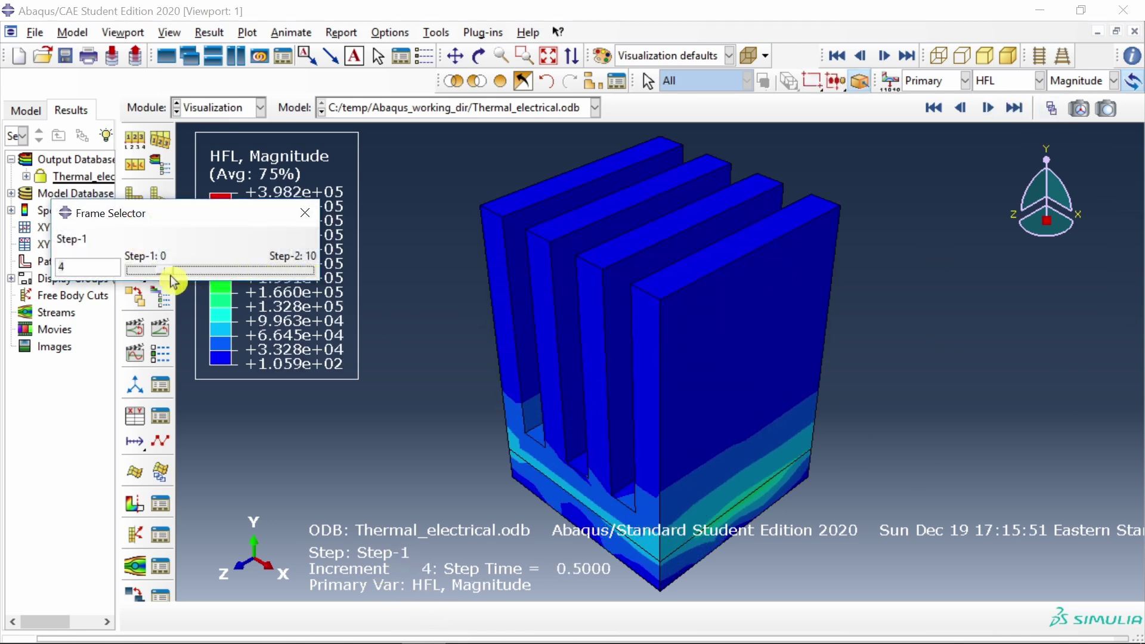
{"action": "left_click", "coordinate": [1004, 89]}
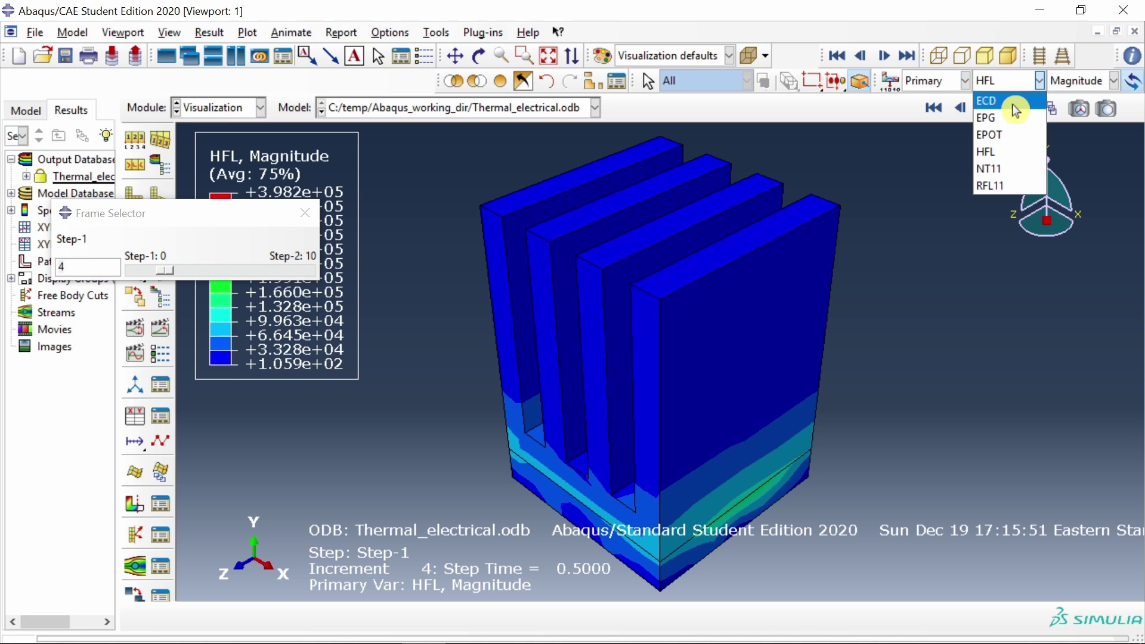
{"action": "left_click", "coordinate": [1016, 111]}
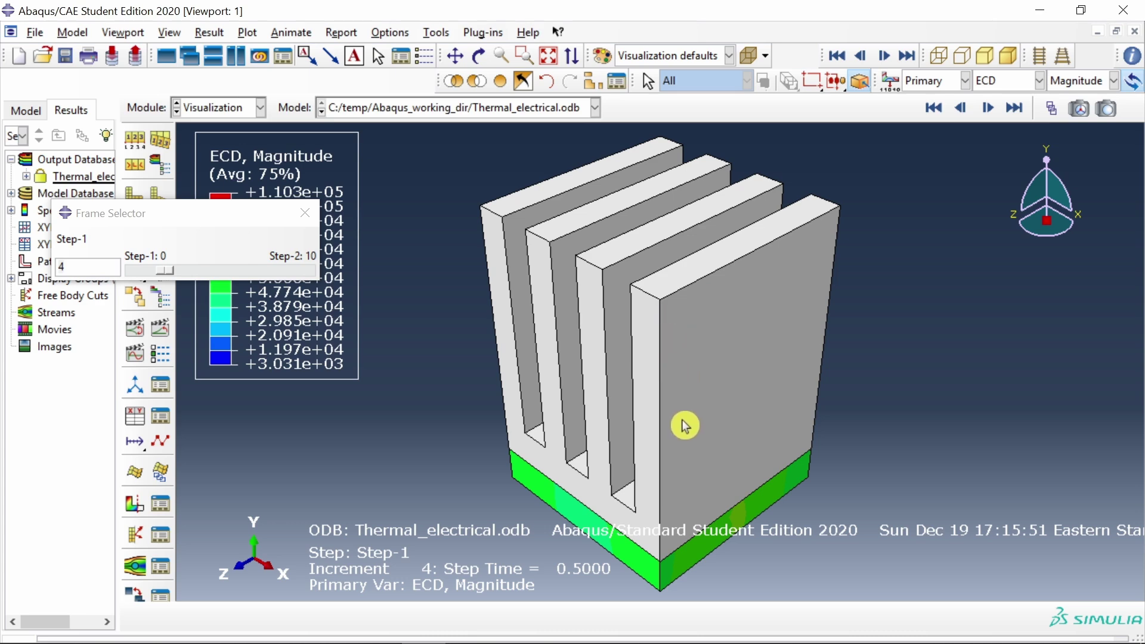
{"action": "mouse_move", "coordinate": [682, 423]}
{"action": "left_mouse_down", "text": "ctrl+alt"}
{"action": "mouse_move", "coordinate": [676, 231]}
{"action": "mouse_move", "coordinate": [686, 155]}
{"action": "mouse_move", "coordinate": [721, 284]}
{"action": "mouse_move", "coordinate": [644, 333]}
{"action": "mouse_move", "coordinate": [695, 469]}
{"action": "left_mouse_up", "text": "ctrl+alt"}
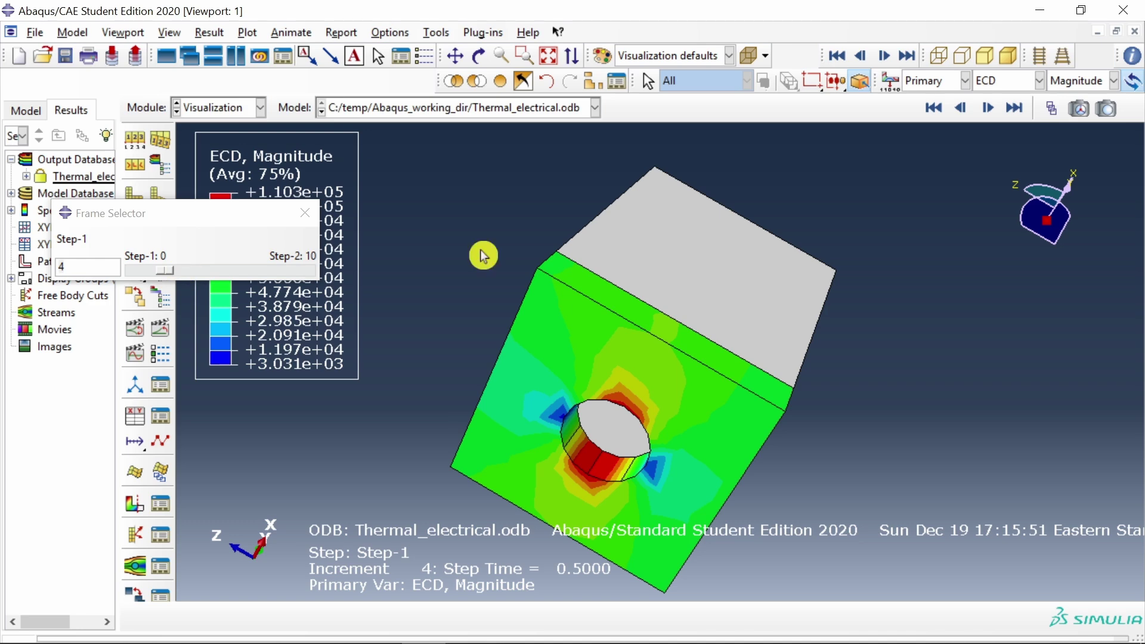
{"action": "left_click_drag", "start_coordinate": [164, 278], "coordinate": [213, 273]}
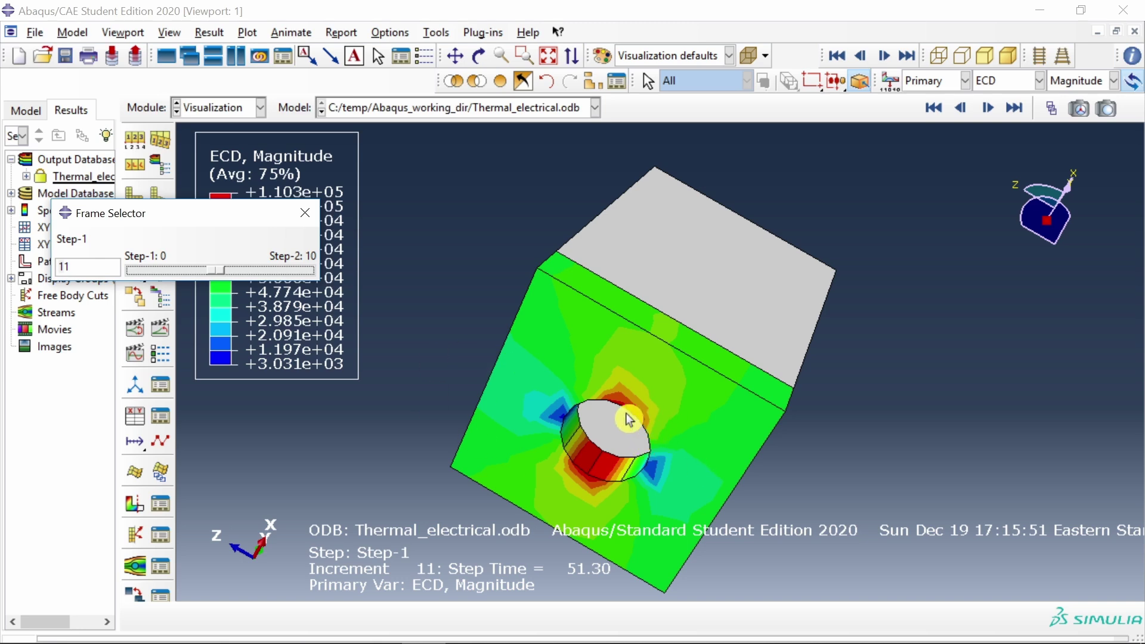
Plot nodal temperature NT11 and step through the Step-1 frames from 0 to 12 and on to frame 10 of Step-2.
{"action": "left_click", "coordinate": [1000, 83]}
{"action": "left_click", "coordinate": [997, 170]}
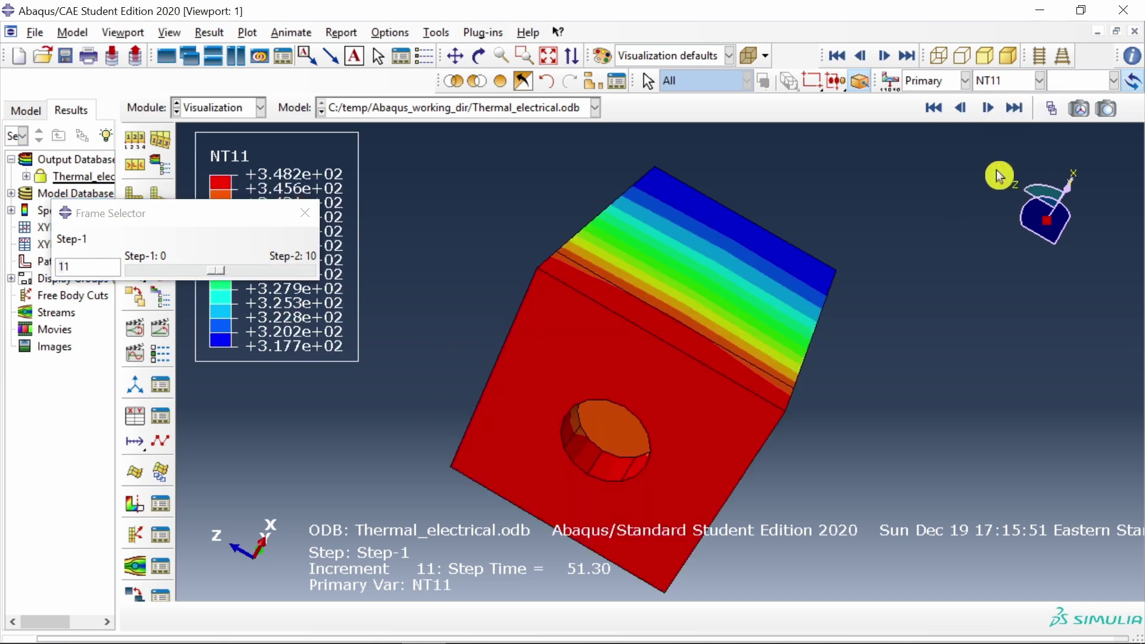
{"action": "left_click_drag", "start_coordinate": [215, 272], "coordinate": [201, 275]}
{"action": "left_click_drag", "start_coordinate": [148, 276], "coordinate": [134, 277]}
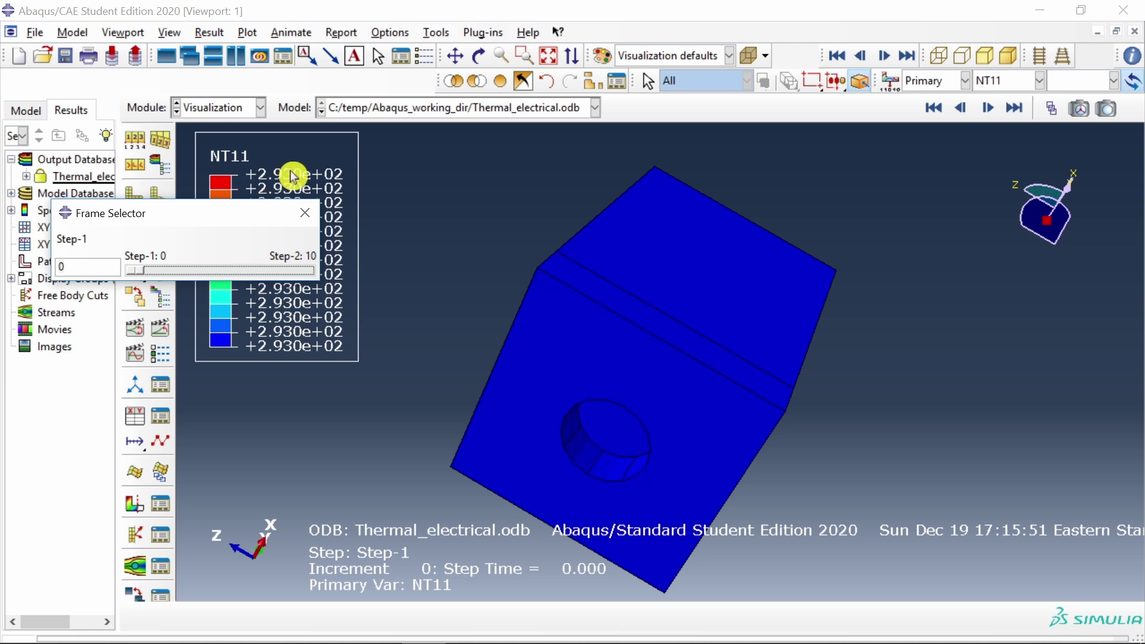
{"action": "left_click_drag", "start_coordinate": [141, 268], "coordinate": [217, 276]}
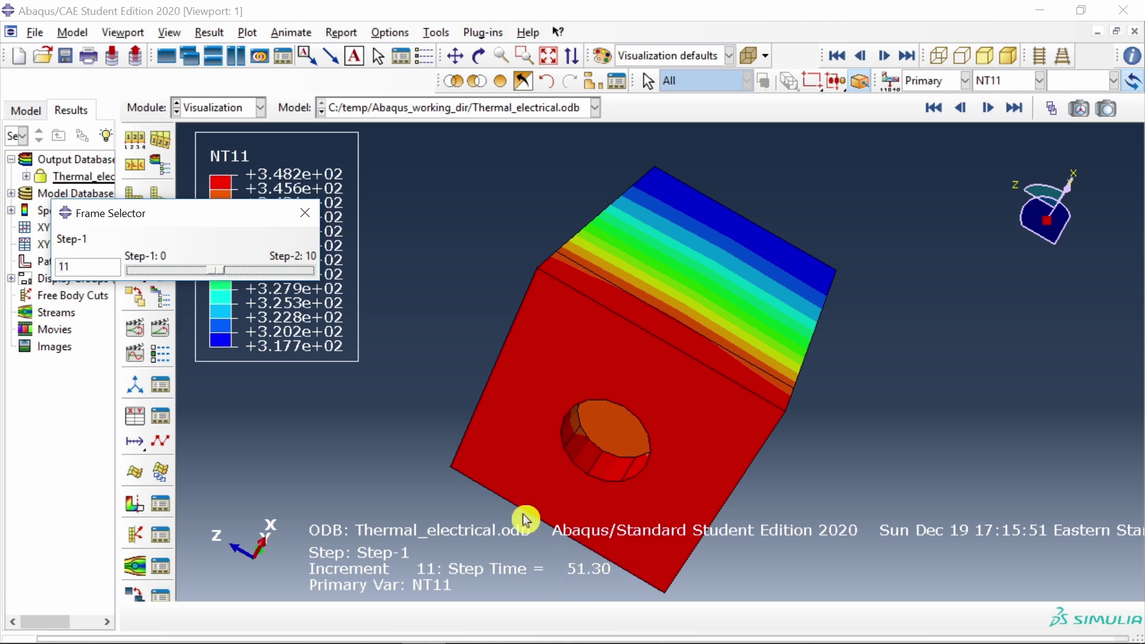
{"action": "left_click_drag", "start_coordinate": [218, 271], "coordinate": [231, 273]}
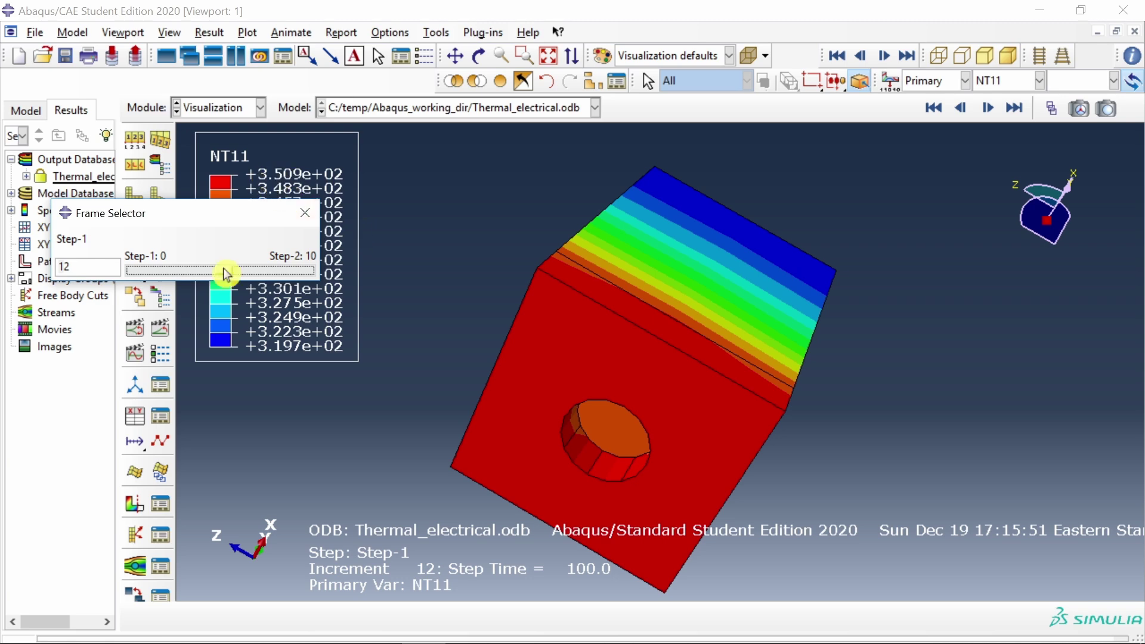
{"action": "left_click_drag", "start_coordinate": [223, 268], "coordinate": [308, 268]}
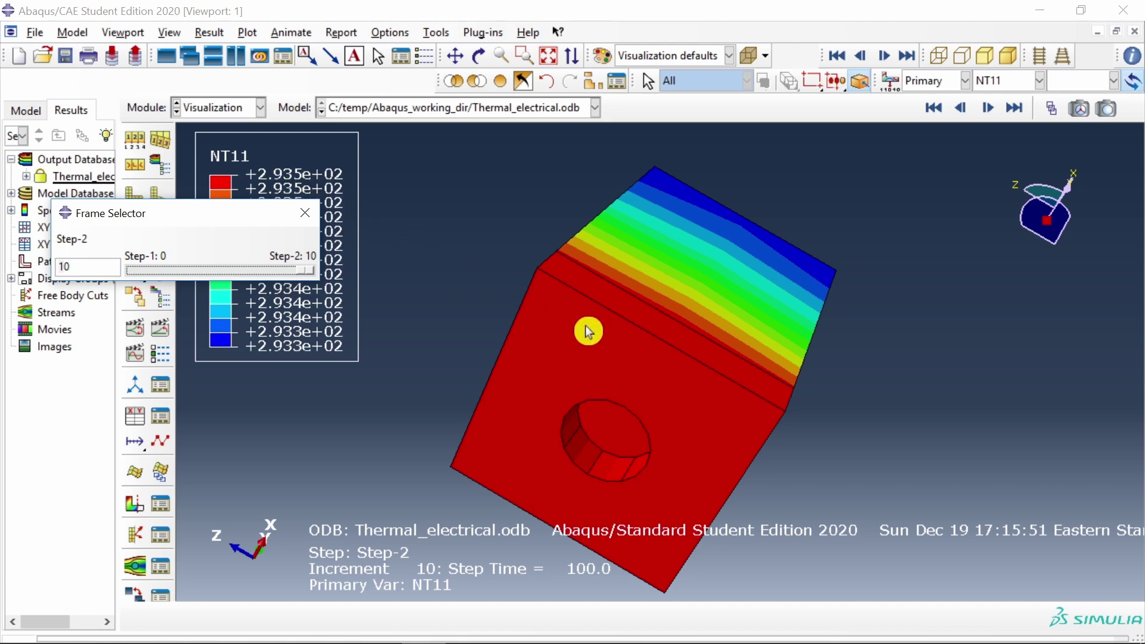
Play a looping time-history animation of NT11 on the upright assembly and reduce its frame rate.
{"action": "left_click_drag", "start_coordinate": [630, 260], "coordinate": [553, 265], "text": "ctrl+alt"}
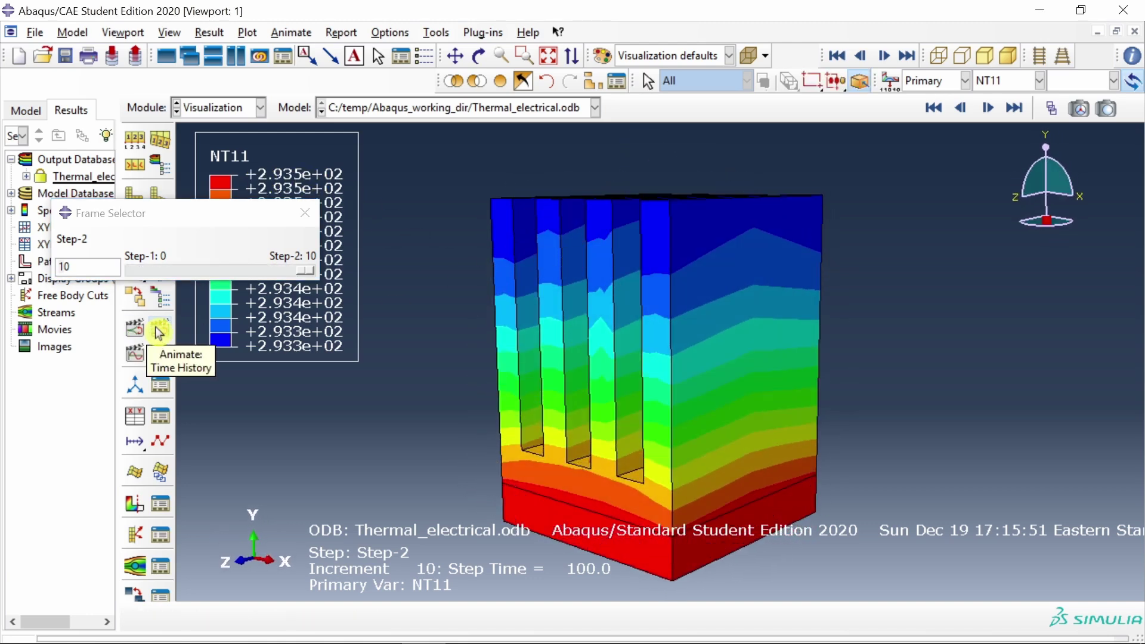
{"action": "left_click", "coordinate": [134, 330]}
{"action": "left_click", "coordinate": [161, 355]}
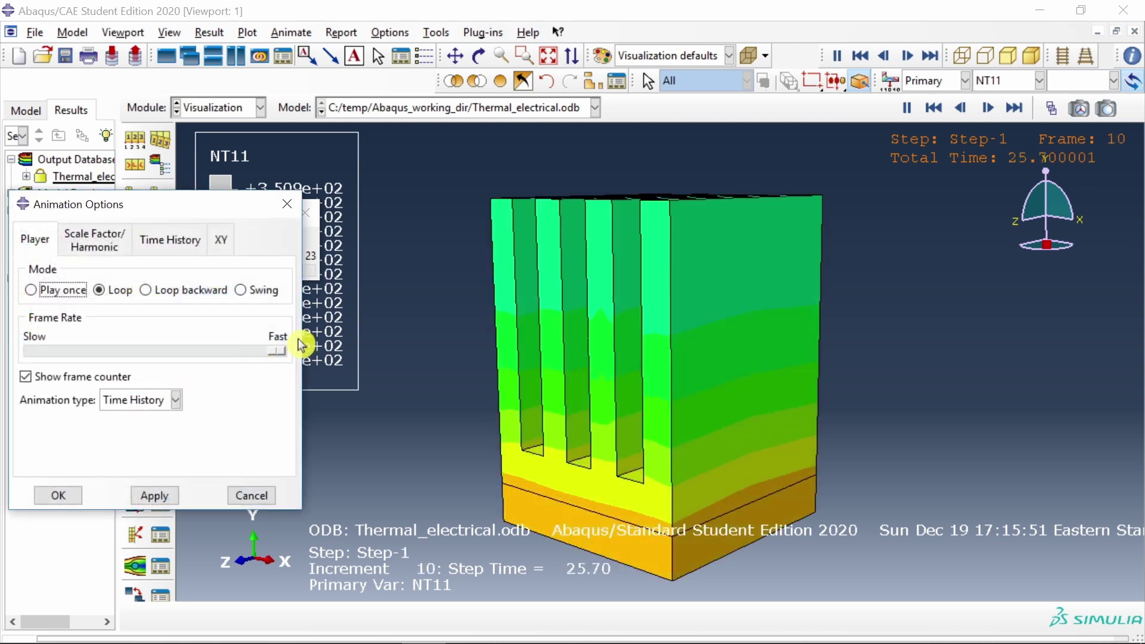
{"action": "left_click_drag", "start_coordinate": [284, 352], "coordinate": [225, 347]}
{"action": "left_click", "coordinate": [154, 495]}
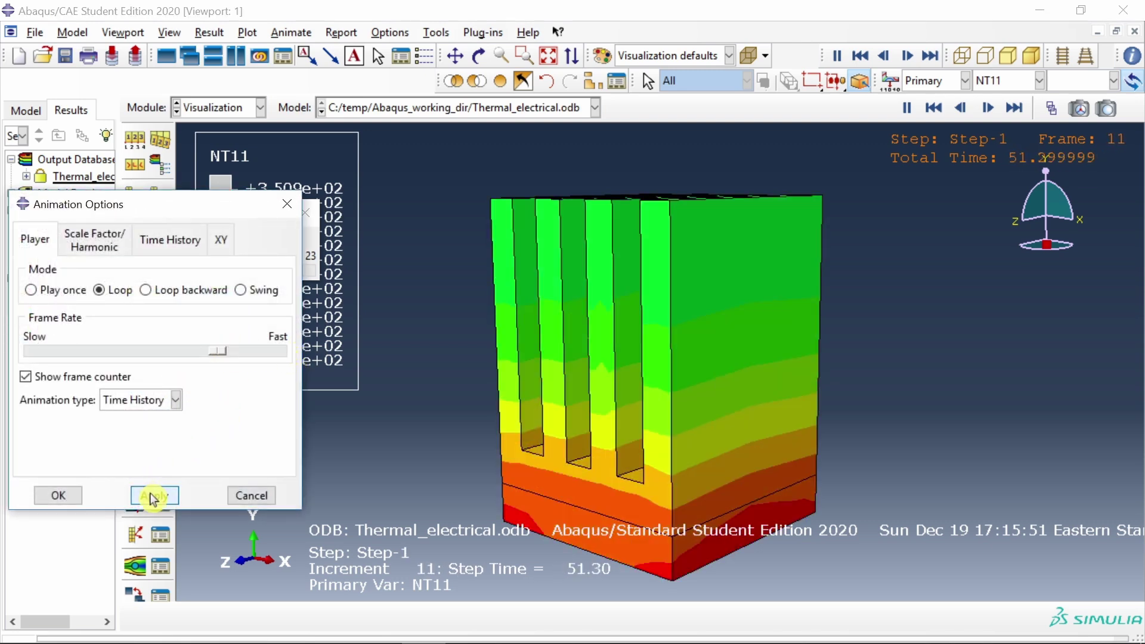
{"action": "left_click", "coordinate": [287, 204]}
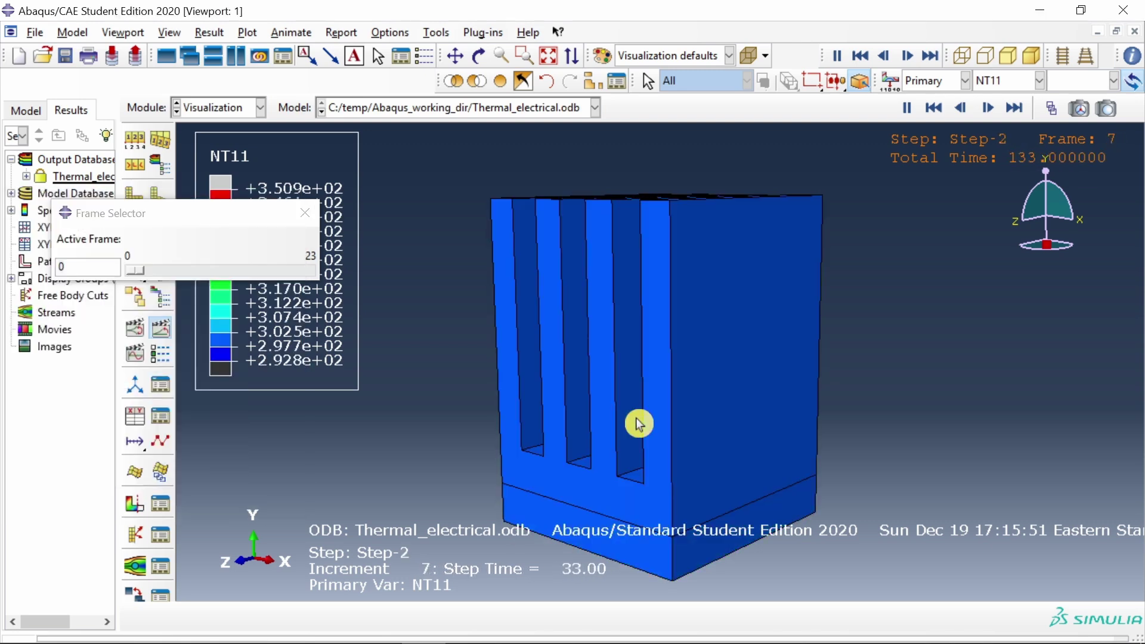
{"action": "left_click", "coordinate": [162, 330]}
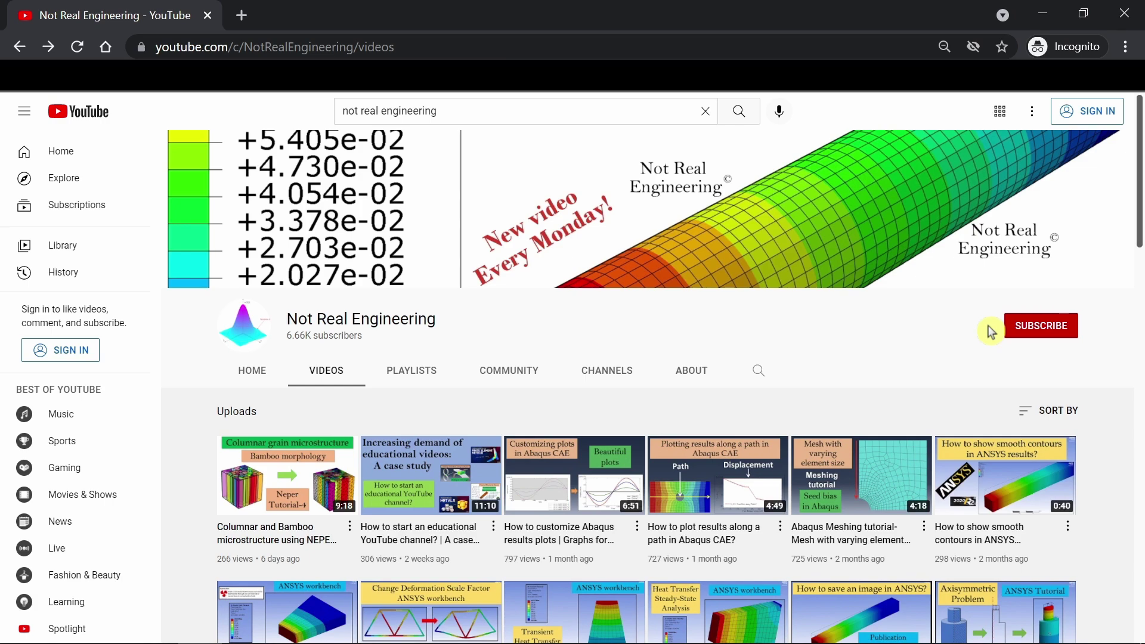
In the YouTube browser window, browse the Not Real Engineering channel's videos and playlists, and open the full ANSYS tutorials playlist.
{"action": "scroll", "coordinate": [728, 459], "scroll_direction": "down", "scroll_amount": 8}
{"action": "scroll", "coordinate": [728, 459], "scroll_direction": "up", "scroll_amount": 8}
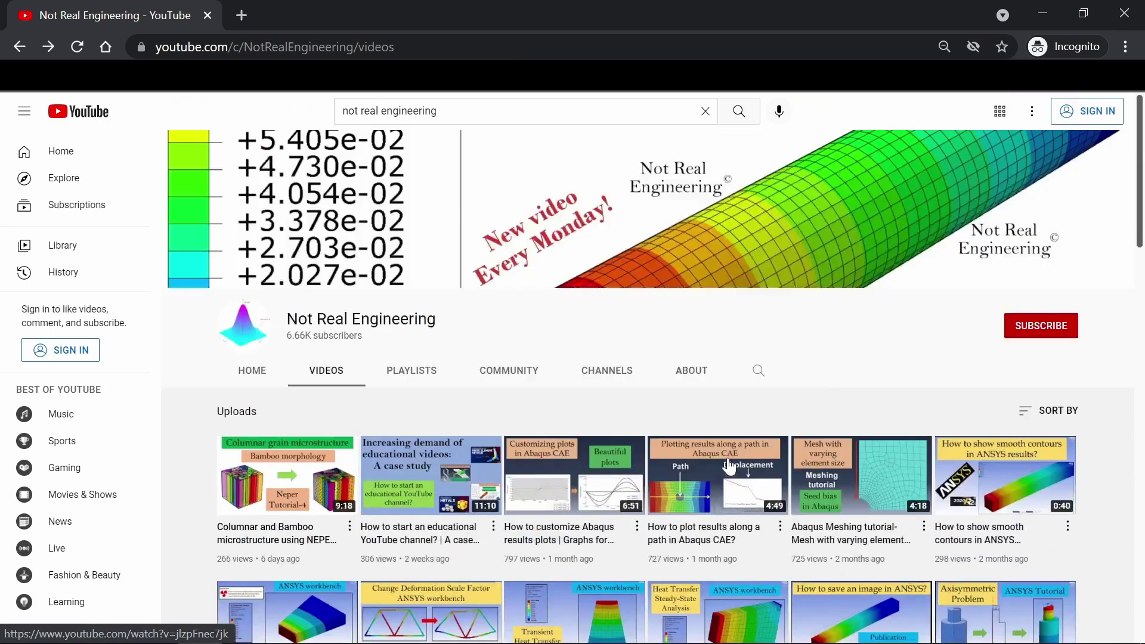
{"action": "left_click", "coordinate": [409, 374]}
{"action": "scroll", "coordinate": [957, 570], "scroll_direction": "down", "scroll_amount": 2}
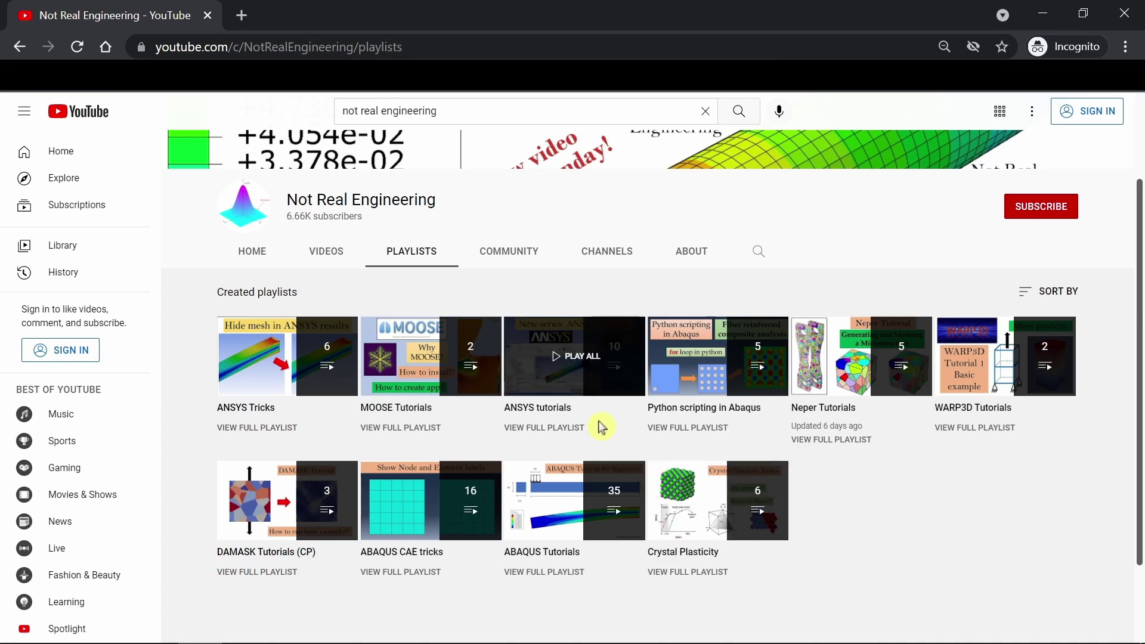
{"action": "left_click", "coordinate": [530, 430]}
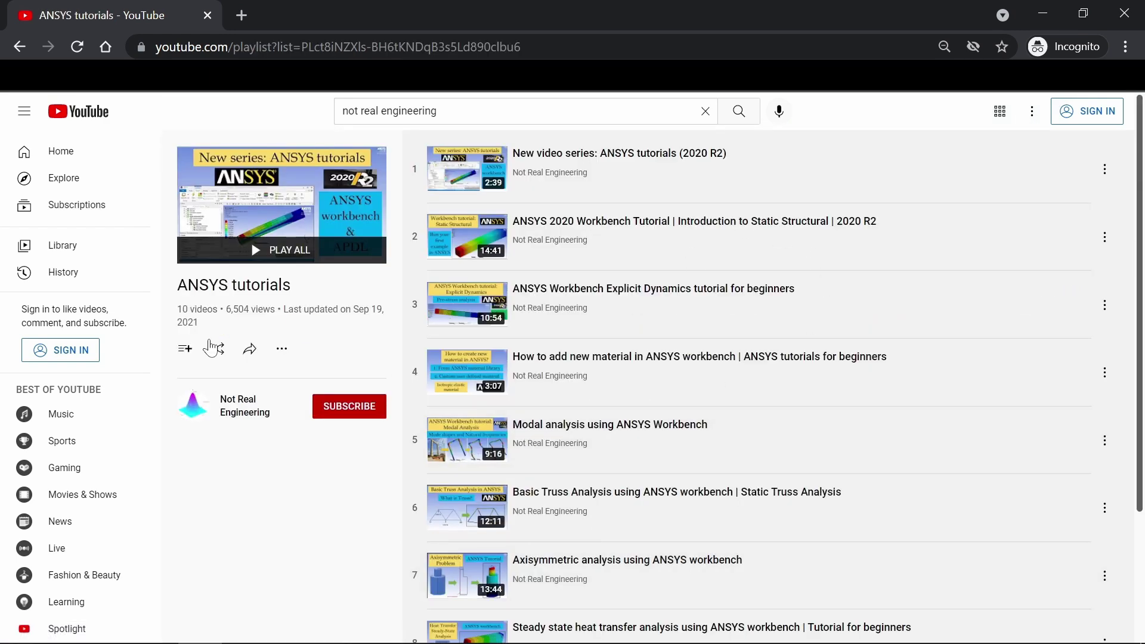